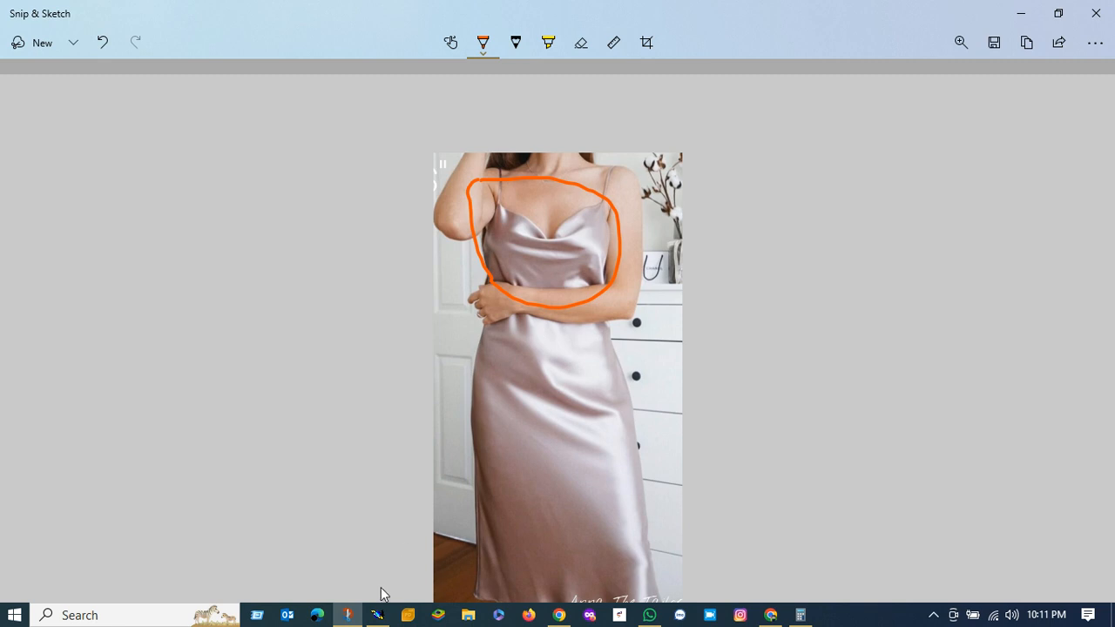
Switch to Modaris and create a new model named "cowl neck".
mouse_move(384, 620)
left_click(427, 532)
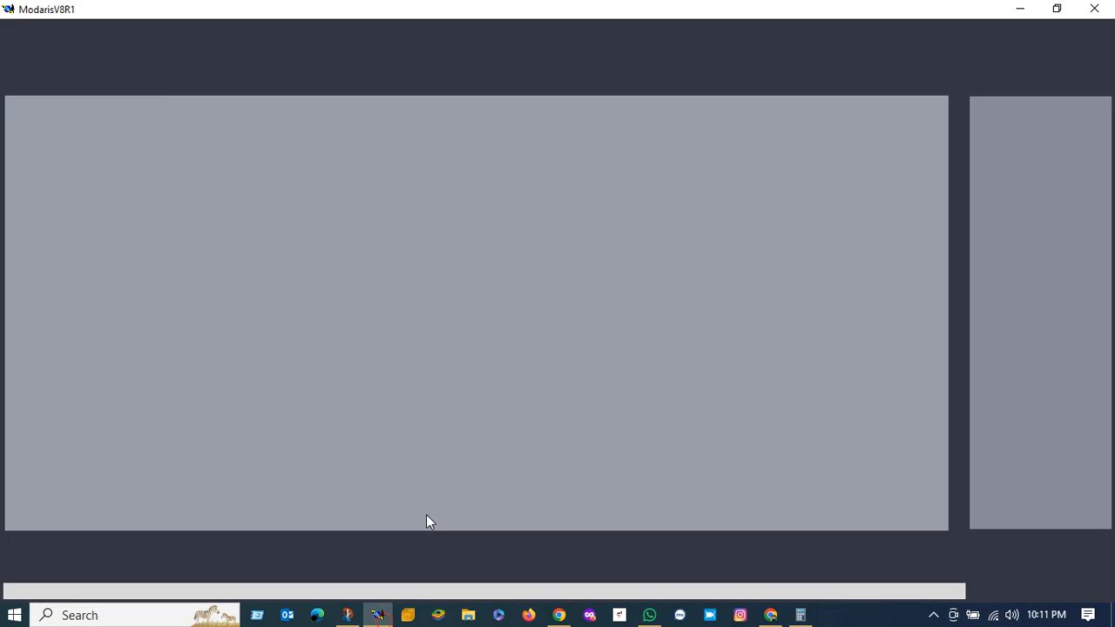
left_click(78, 33)
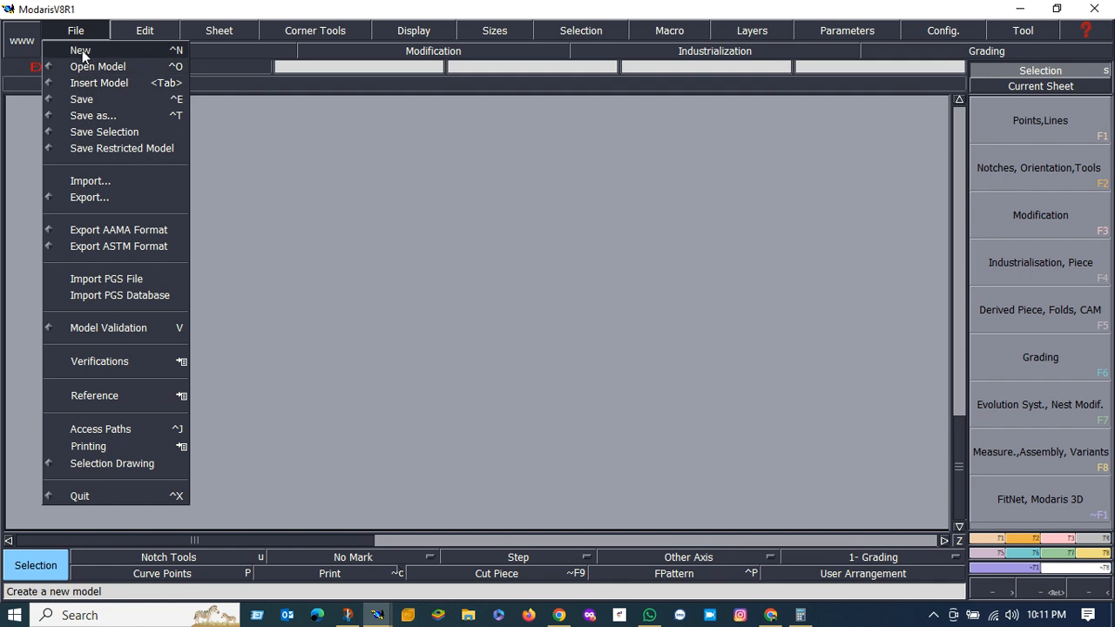
left_click(82, 49)
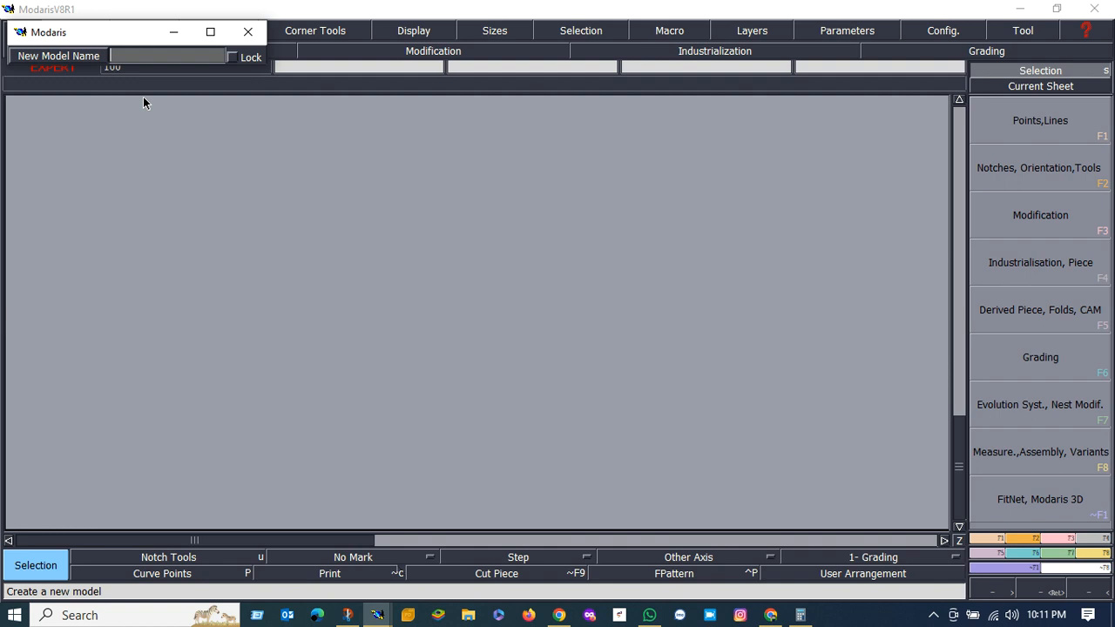
type("cowl neck")
key("Return")
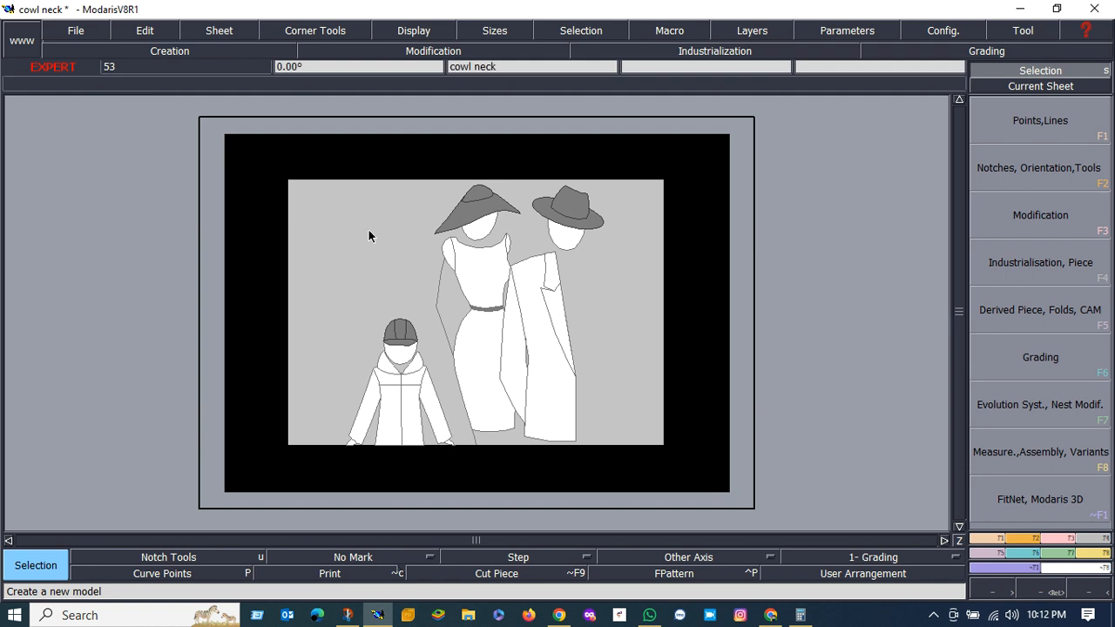
Display the title block and the curves in all sizes, and create a new blank sheet.
scroll(367, 228, "down", 1)
scroll(343, 228, "up", 2)
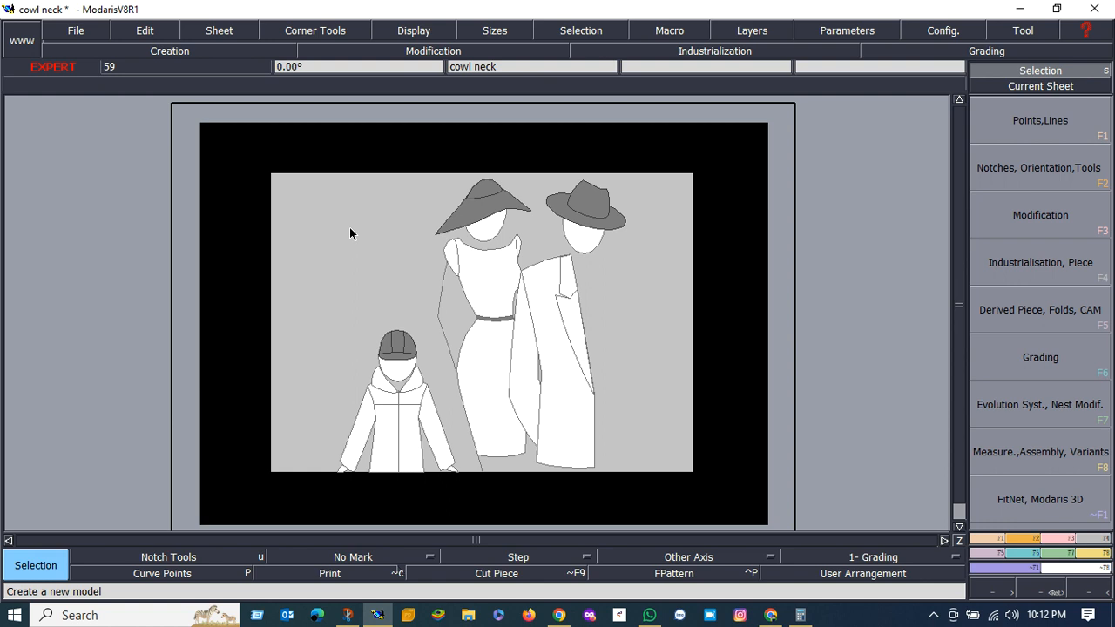
key("F10")
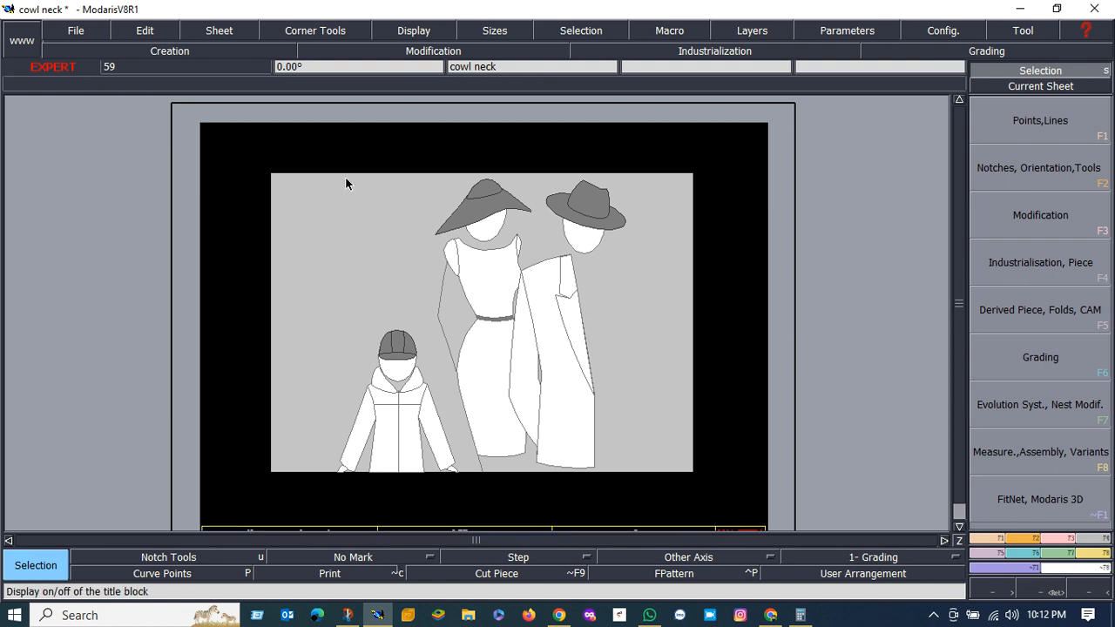
key("F9")
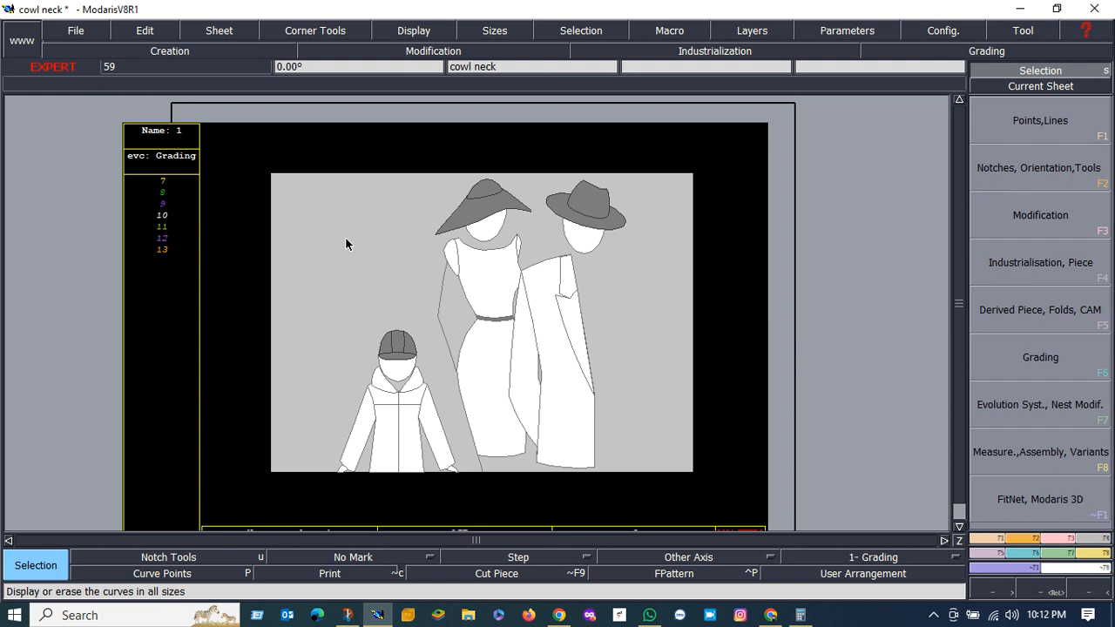
key("shift+n")
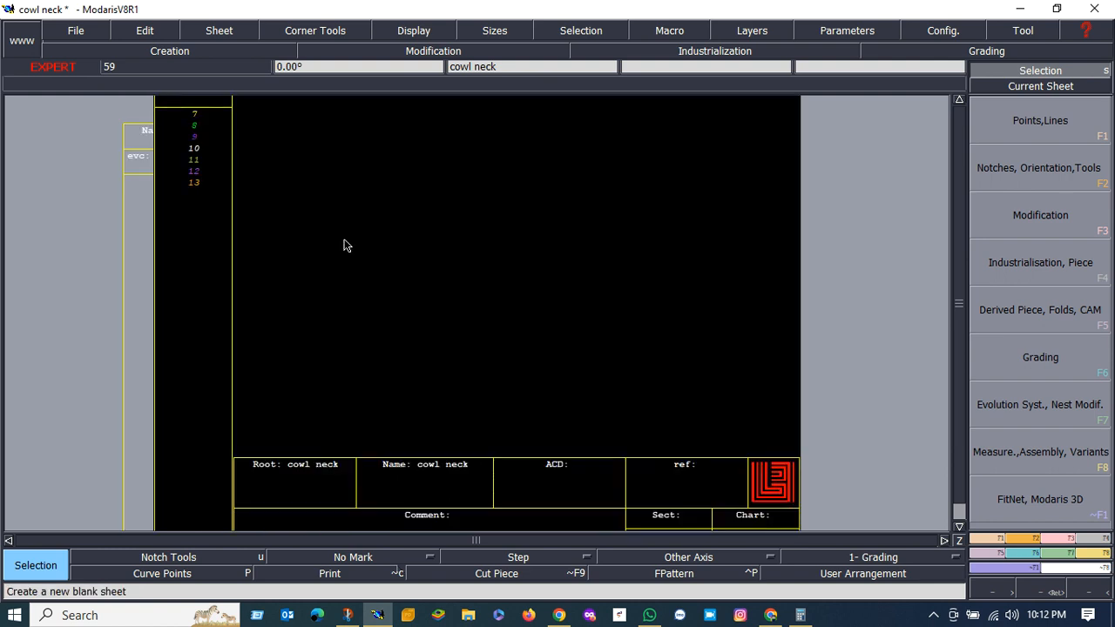
Draw a rectangle 100 cm wide with a height of -19 cm on the new sheet.
key("shift+r")
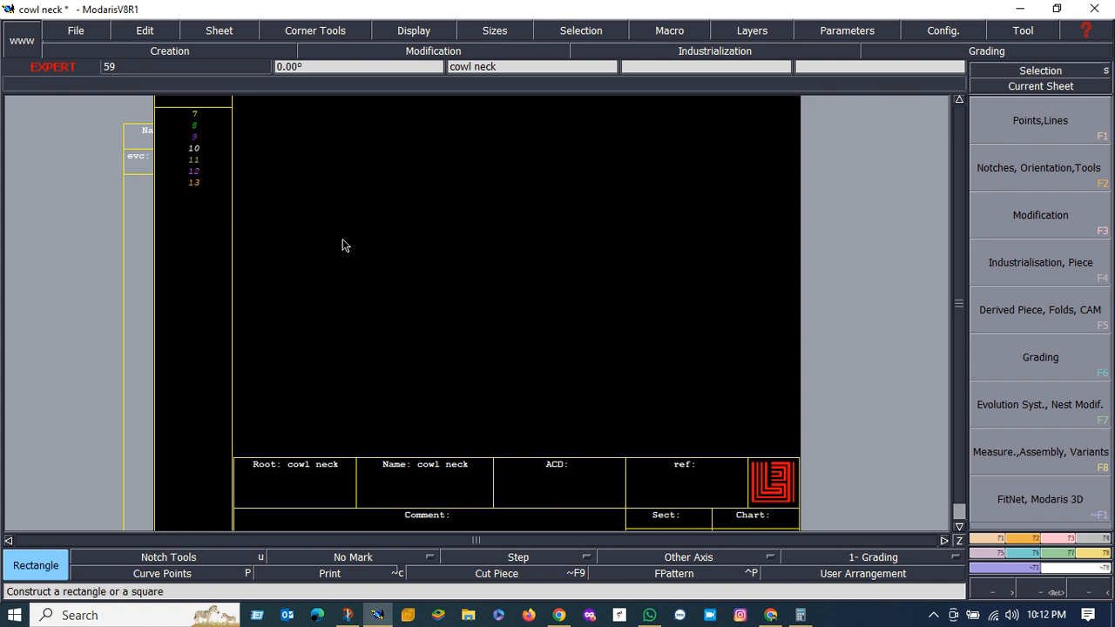
left_click(456, 257)
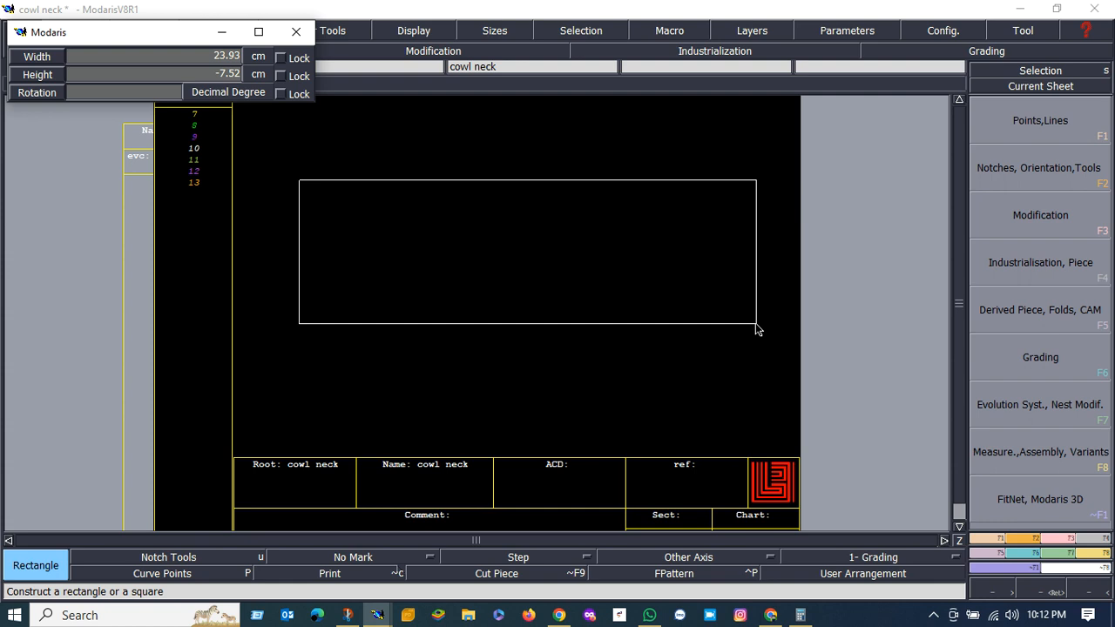
key("Down")
type("100")
key("Down")
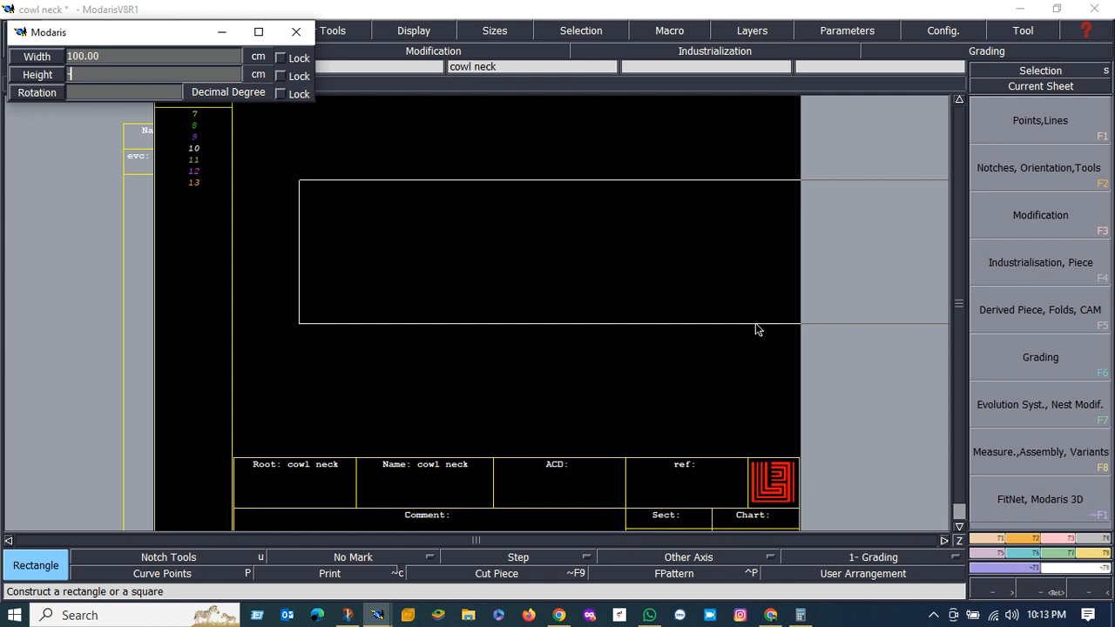
type("19")
key("Return")
left_click(755, 325)
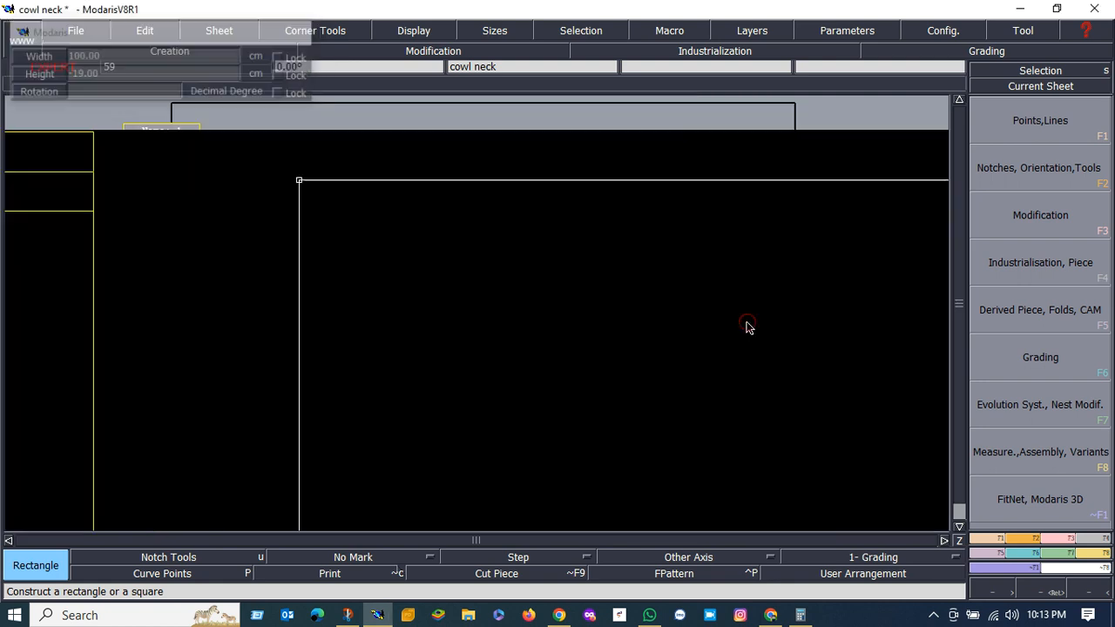
key("Home")
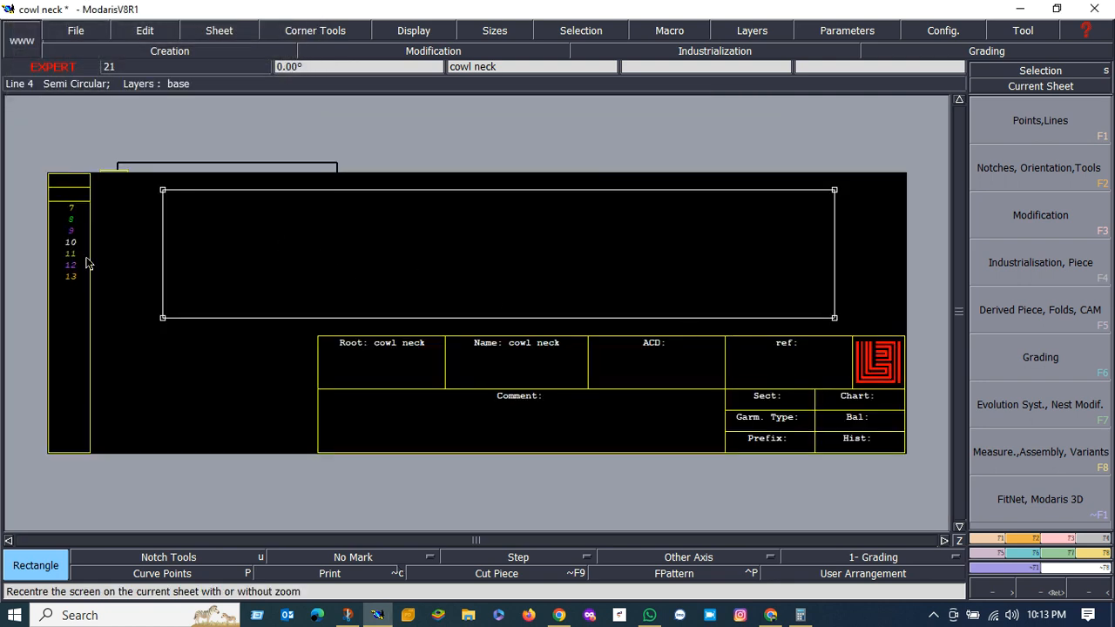
Create parallels of the rectangle's left edge at distances of -2 cm and -15 cm inside the rectangle.
scroll(118, 193, "up", 2)
scroll(151, 234, "down", 2)
scroll(148, 234, "up", 1)
scroll(146, 234, "down", 2)
scroll(145, 236, "up", 1)
scroll(157, 241, "up", 2)
scroll(160, 241, "down", 3)
scroll(159, 246, "up", 2)
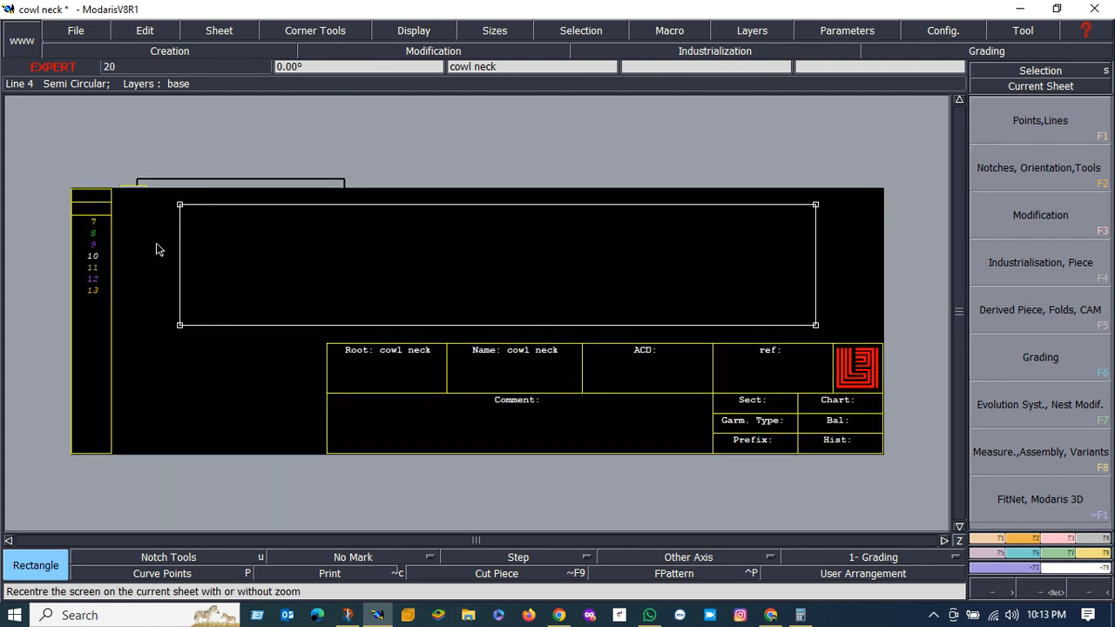
key("l")
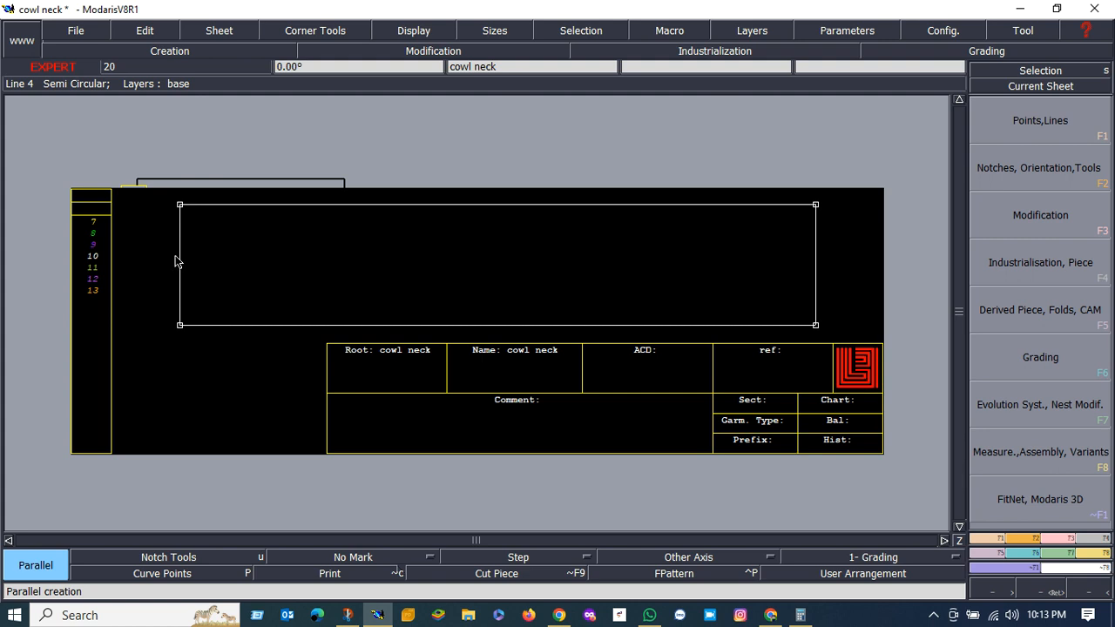
left_click(181, 261)
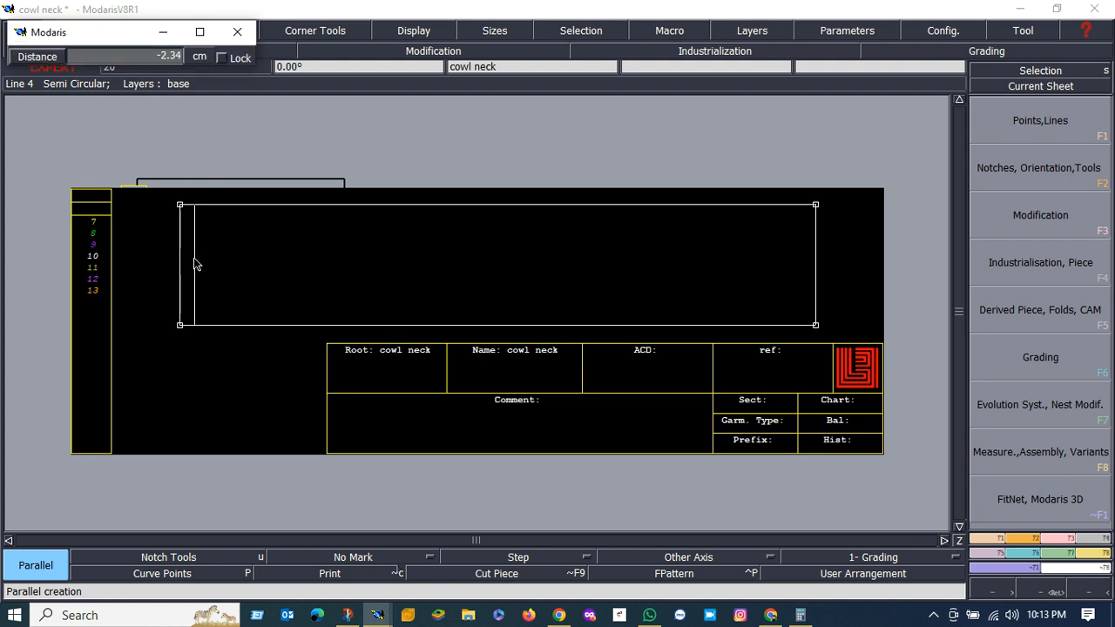
key("BackSpace")
type("-2")
key("Return")
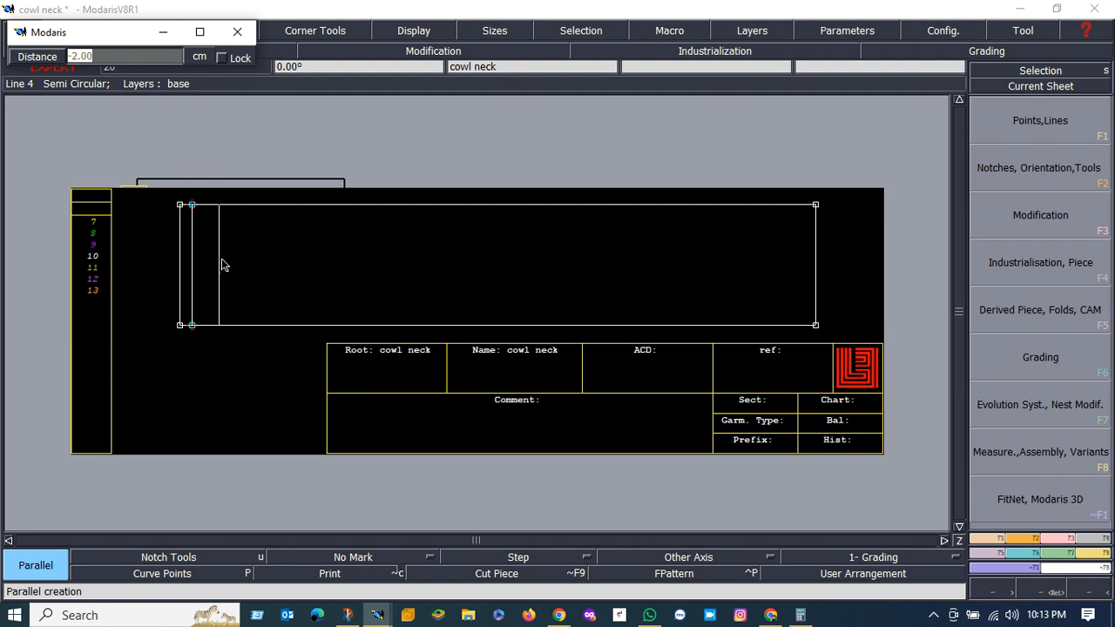
type("-15")
key("Return")
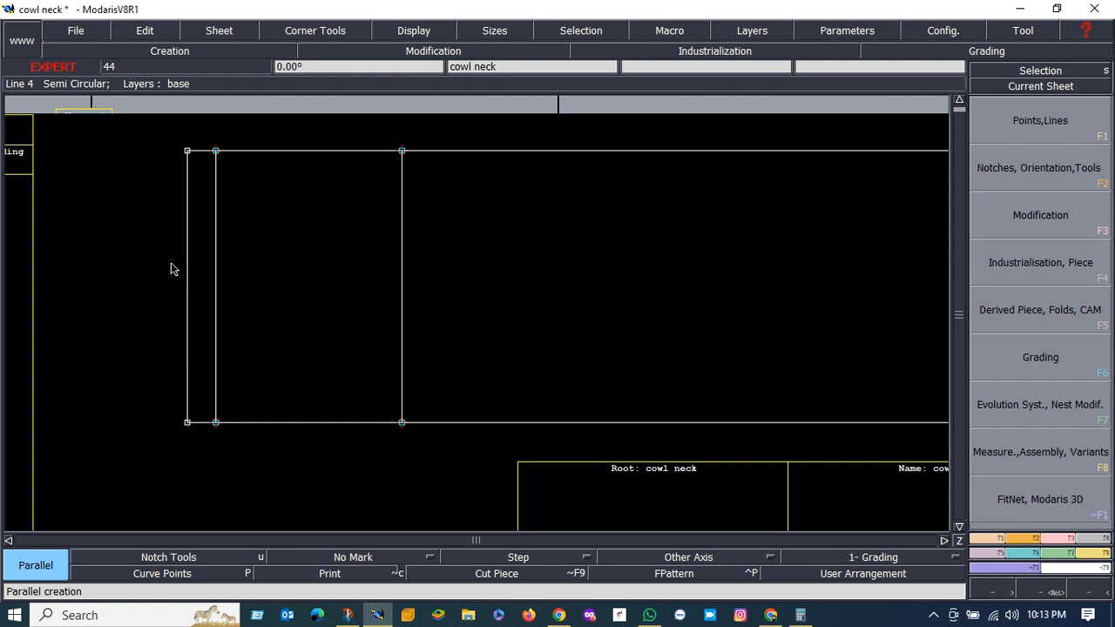
Create two parallels of the rectangle's lower edge inside the rectangle, about 9 cm and about 16 cm above it.
scroll(172, 264, "down", 1)
scroll(171, 264, "up", 1)
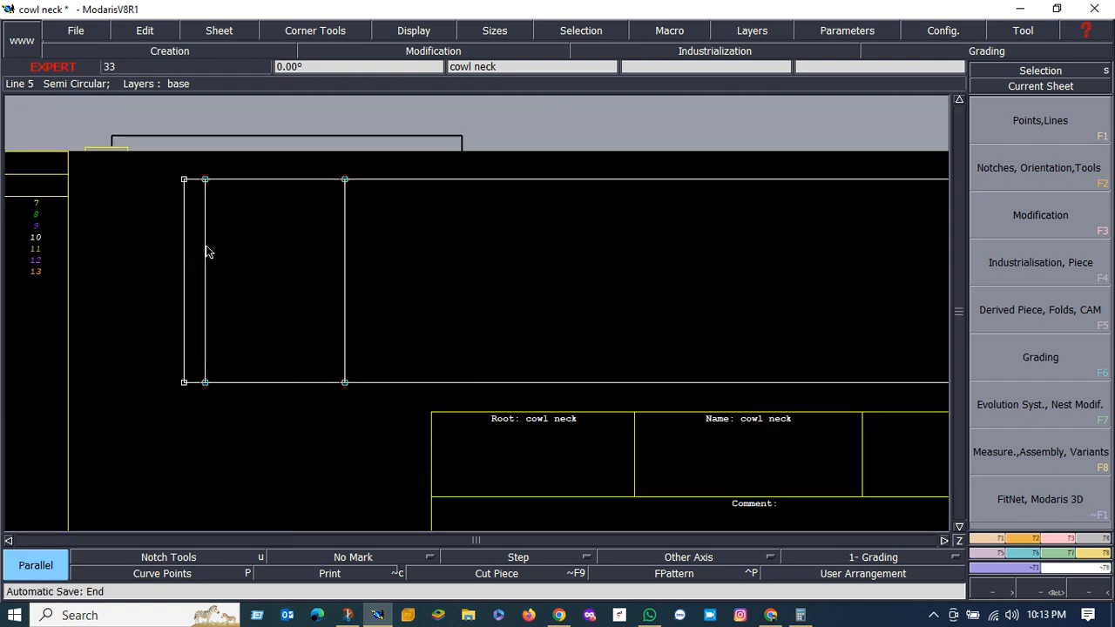
left_click(248, 382)
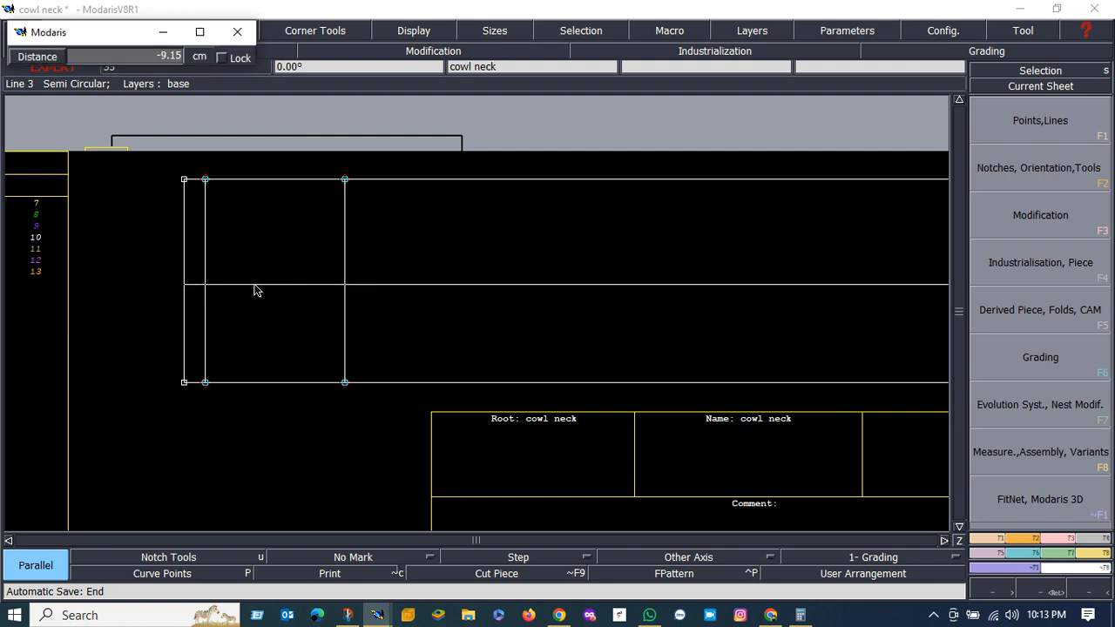
key("BackSpace")
key("Return")
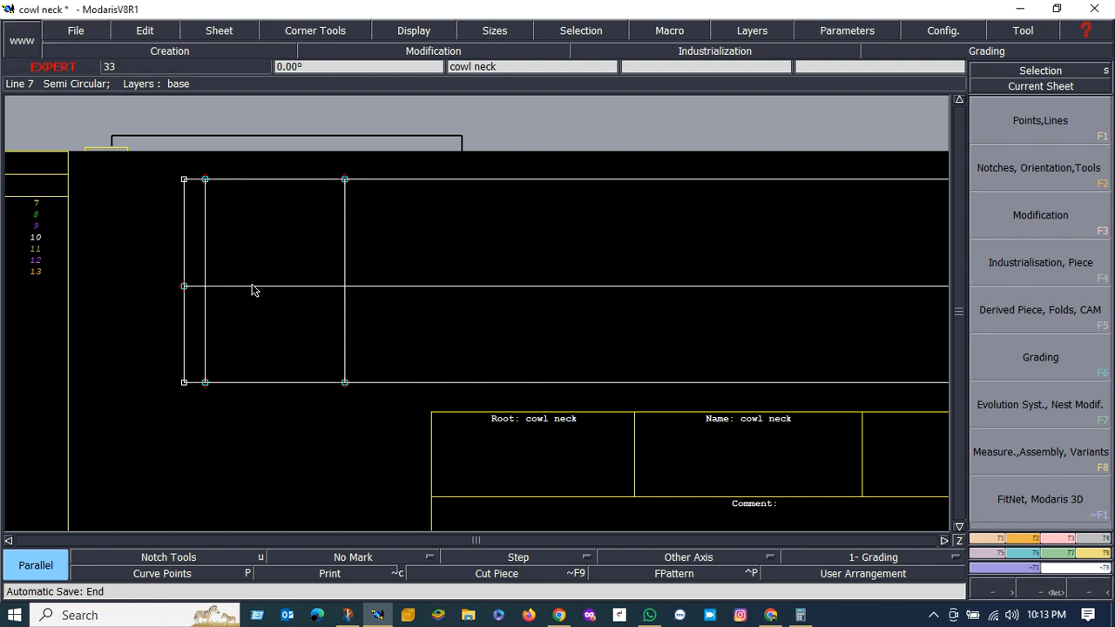
left_click(224, 384)
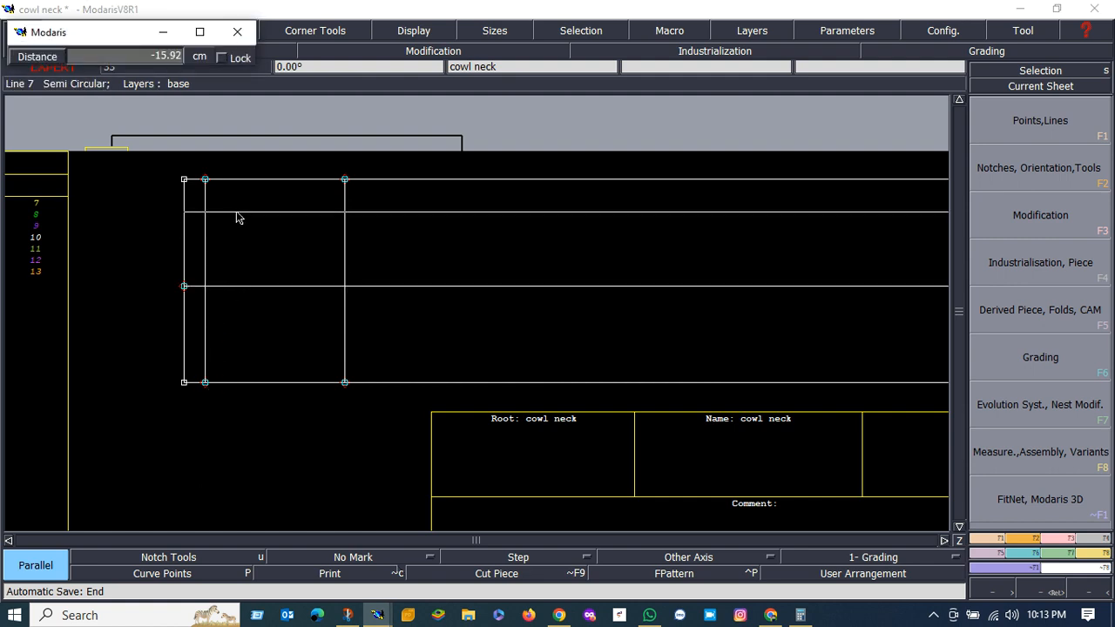
key("Down")
type("-1")
key("Return")
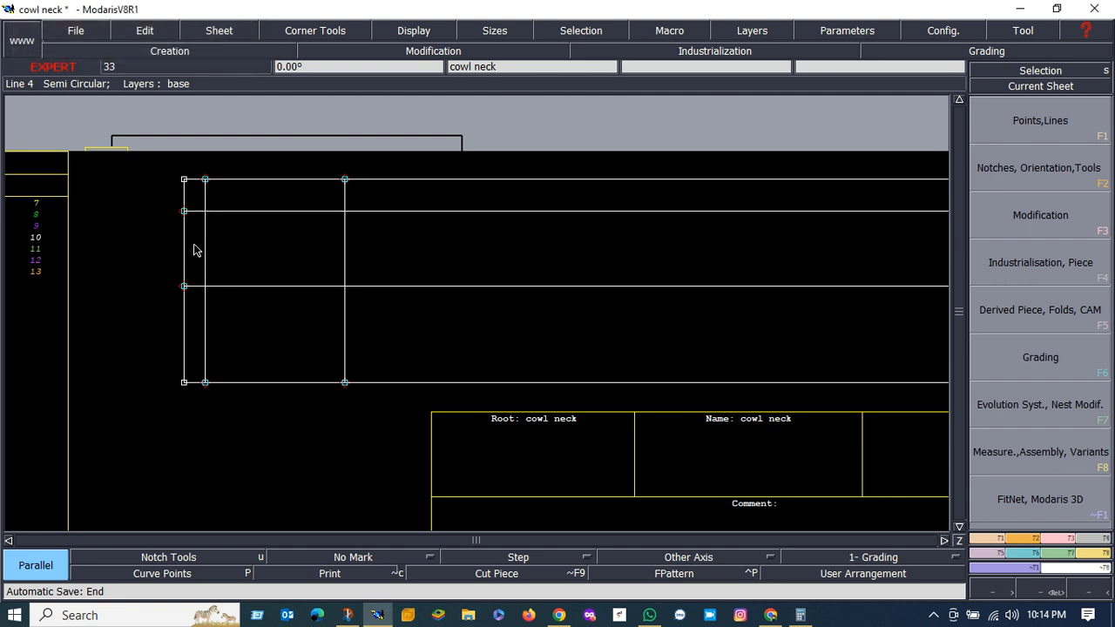
Draw the straight shoulder line to the 2 cm line, and a 19 cm Bezier armhole line from there to the rectangle's upper edge.
key("d")
left_click(185, 286)
left_click(204, 212)
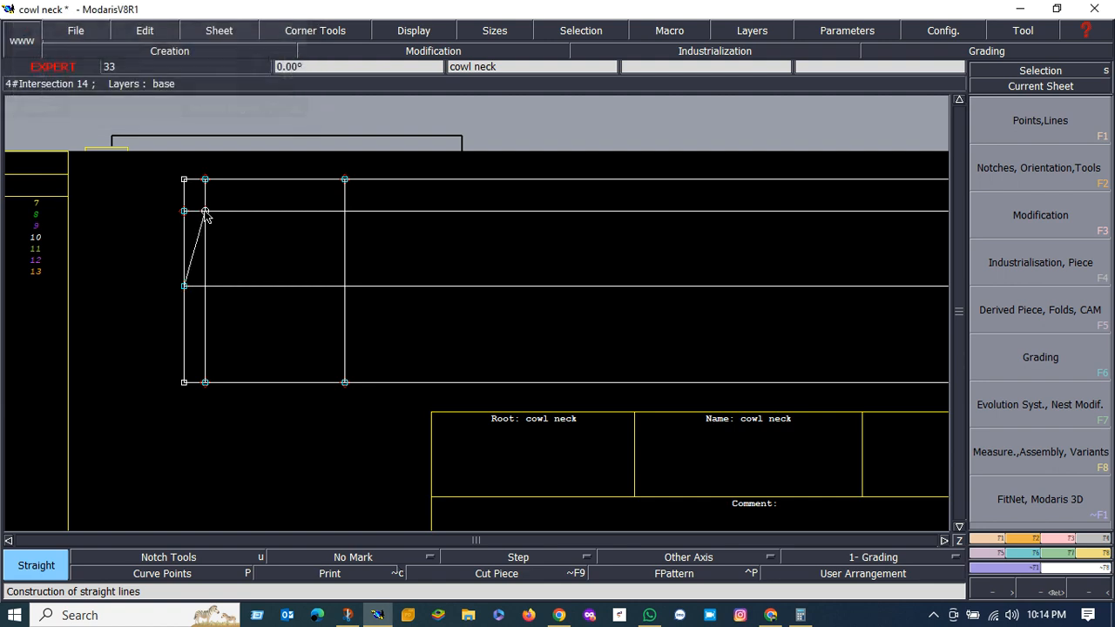
key("c")
left_click(205, 212)
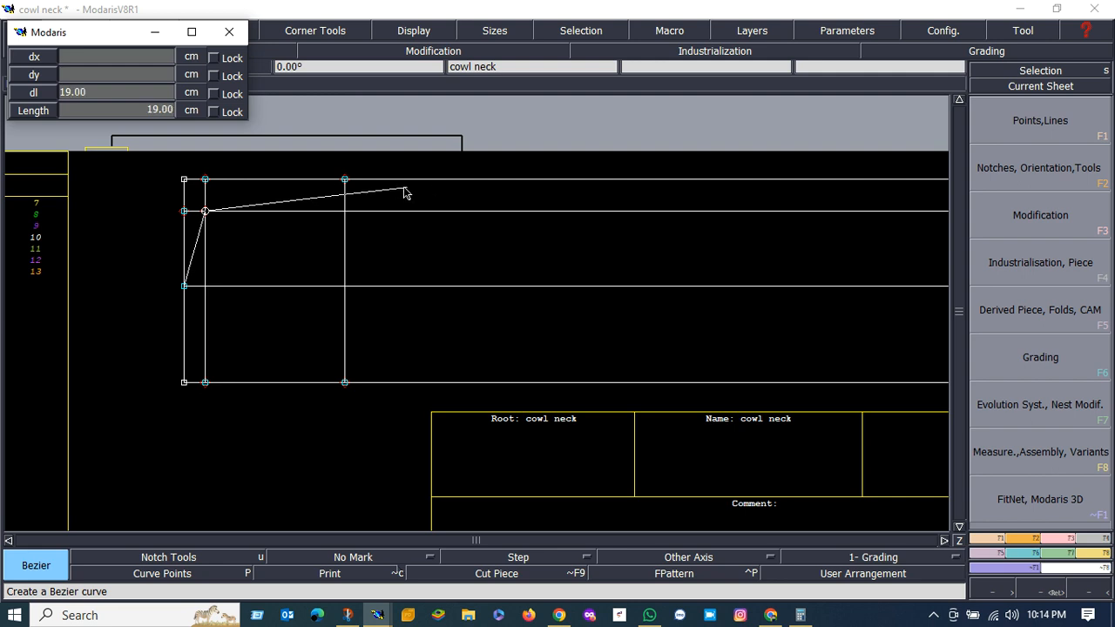
left_click(406, 180)
Draw two Bezier neckline lines from the lower ends of the 2 cm and 15 cm parallels to the shoulder's neck point.
scroll(360, 207, "down", 1)
scroll(322, 213, "up", 2)
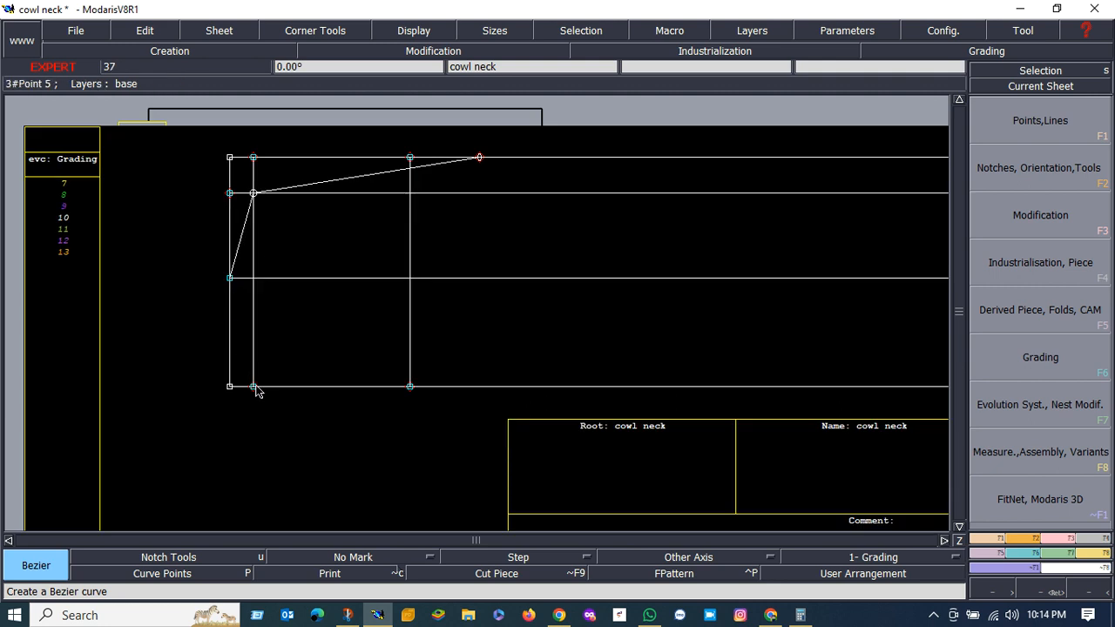
left_click(252, 386)
left_click(230, 279)
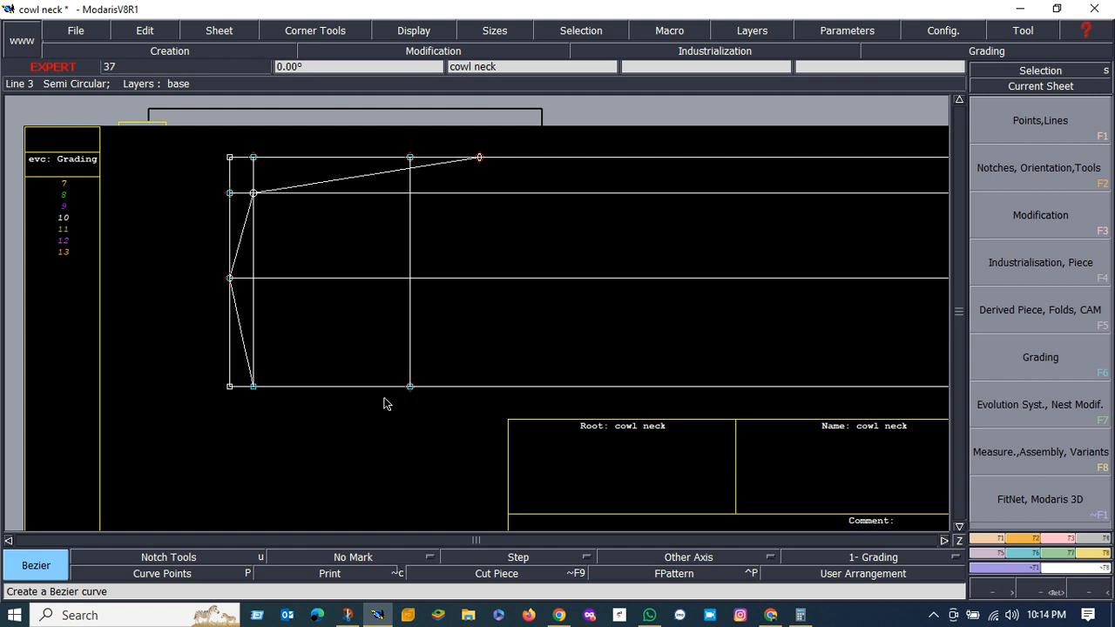
left_click(411, 385)
left_click(230, 278)
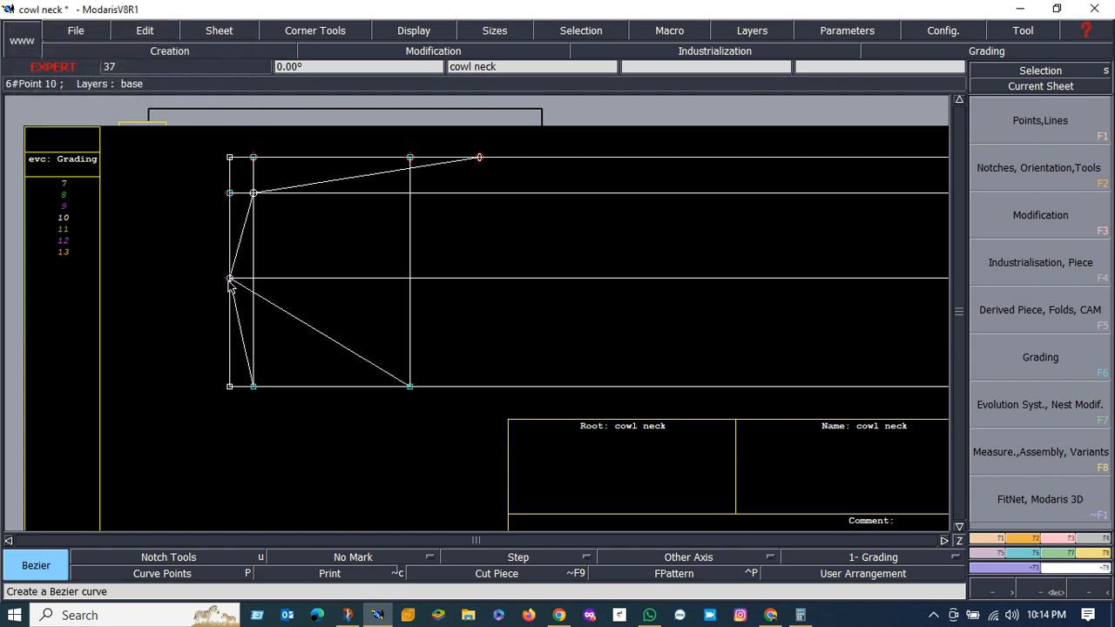
Reshape the armhole Bezier into a smooth curve that dips inward and meets the rectangle's upper edge almost vertically.
scroll(232, 292, "up", 1)
scroll(243, 302, "down", 2)
scroll(367, 205, "up", 1)
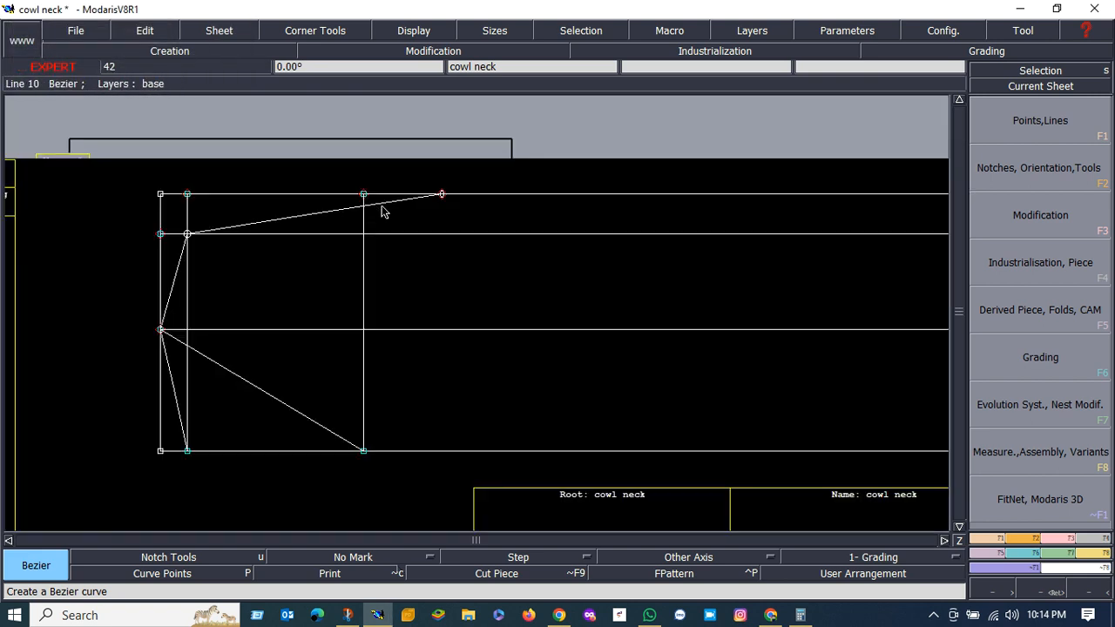
left_click(377, 206)
key("r")
left_click(385, 204)
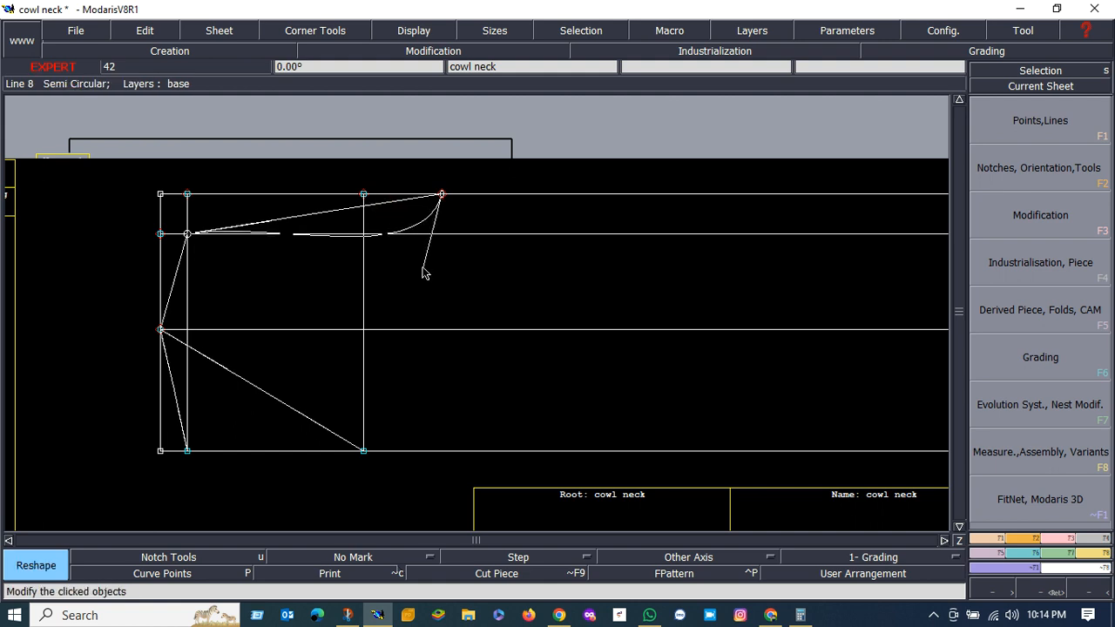
left_click(440, 273)
left_click(270, 223)
left_click(267, 258)
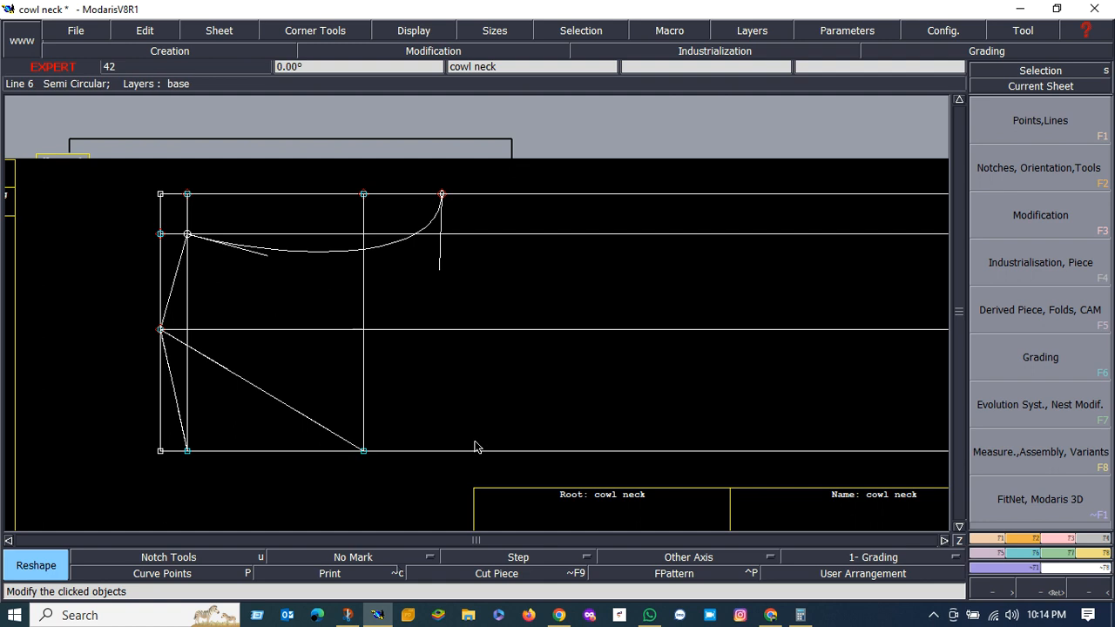
scroll(279, 286, "down", 1)
scroll(330, 280, "up", 1)
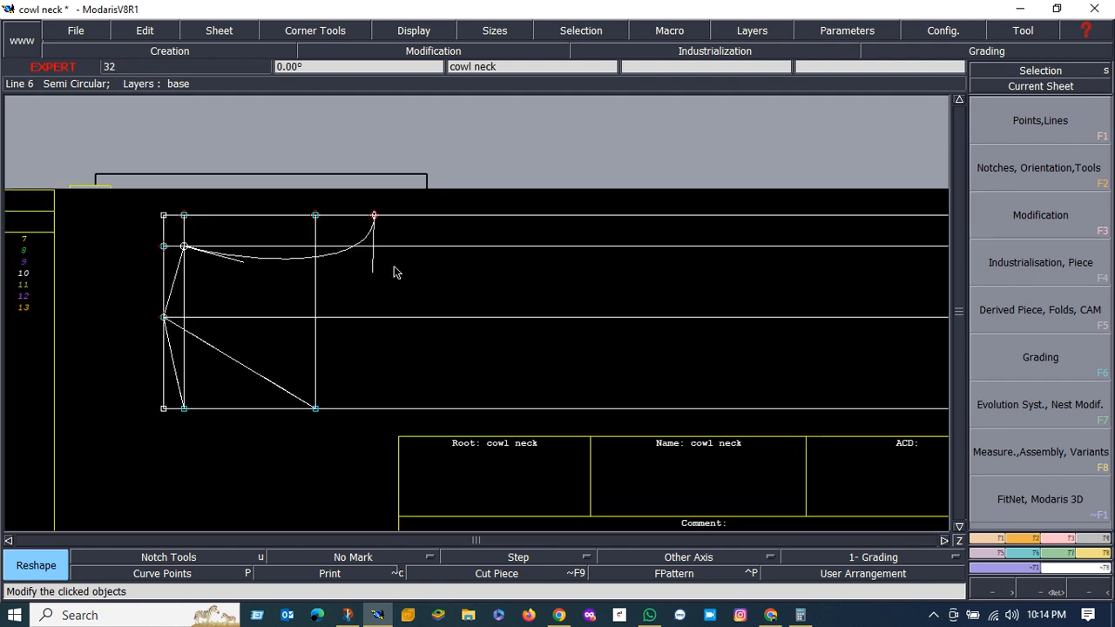
left_click(237, 262)
left_click(258, 268)
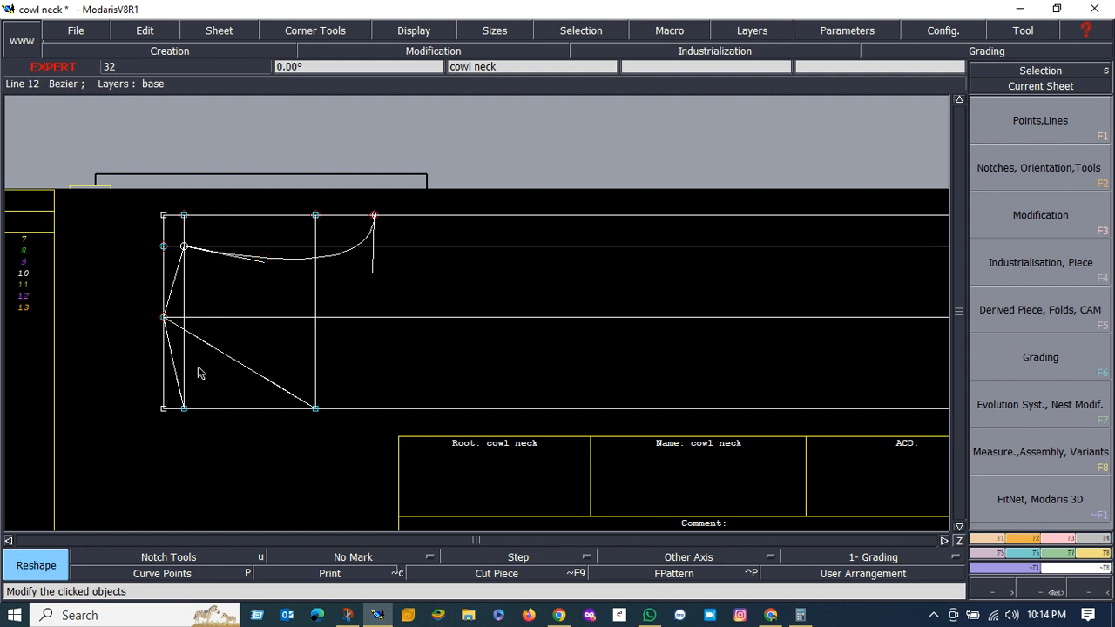
Reshape the shallow neckline Bezier between the neck point and the 2 cm line into a smooth curve.
scroll(200, 368, "up", 1)
left_click(165, 375)
left_click(166, 381)
left_click(170, 364)
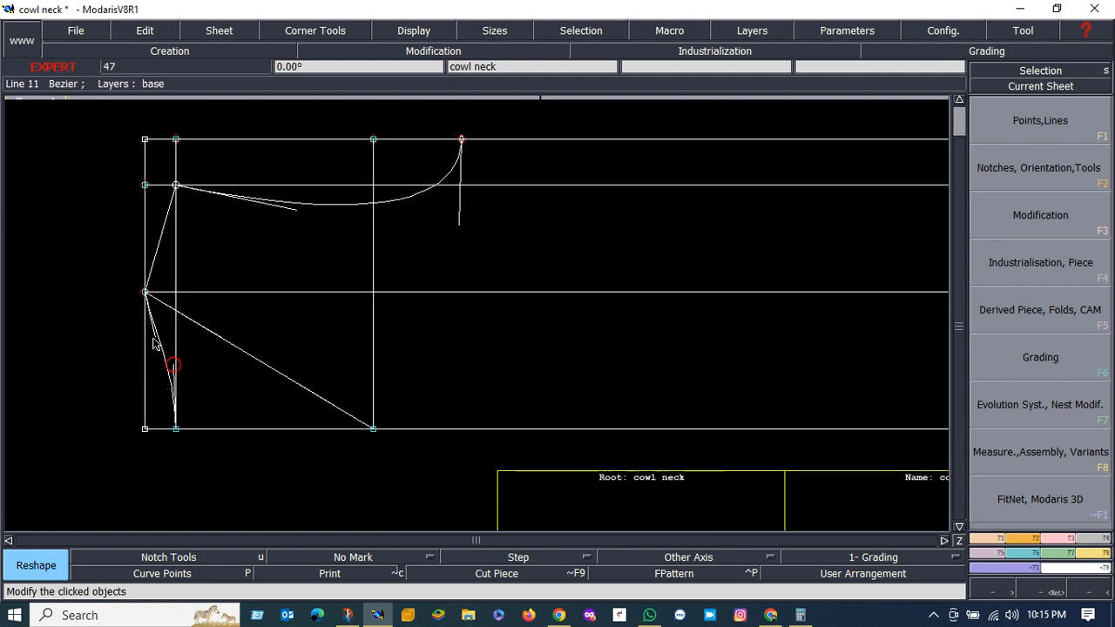
left_click(150, 329)
left_click(174, 316)
scroll(239, 301, "down", 5)
scroll(317, 286, "down", 2)
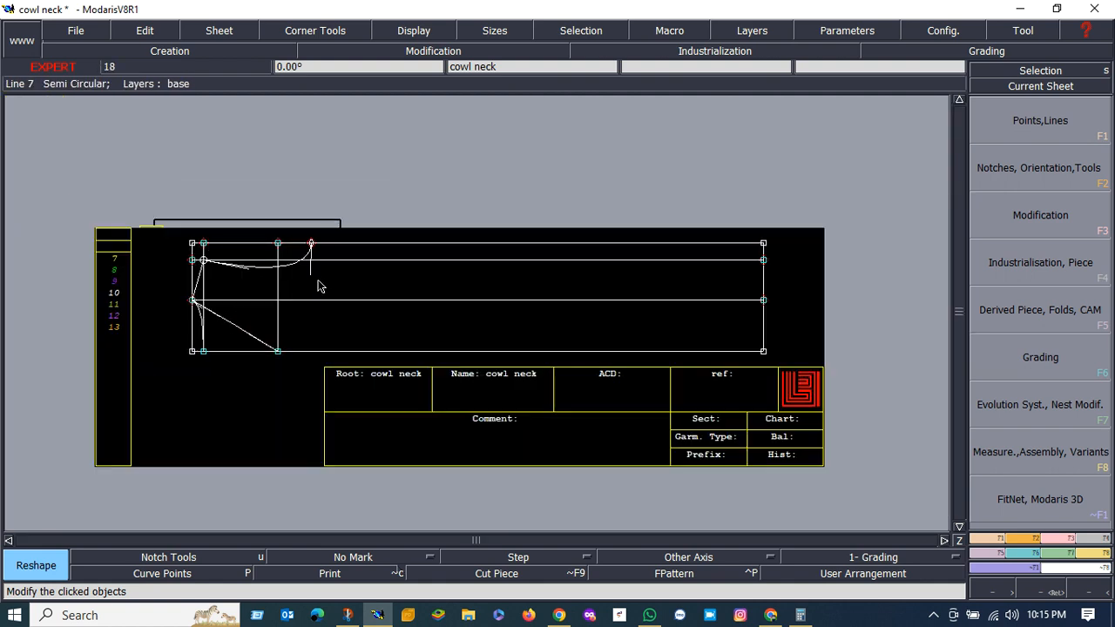
Create a waist line parallel to the block's short edge at the shoulder end, at a distance of -38 cm.
scroll(440, 280, "up", 3)
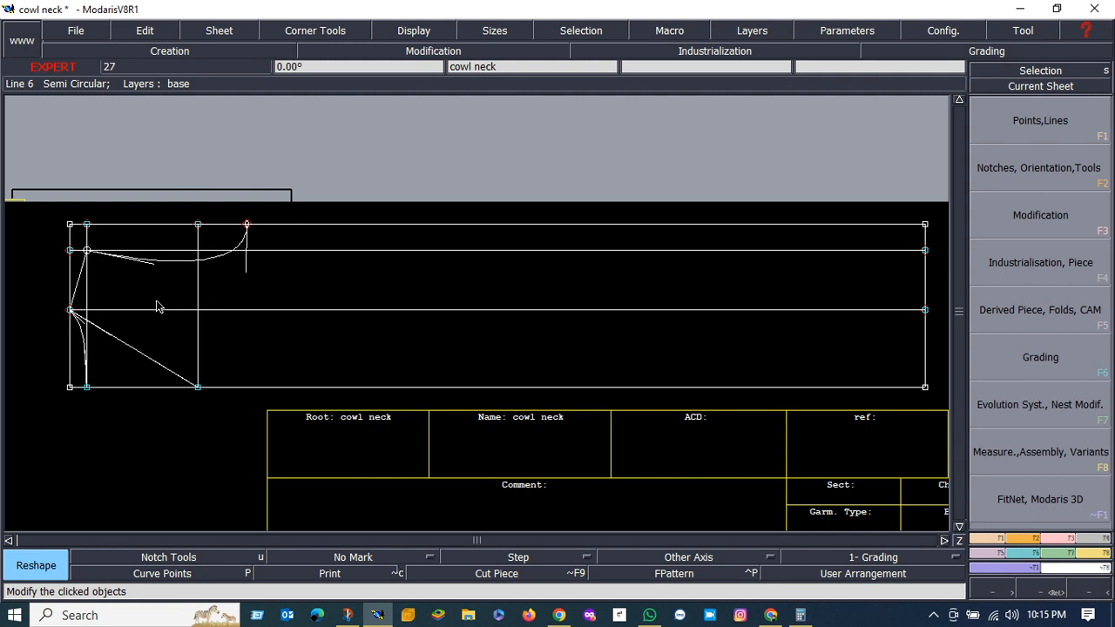
key("p")
left_click(69, 277)
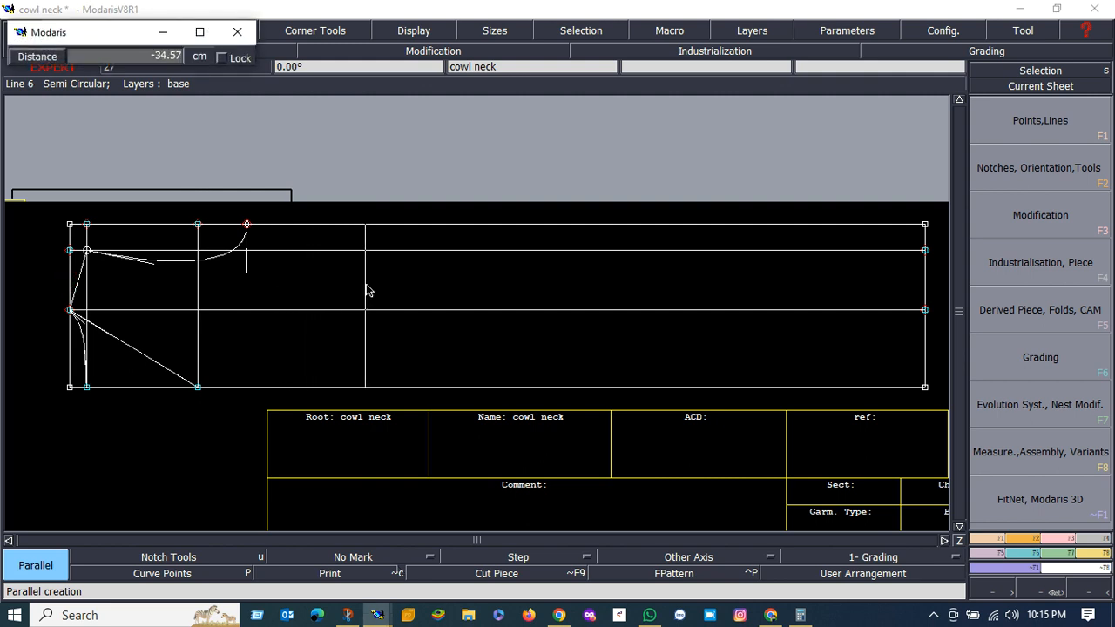
type("-16.00")
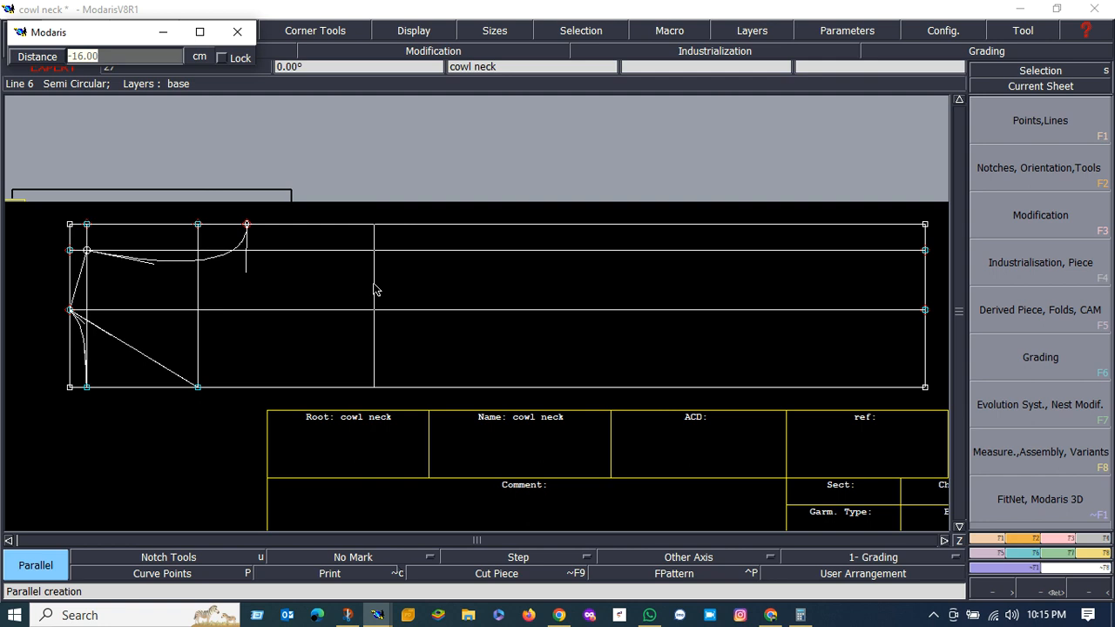
type("-38")
key("Return")
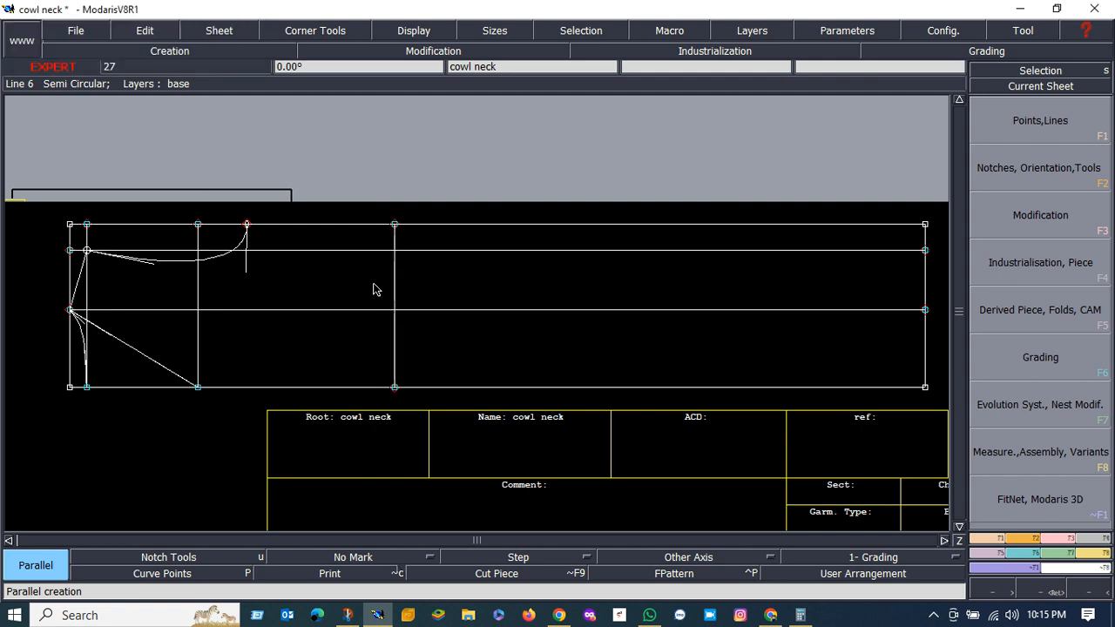
Create a hip line parallel to the same shoulder-end edge at a distance of -60 cm.
left_click(73, 268)
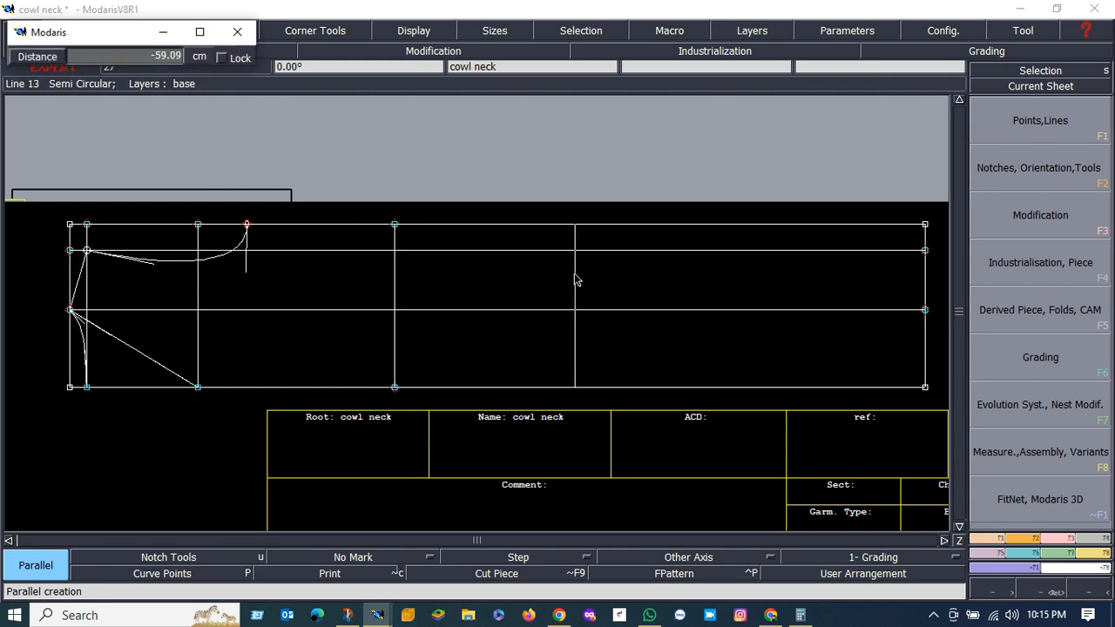
type("-60")
key("Return")
scroll(525, 272, "down", 1)
scroll(657, 262, "up", 1)
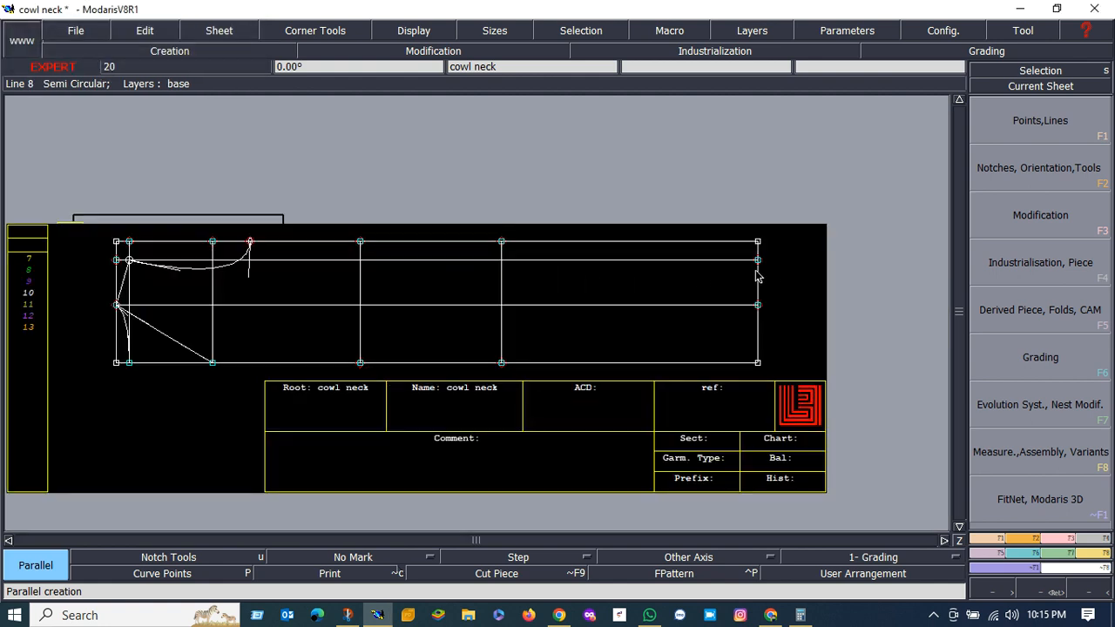
Place a developed point on the 38 cm waist line at a curve length of 18 cm from its lower end.
scroll(490, 281, "up", 1)
scroll(363, 293, "down", 2)
scroll(343, 276, "up", 3)
scroll(329, 286, "down", 2)
scroll(336, 257, "up", 1)
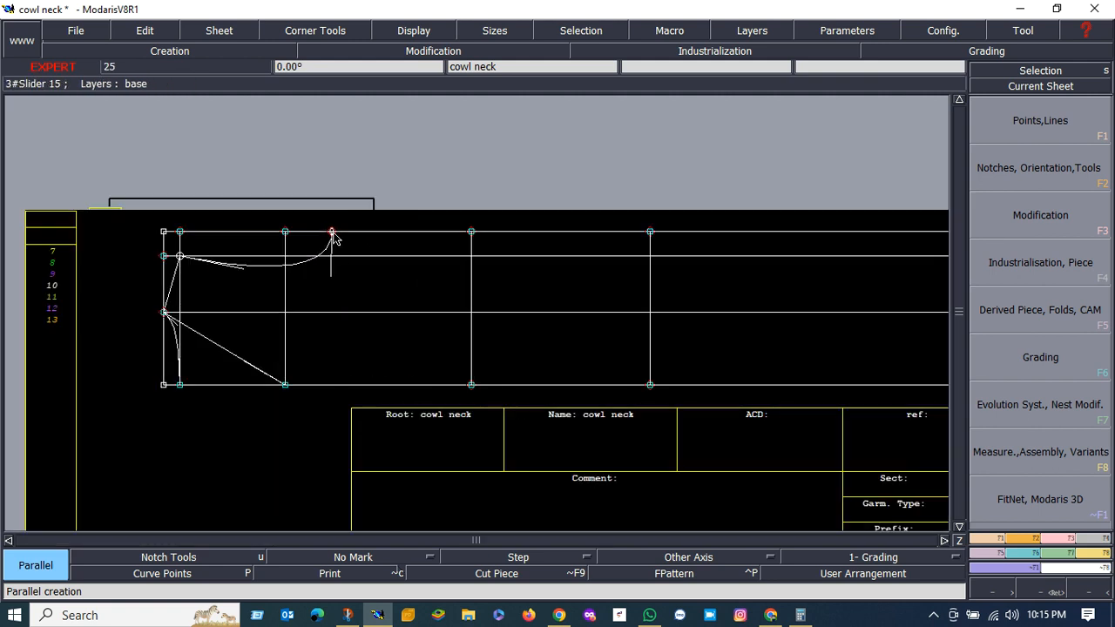
scroll(306, 280, "up", 1)
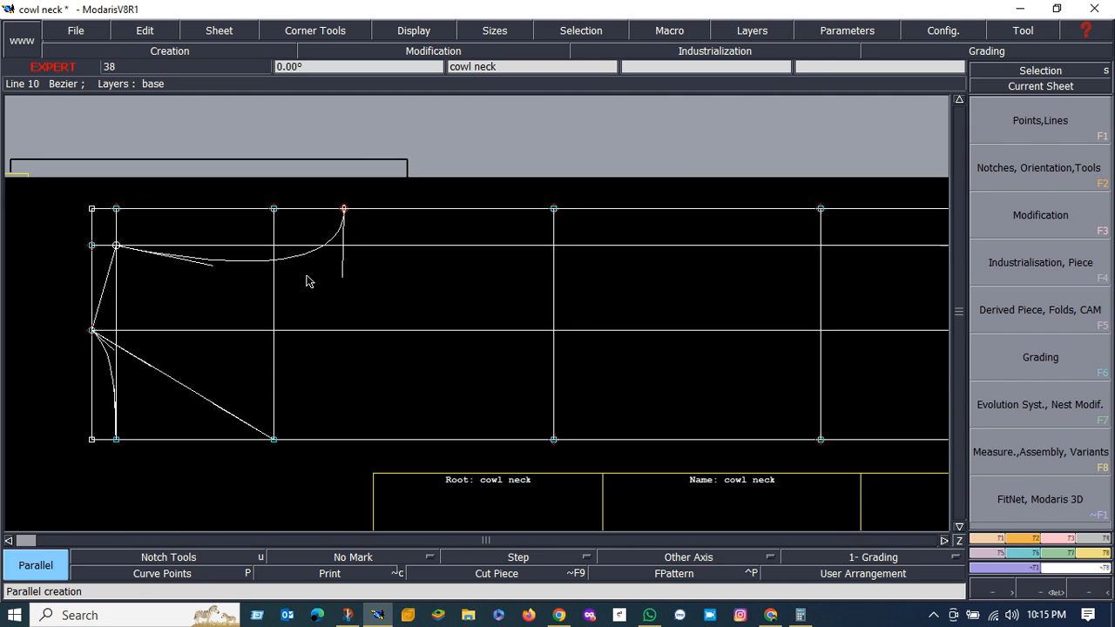
scroll(366, 247, "down", 2)
scroll(397, 249, "up", 1)
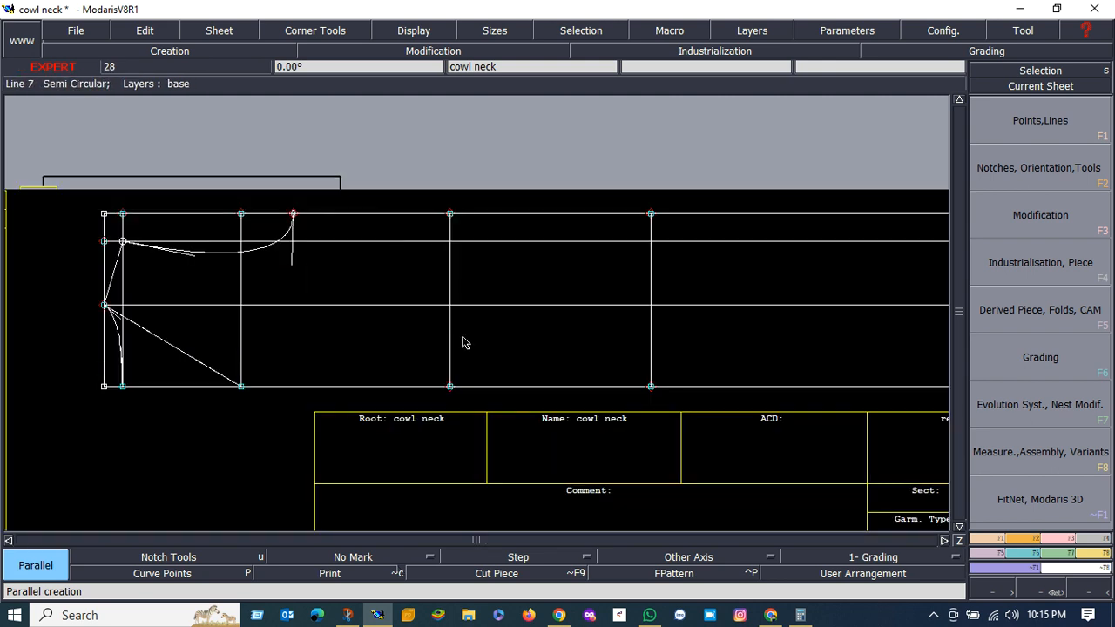
key("d")
left_click(450, 387)
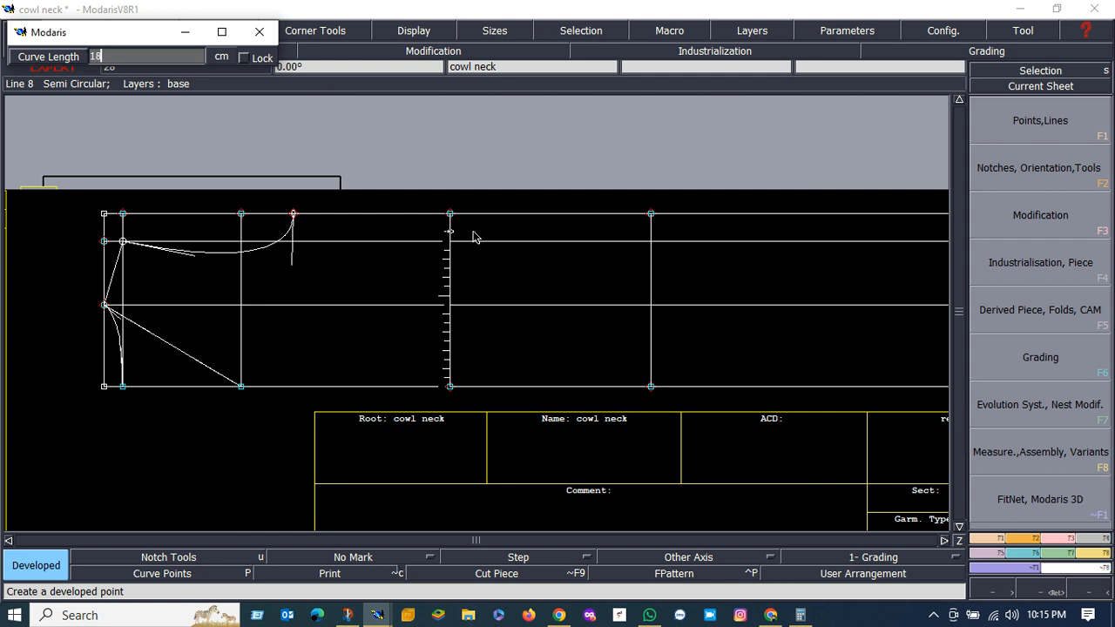
key("Return")
Lengthen the 60 cm hip line slightly beyond the rectangle's upper edge.
scroll(407, 285, "down", 1)
scroll(562, 261, "up", 1)
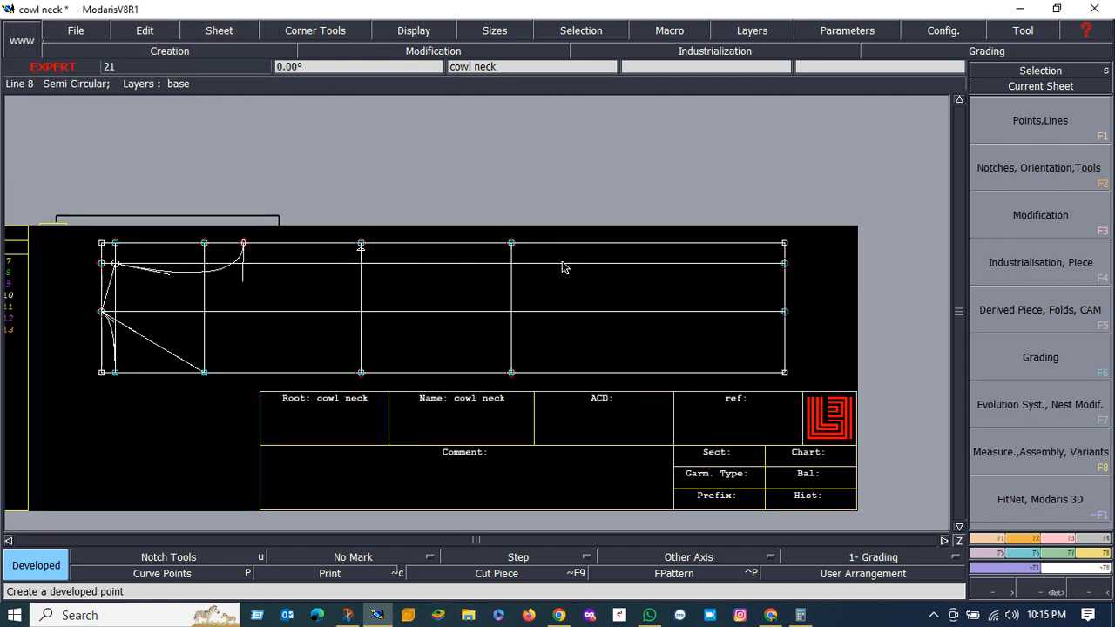
scroll(521, 259, "up", 1)
scroll(520, 266, "up", 1)
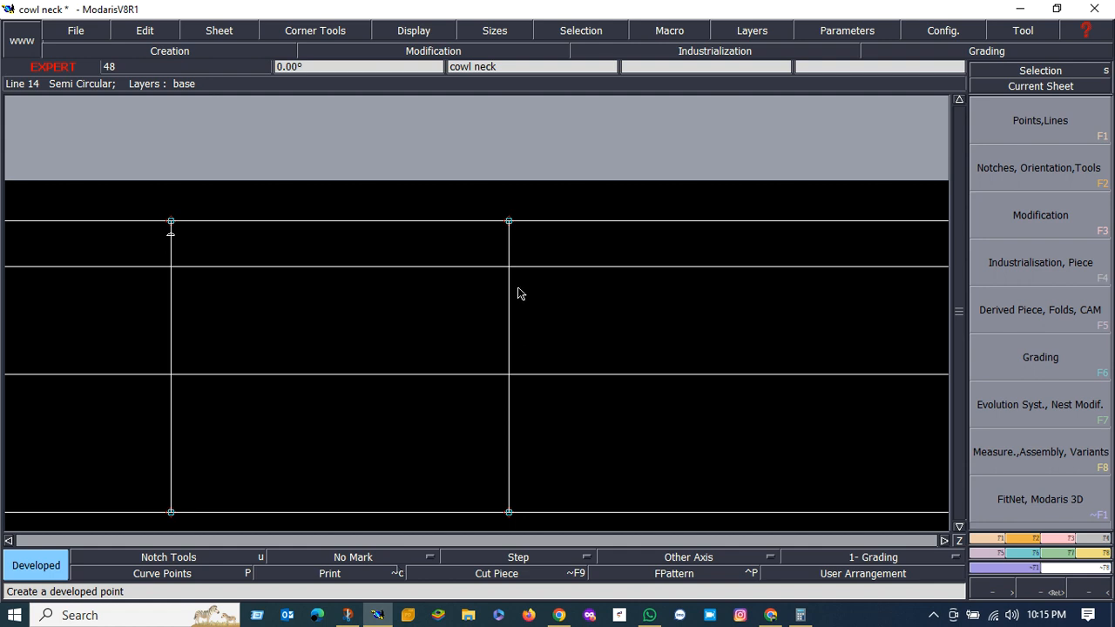
scroll(518, 296, "down", 2)
scroll(520, 287, "up", 1)
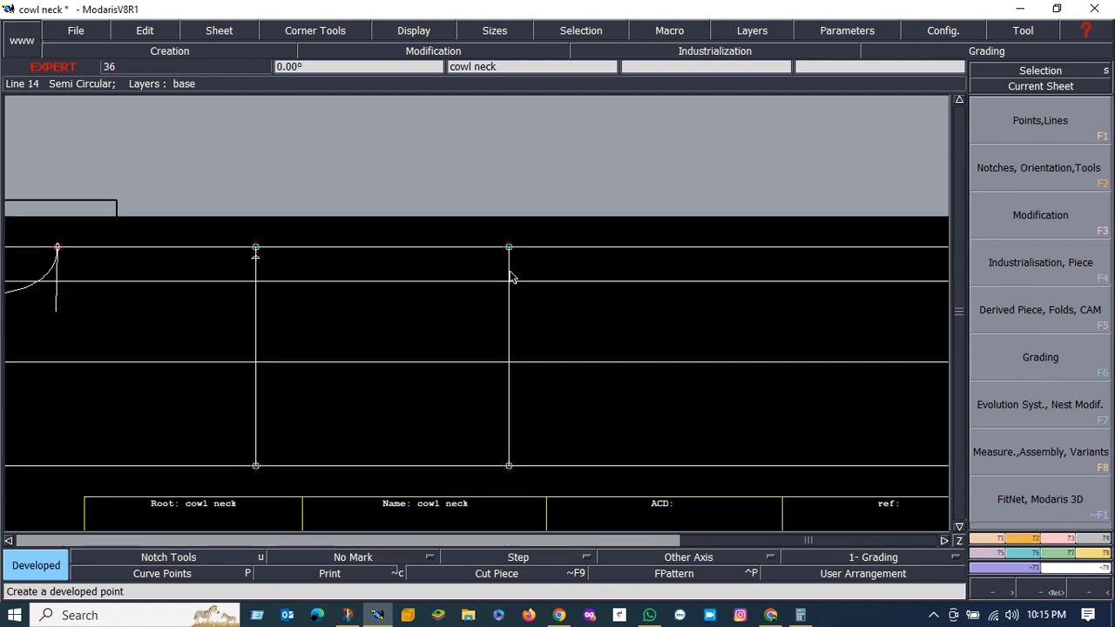
key("l")
left_click(509, 273)
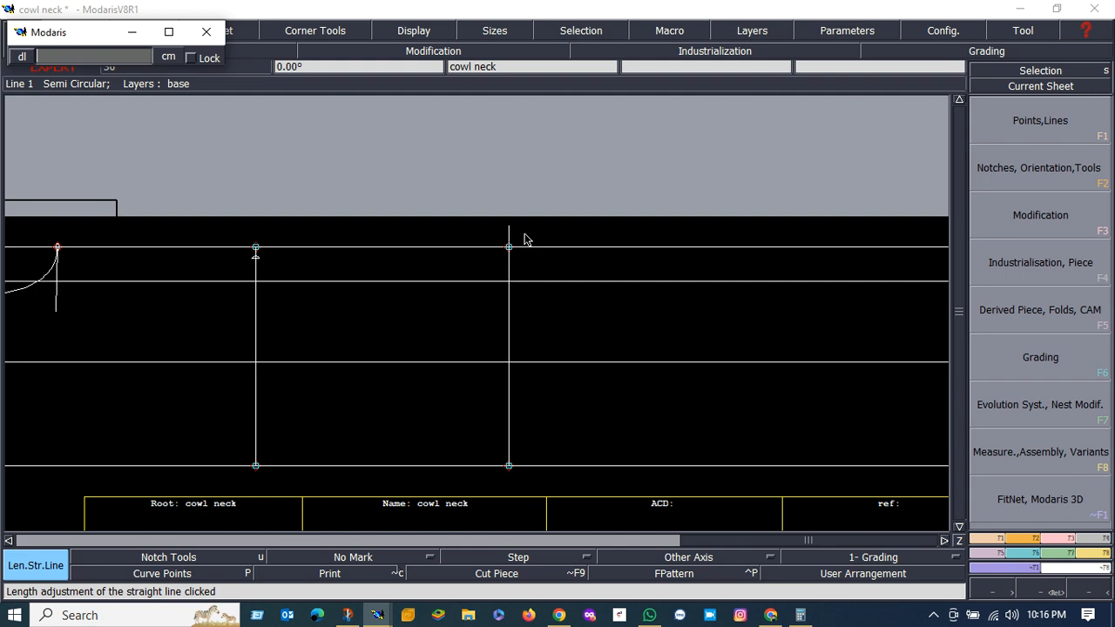
left_click(584, 276)
Insert the 18 cm developed point into the waist line as a curve point.
key("Home")
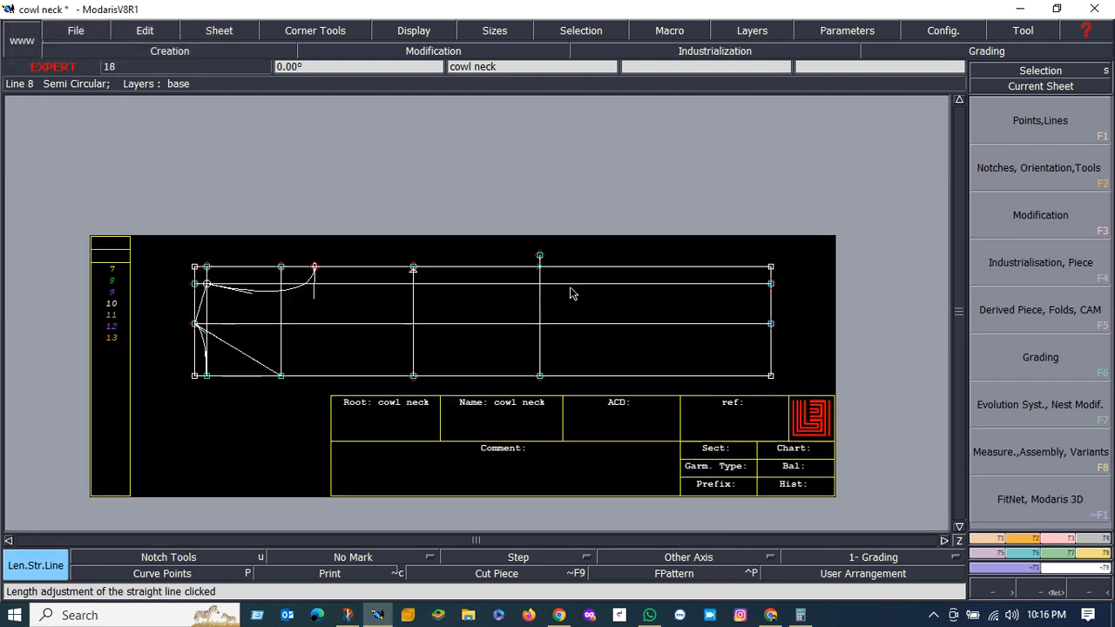
key("j")
scroll(422, 289, "up", 2)
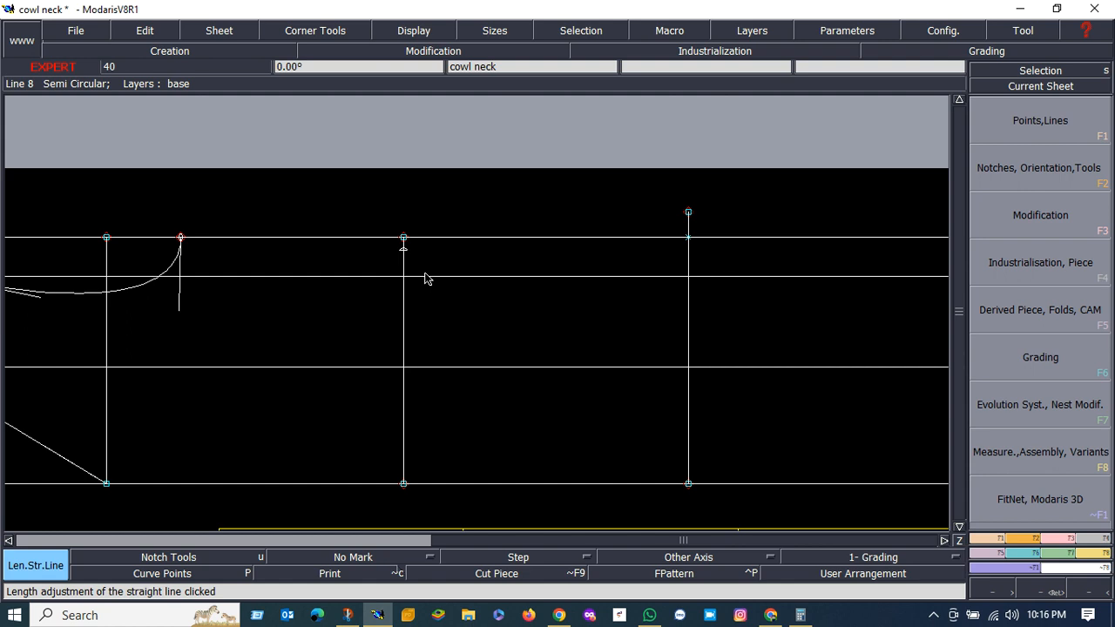
key("i")
left_click(404, 251)
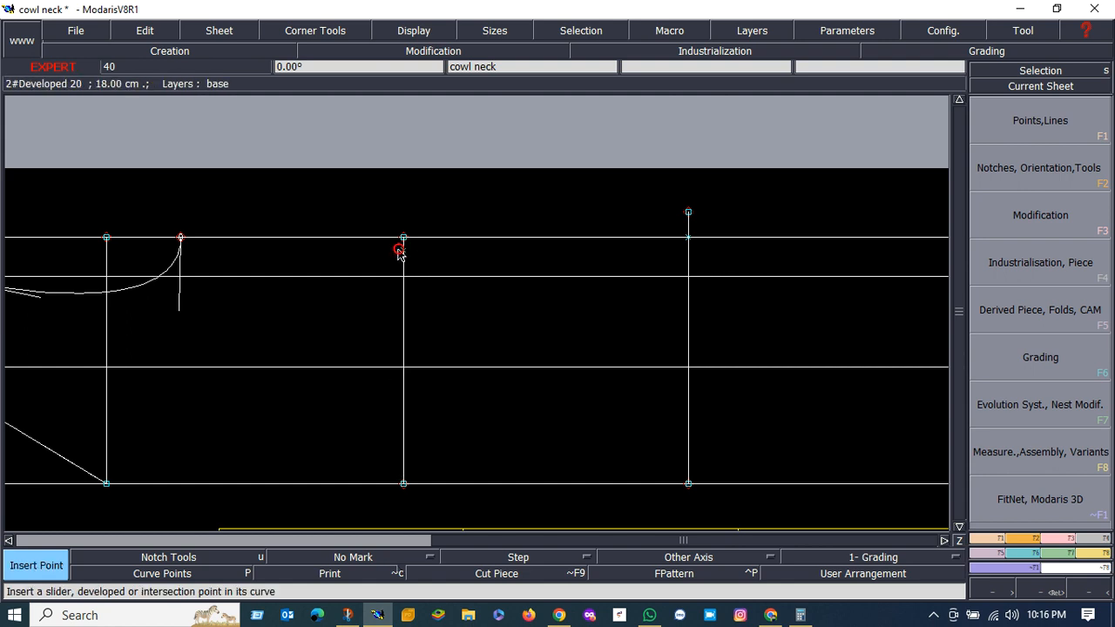
Draw a Bezier side seam from the armhole end through the waist point and extended hip end to the hem's upper corner.
key("Home")
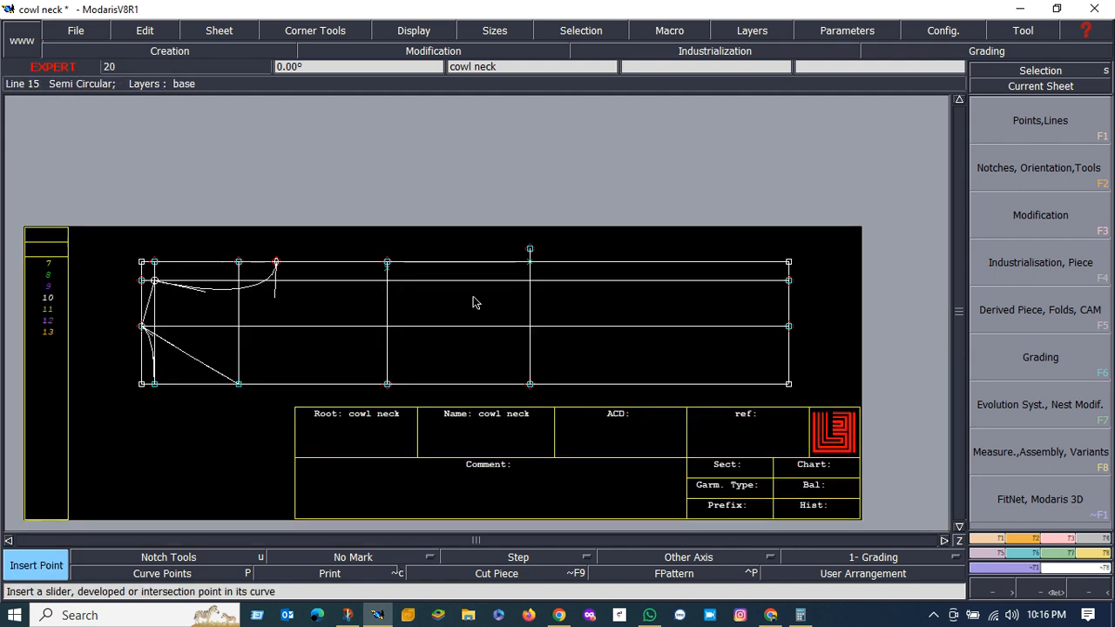
scroll(291, 288, "up", 1)
key("b")
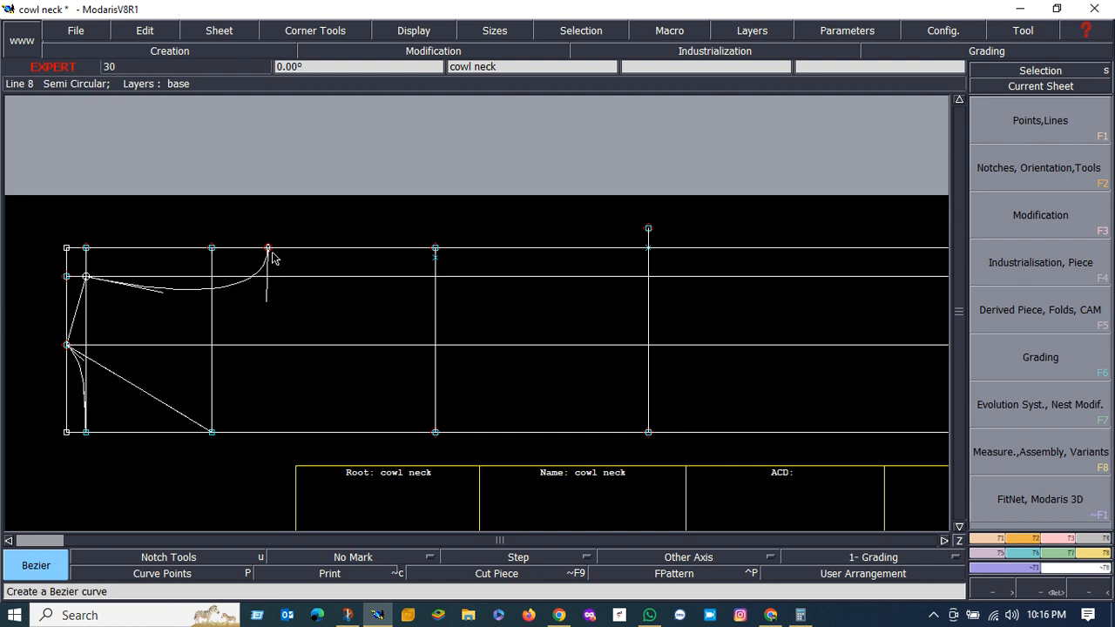
left_click(268, 250)
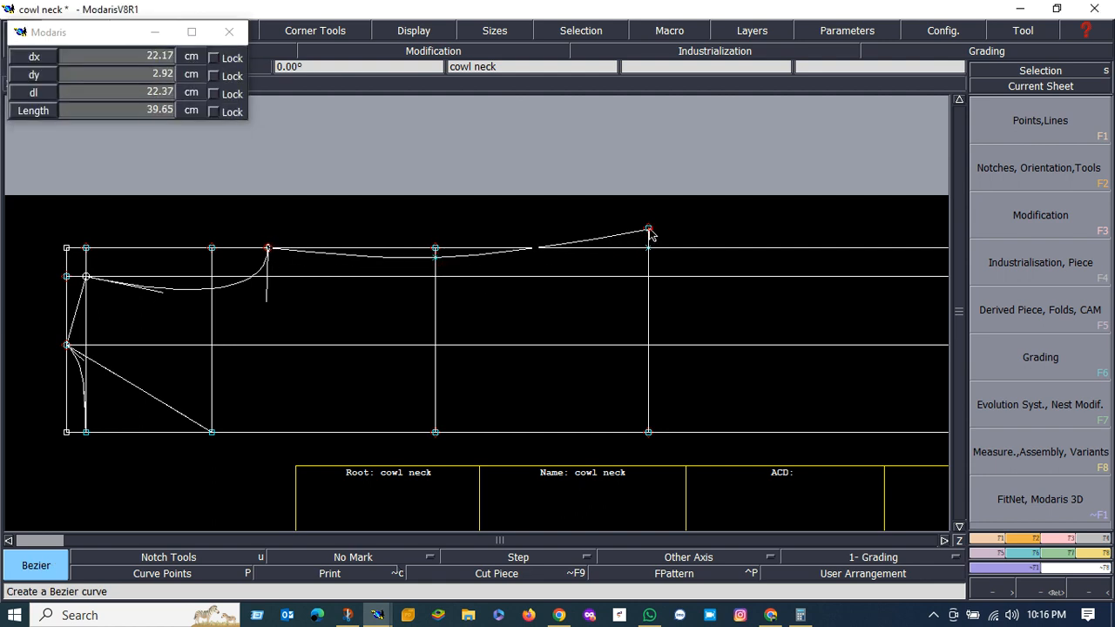
scroll(658, 239, "down", 1)
scroll(759, 262, "up", 1)
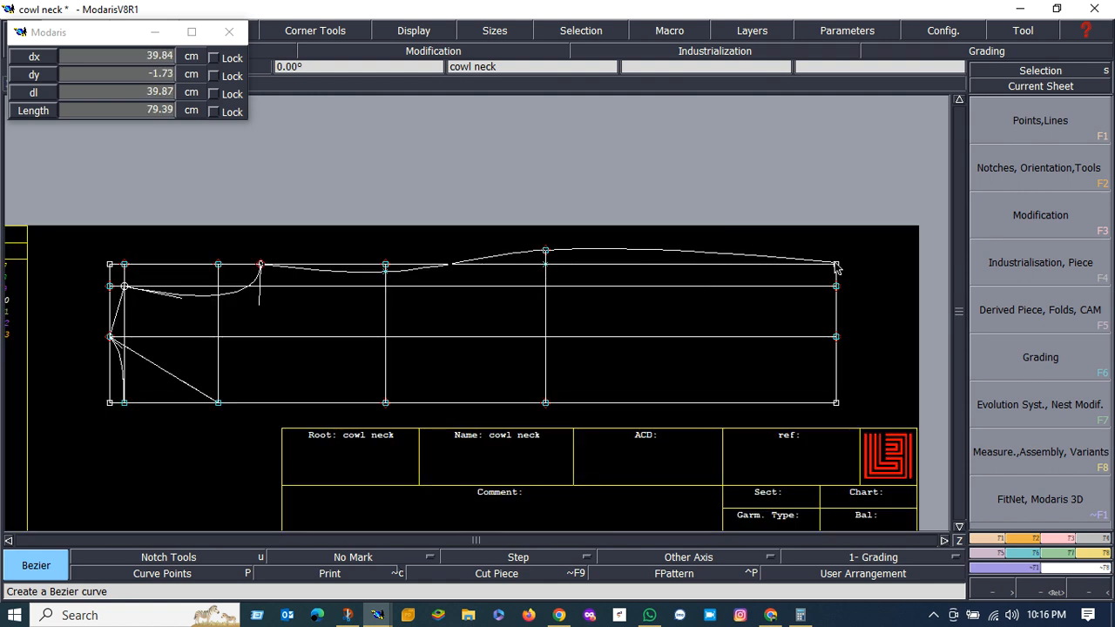
left_click(834, 265)
Reshape the side seam's hem end by raising its tangent handle slightly for a fuller curve below the hip.
scroll(529, 287, "up", 1)
scroll(492, 272, "down", 2)
scroll(488, 276, "up", 1)
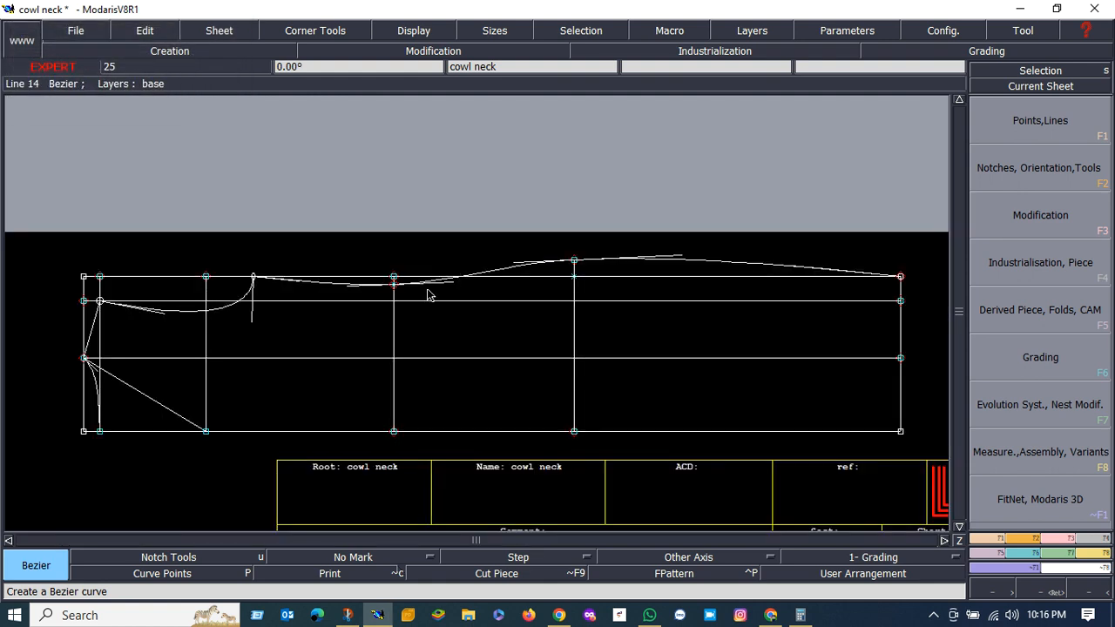
scroll(784, 295, "up", 1)
scroll(718, 288, "down", 2)
scroll(779, 279, "up", 1)
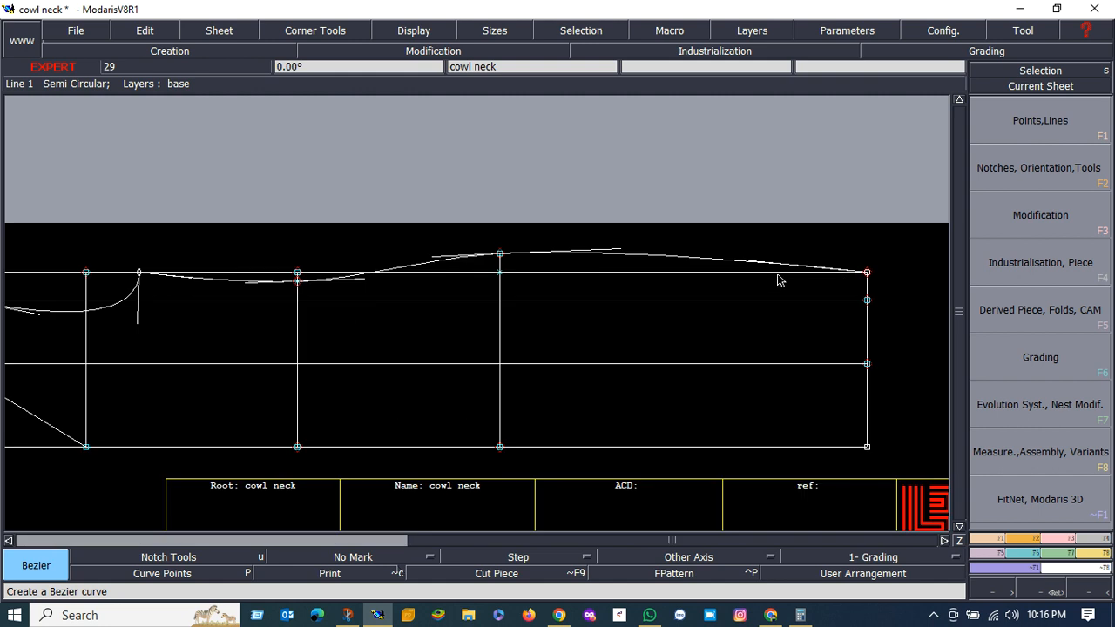
key("r")
left_click(748, 260)
left_click(746, 255)
Reshape the side seam's underarm tangent to run horizontally and adjust the waist handle for a smooth transition.
scroll(209, 298, "up", 1)
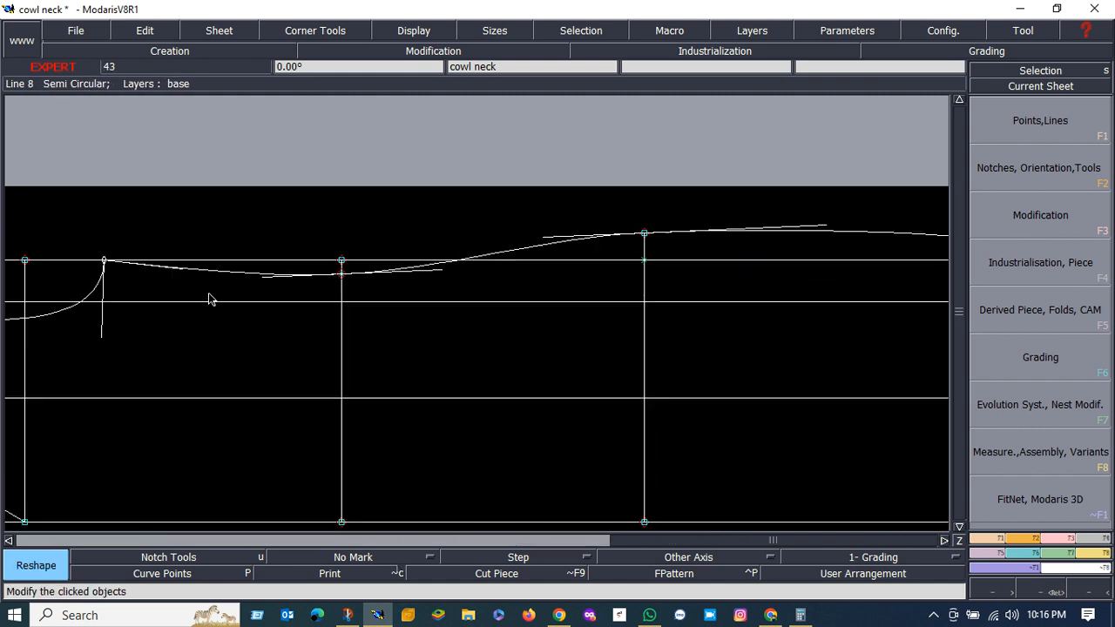
left_click(174, 261)
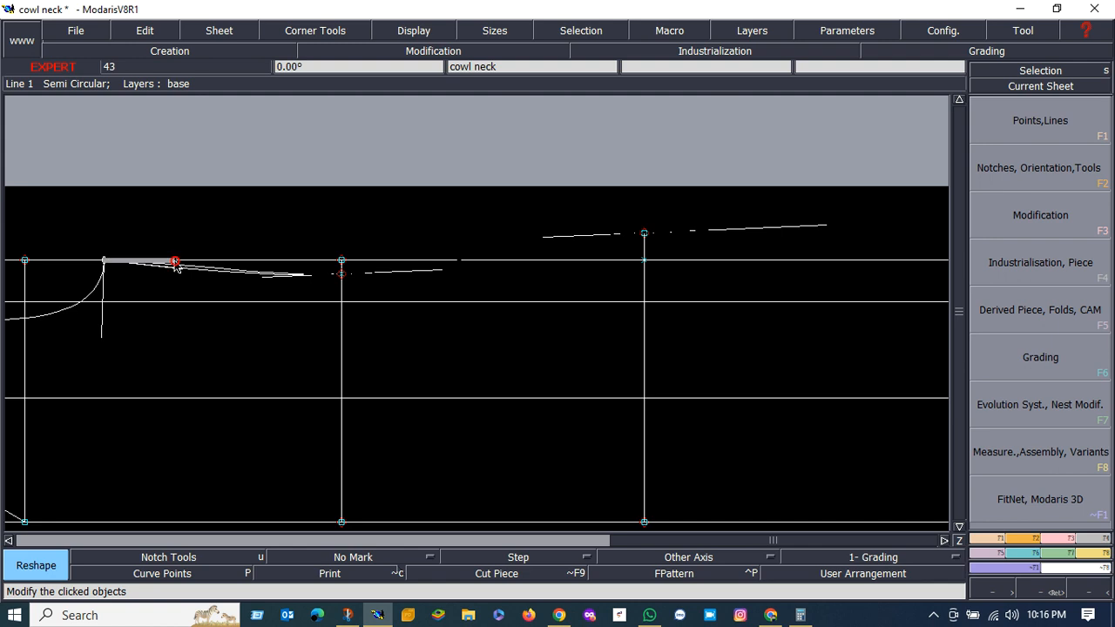
left_click(264, 278)
left_click(266, 277)
scroll(392, 287, "down", 1)
scroll(505, 296, "up", 1)
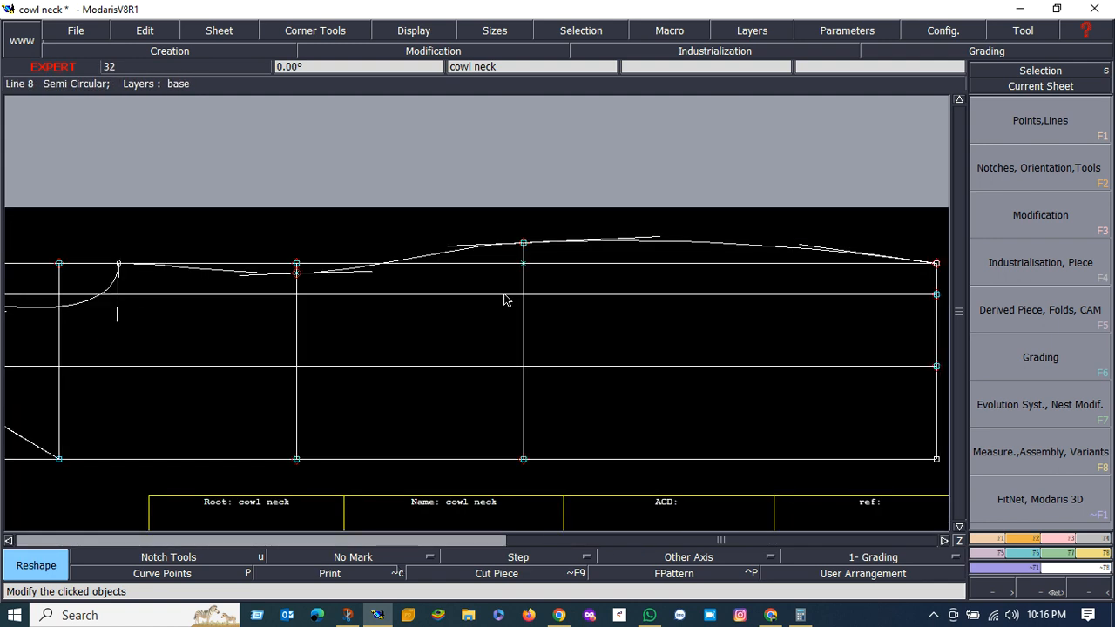
Delete the rectangle's upper edge and the lengthwise construction line just below it.
key("Delete")
left_click(484, 269)
left_click(575, 297)
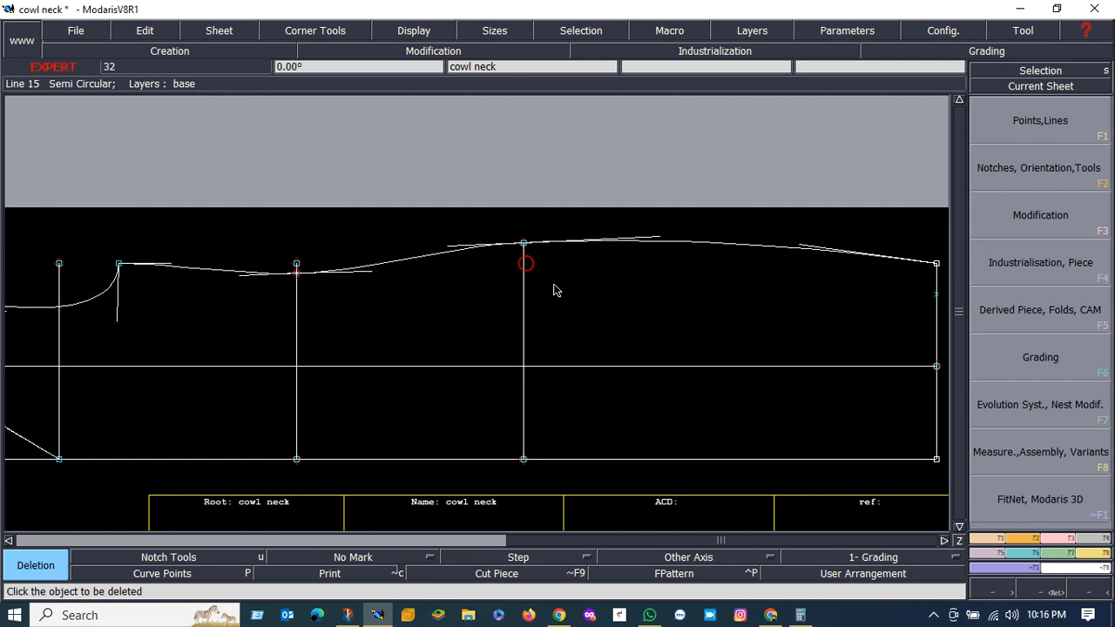
scroll(406, 319, "down", 1)
scroll(446, 279, "up", 1)
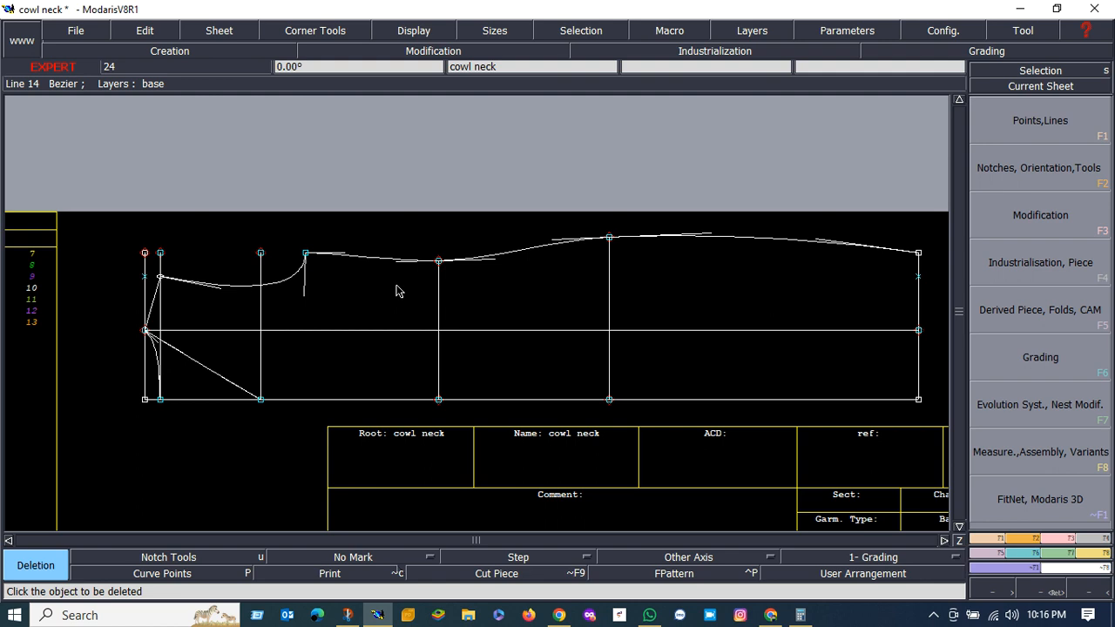
Delete the 15 cm and 2 cm cross construction lines that run through the armhole area and the shoulder point.
scroll(248, 298, "up", 1)
scroll(276, 256, "down", 1)
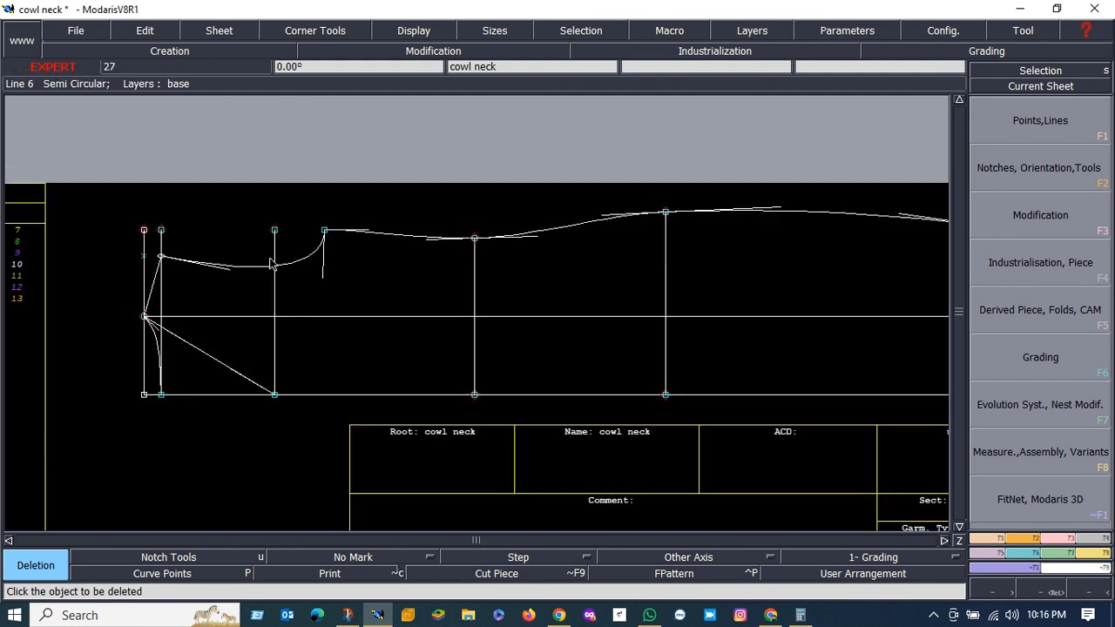
left_click(274, 253)
left_click(275, 232)
left_click(163, 245)
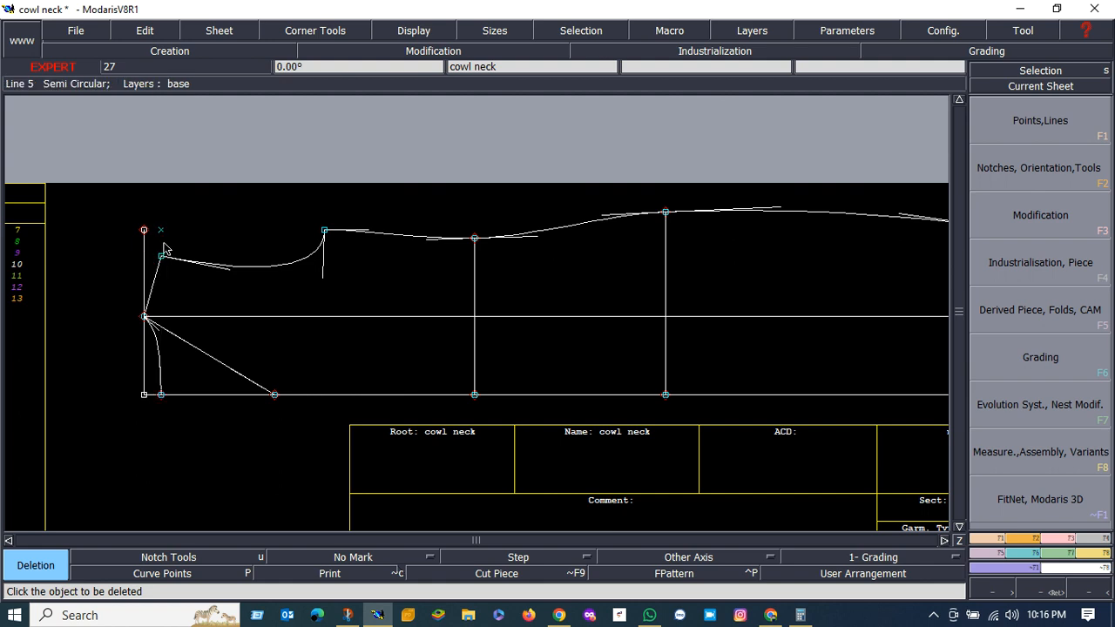
Delete the lengthwise line through the neck point, the shoulder-end rectangle edge and the leftover corner points.
left_click(329, 317)
scroll(324, 324, "down", 1)
scroll(317, 331, "up", 1)
scroll(237, 344, "up", 1)
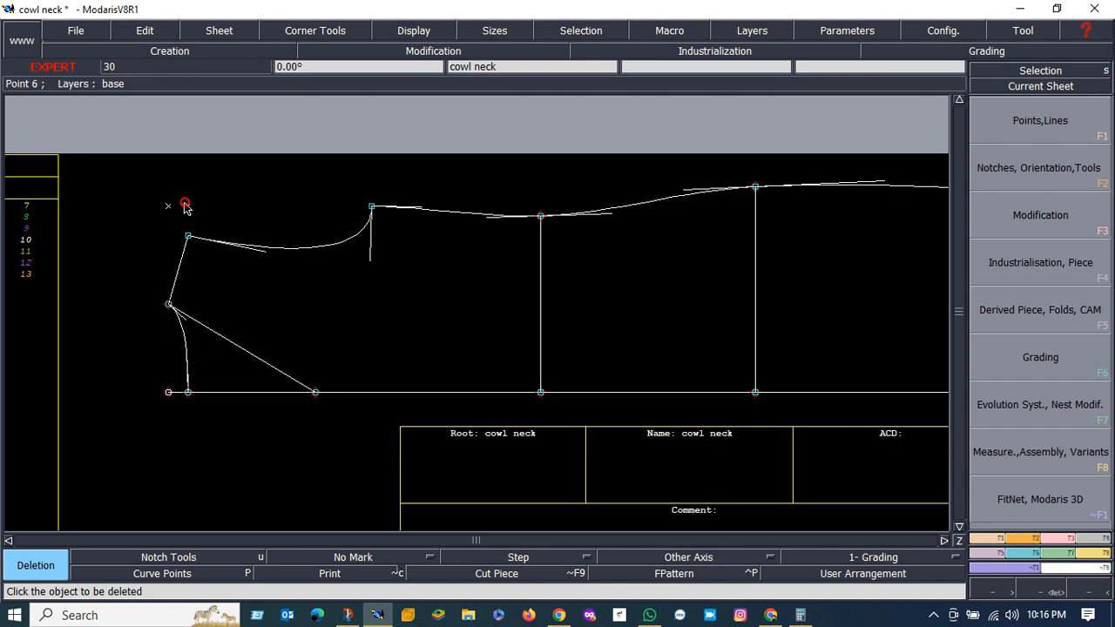
scroll(225, 232, "down", 1)
key("Page_Down")
scroll(288, 282, "down", 1)
scroll(334, 279, "up", 2)
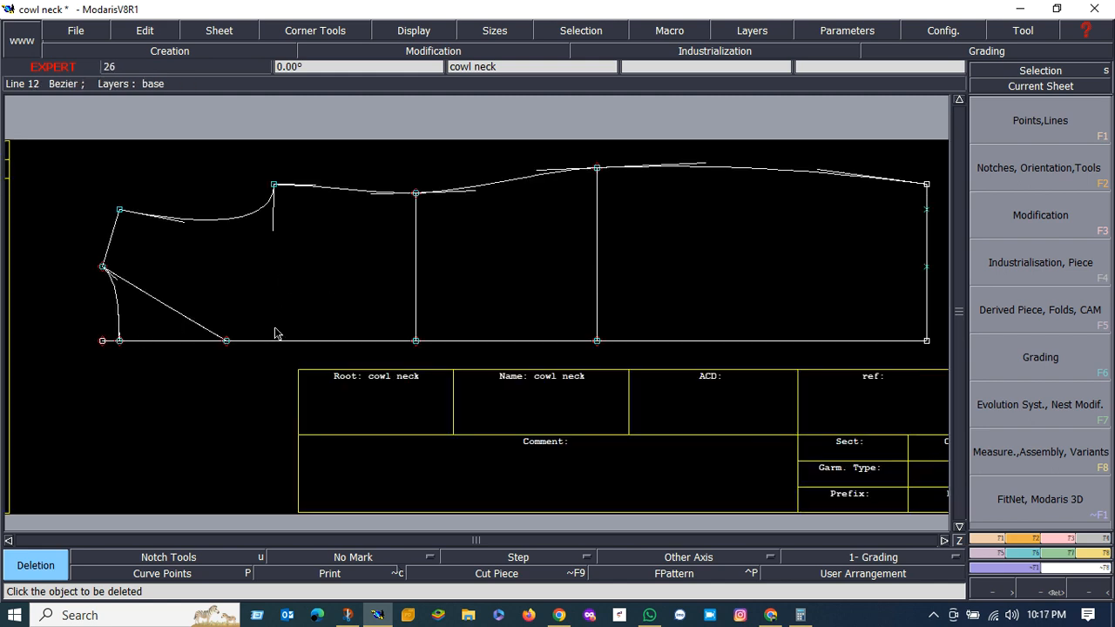
Switch to the dress photo in Snip & Sketch to examine the cowl neckline, and return to the Modaris pattern.
scroll(174, 316, "down", 1)
scroll(204, 316, "up", 2)
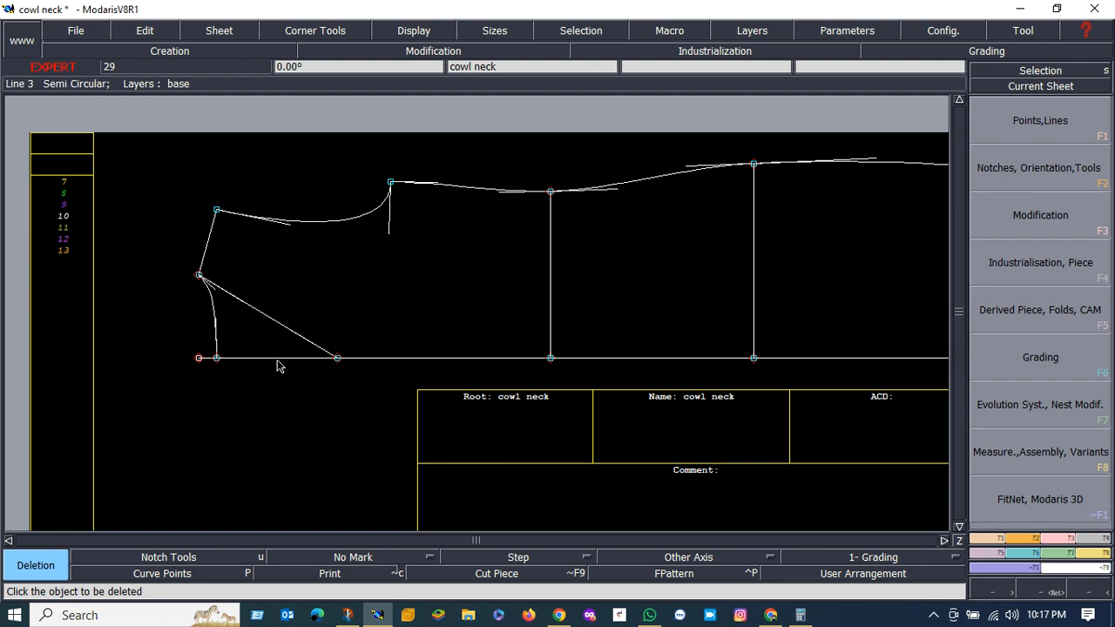
left_click(375, 617)
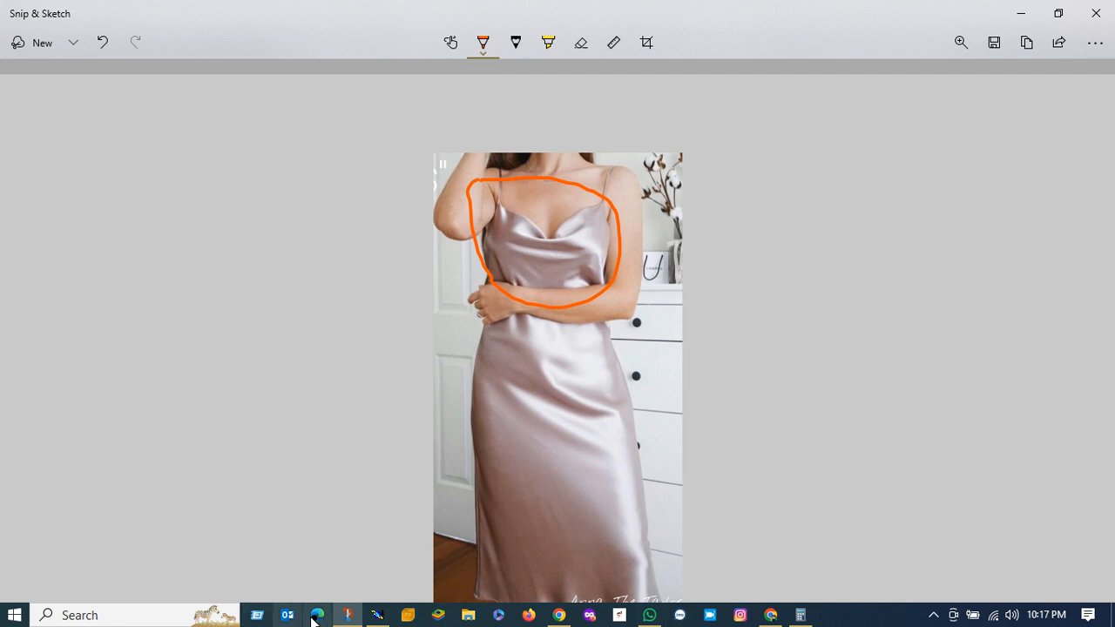
left_click(377, 618)
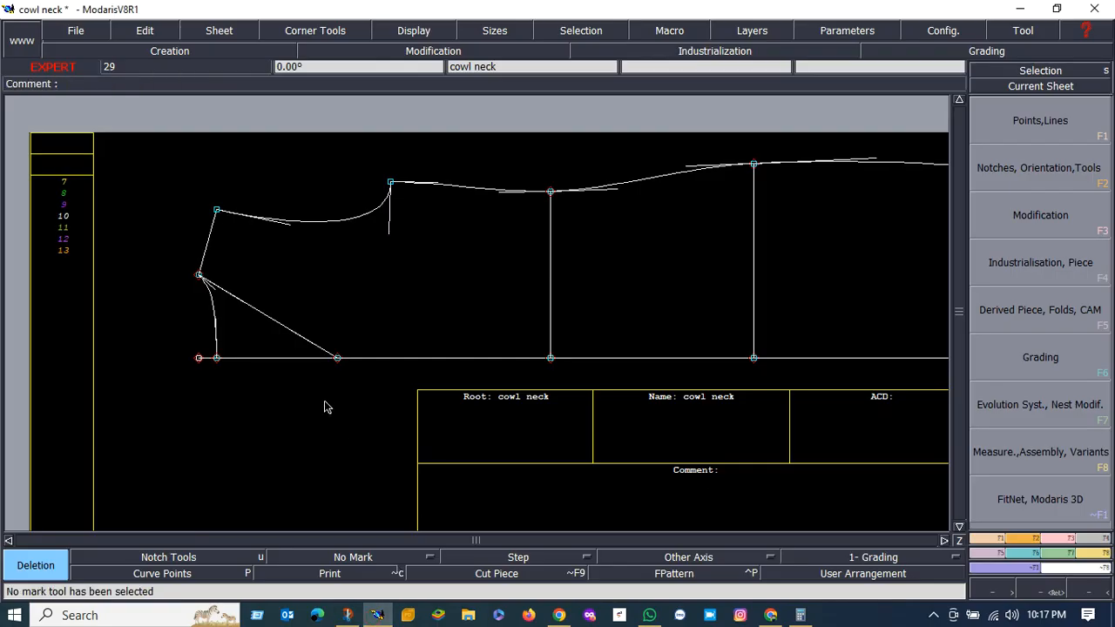
Copy the cowl neck sheet's geometry onto a new sheet and arrange all the sheets automatically on the desk.
scroll(259, 378, "down", 2)
scroll(253, 376, "up", 3)
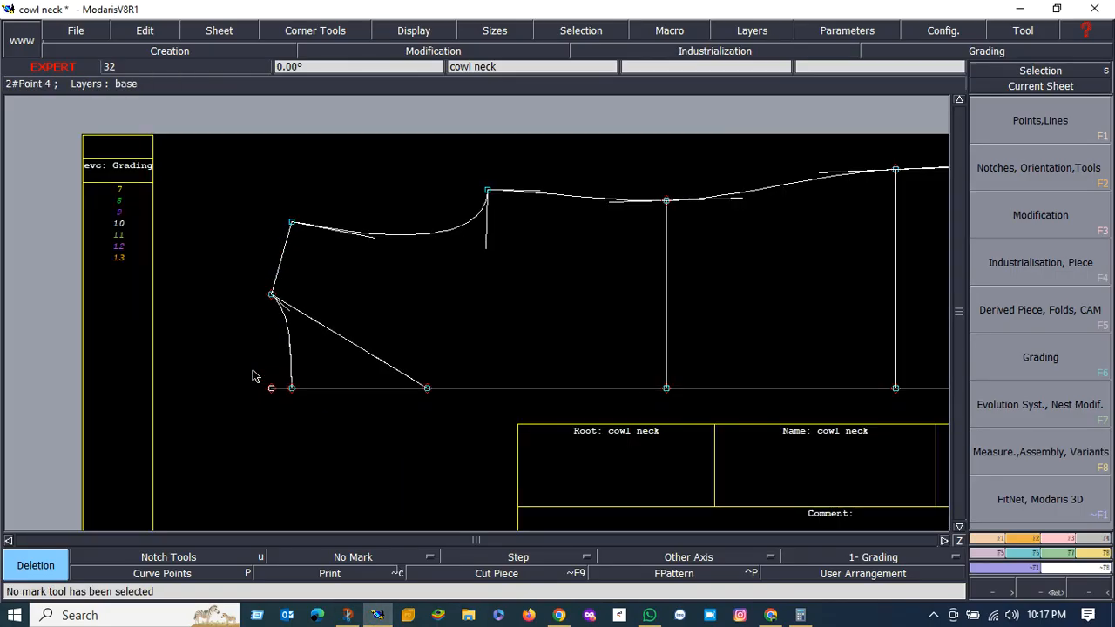
scroll(277, 382, "down", 2)
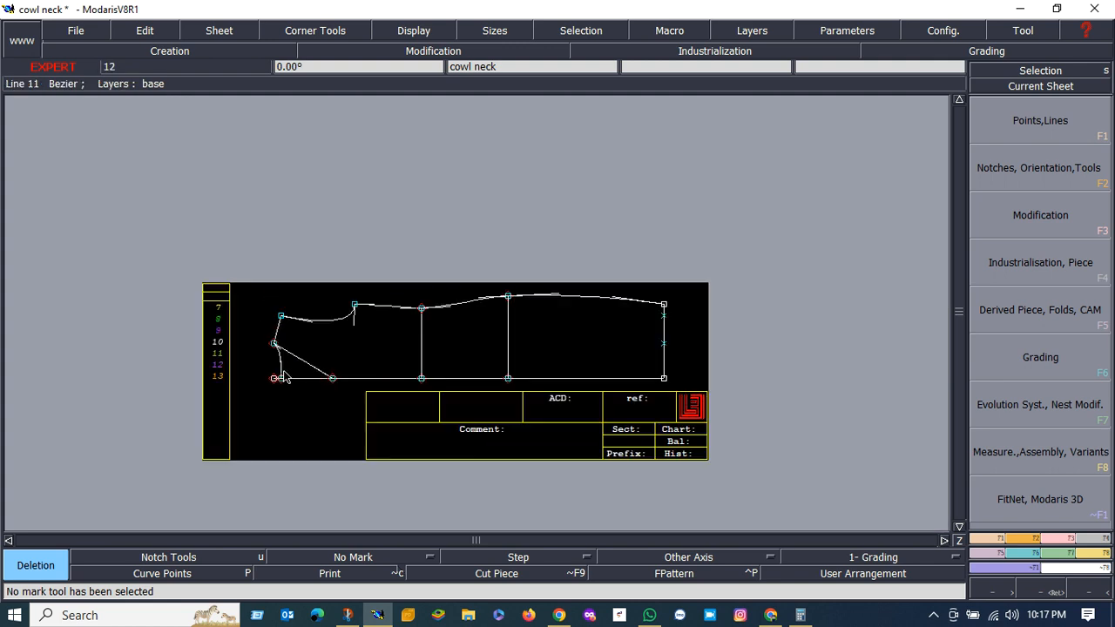
scroll(383, 378, "up", 1)
scroll(320, 326, "down", 2)
scroll(338, 348, "up", 1)
scroll(339, 348, "up", 1)
key("c")
left_click(350, 340)
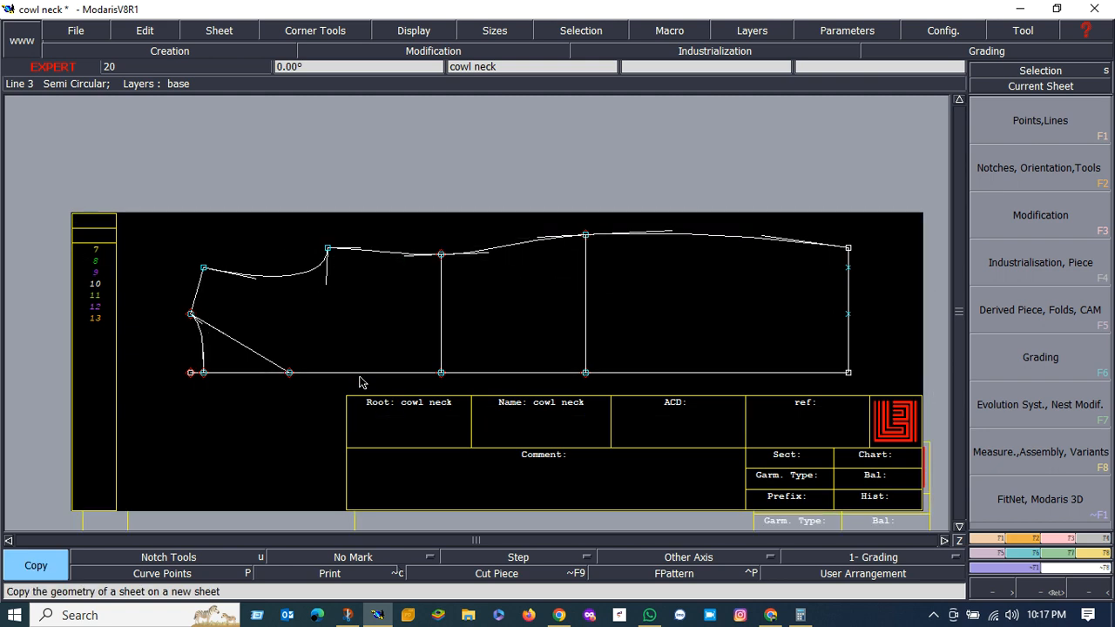
left_click(360, 381)
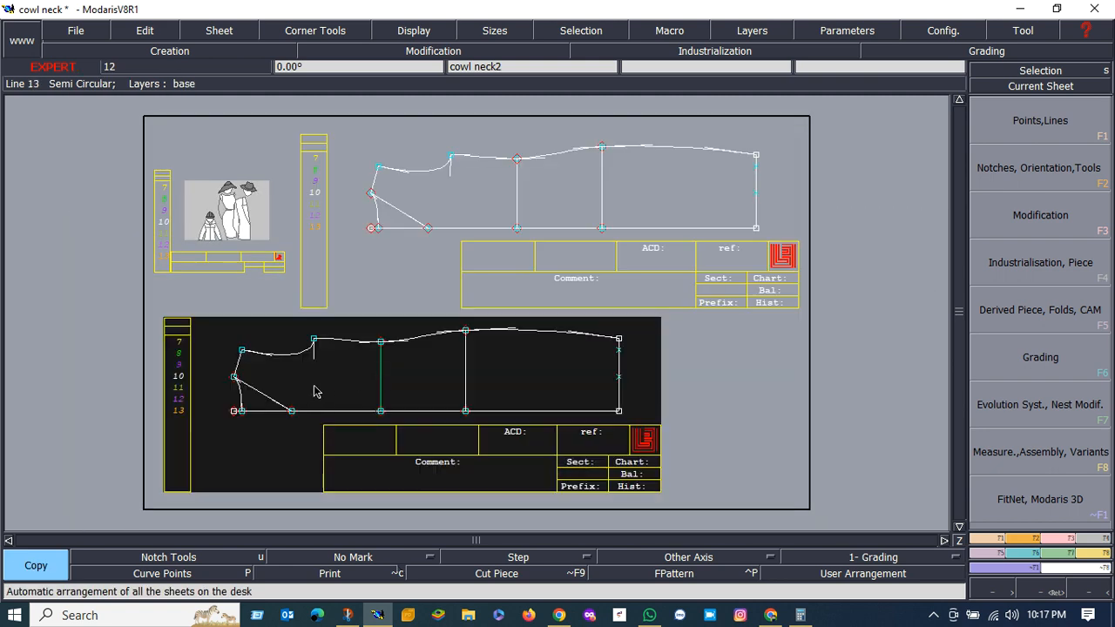
scroll(316, 392, "up", 1)
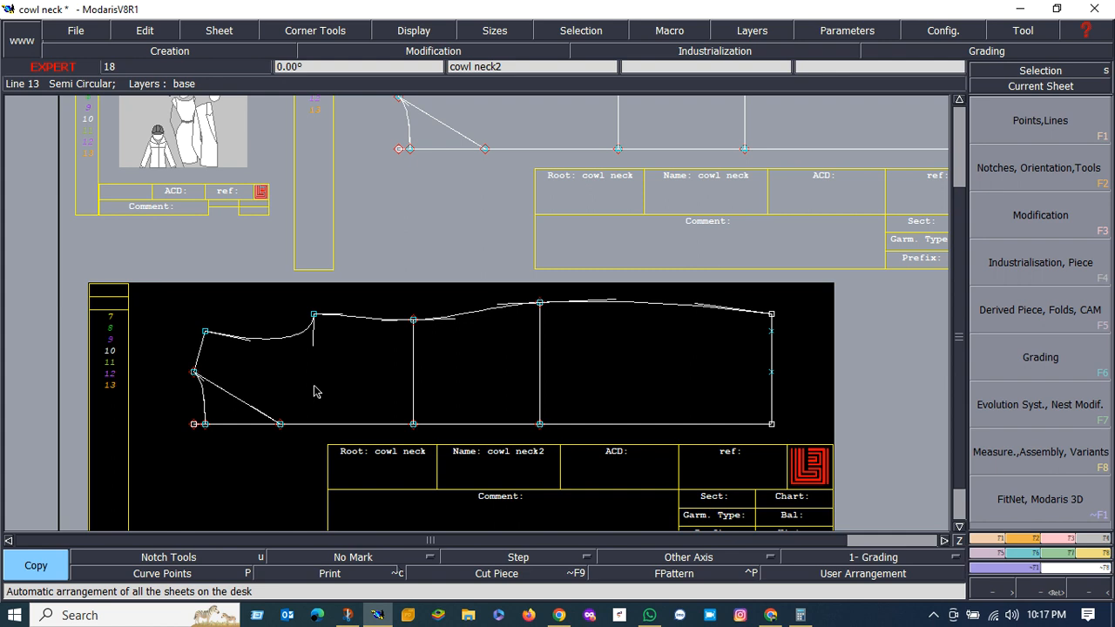
Delete the round neck curve between the neck point and the centre front on the copied sheet.
scroll(315, 392, "up", 4)
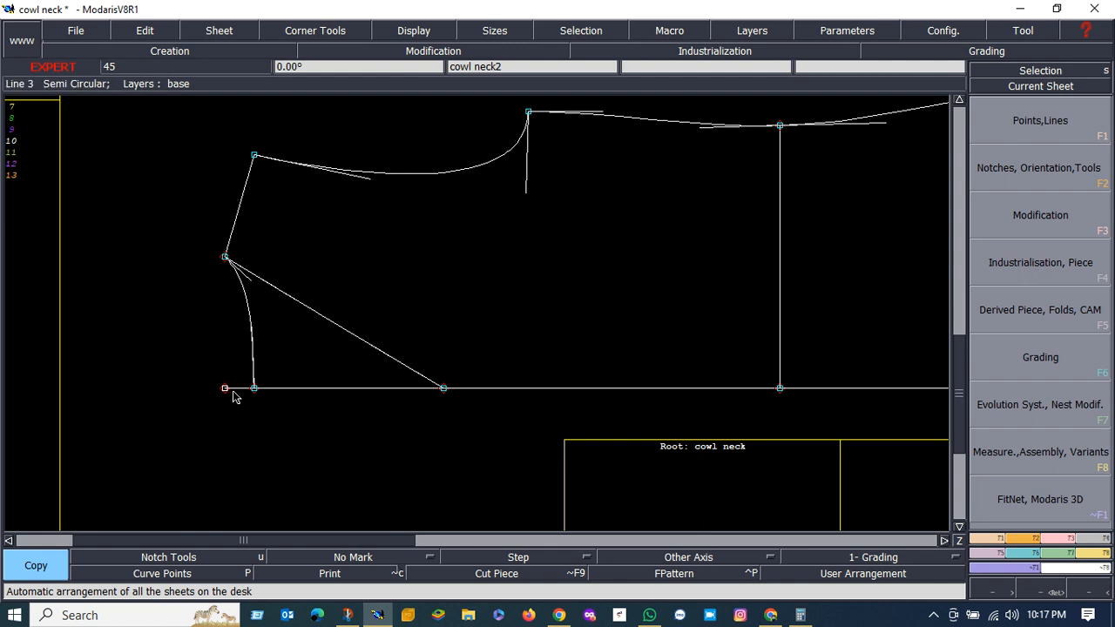
key("Delete")
left_click(250, 323)
scroll(225, 381, "down", 3)
scroll(315, 362, "down", 3)
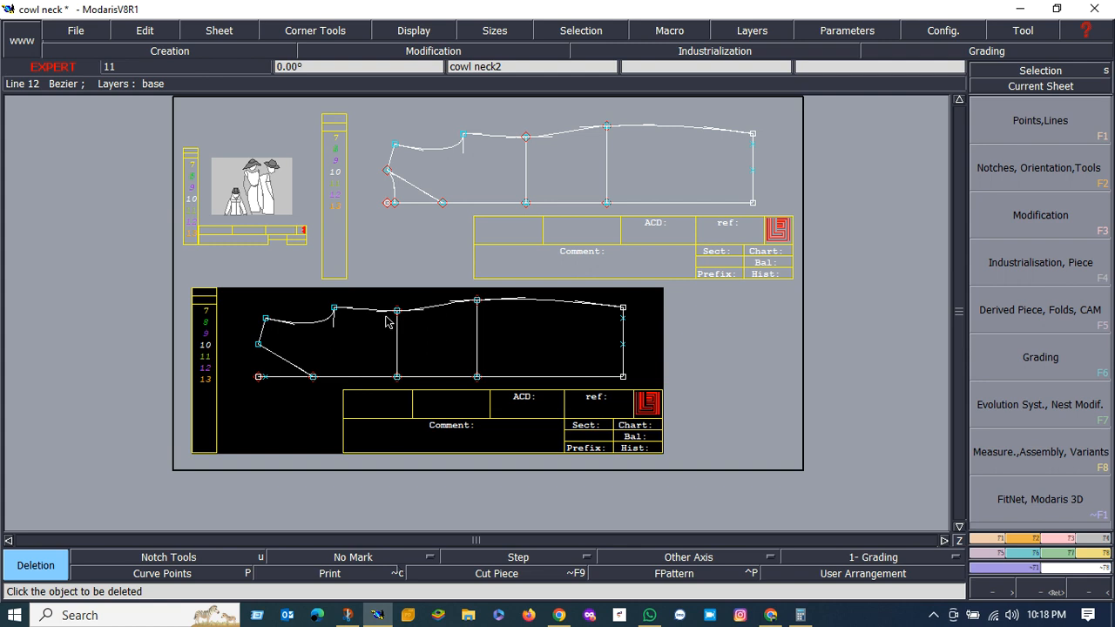
On the original sheet, delete the slanted neckline line and its leftover point on the centre front.
scroll(311, 325, "up", 5)
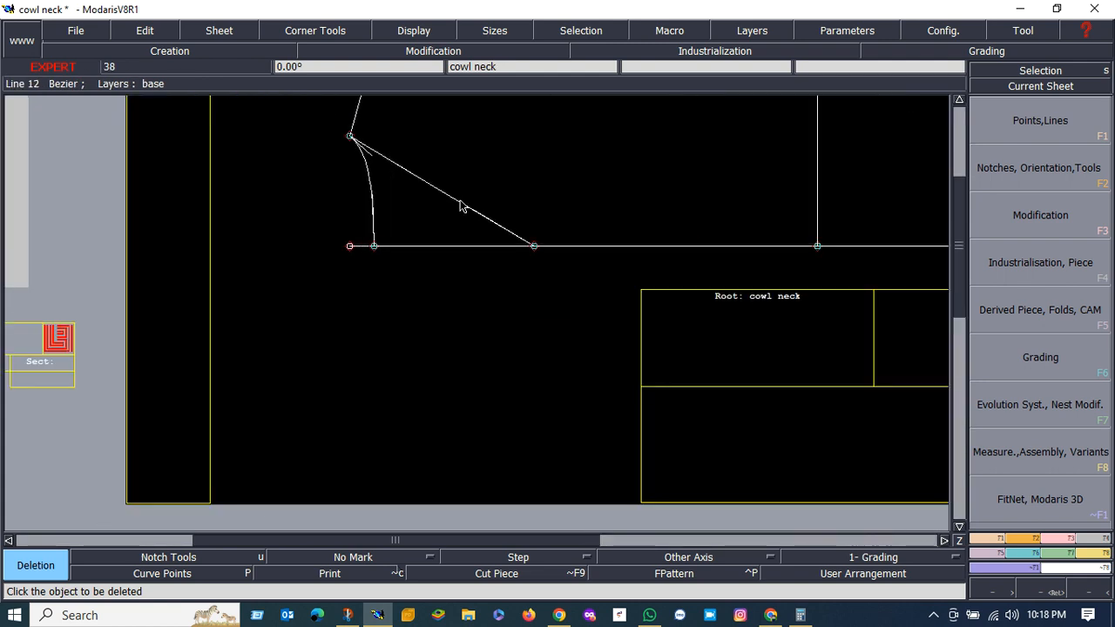
left_click(460, 205)
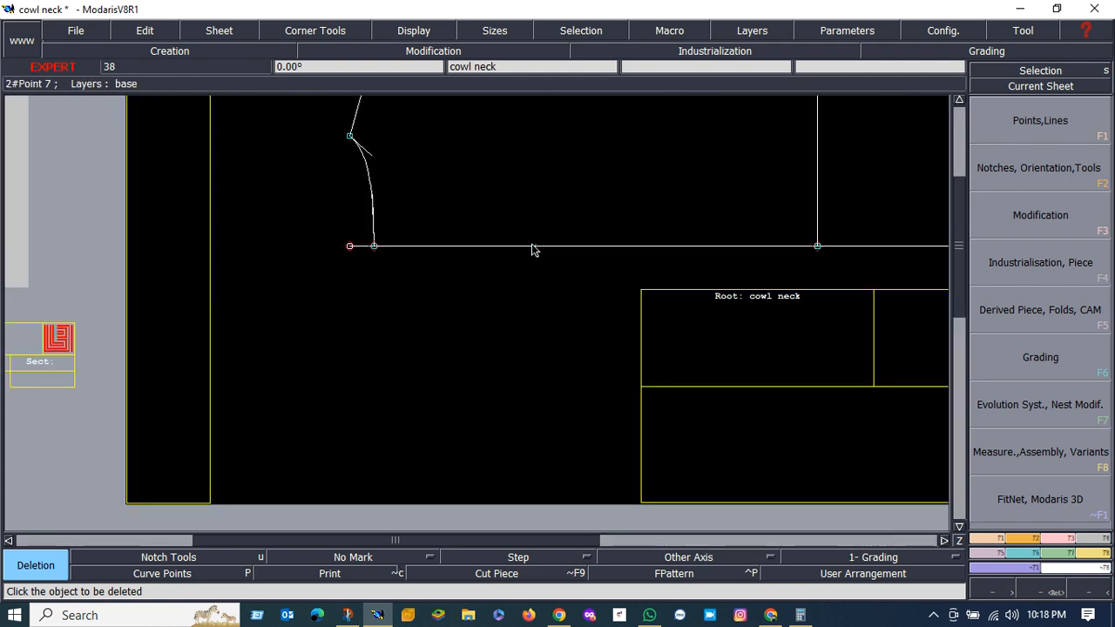
scroll(381, 252, "down", 4)
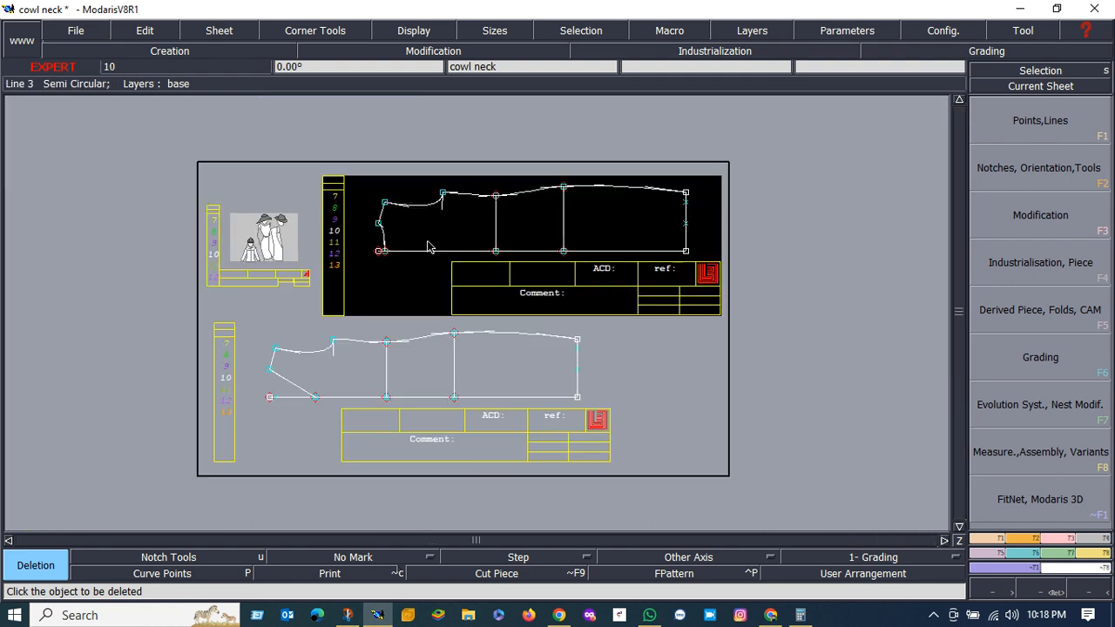
Delete the leftover round-neck point on the centre front line of the copied sheet.
scroll(271, 418, "up", 4)
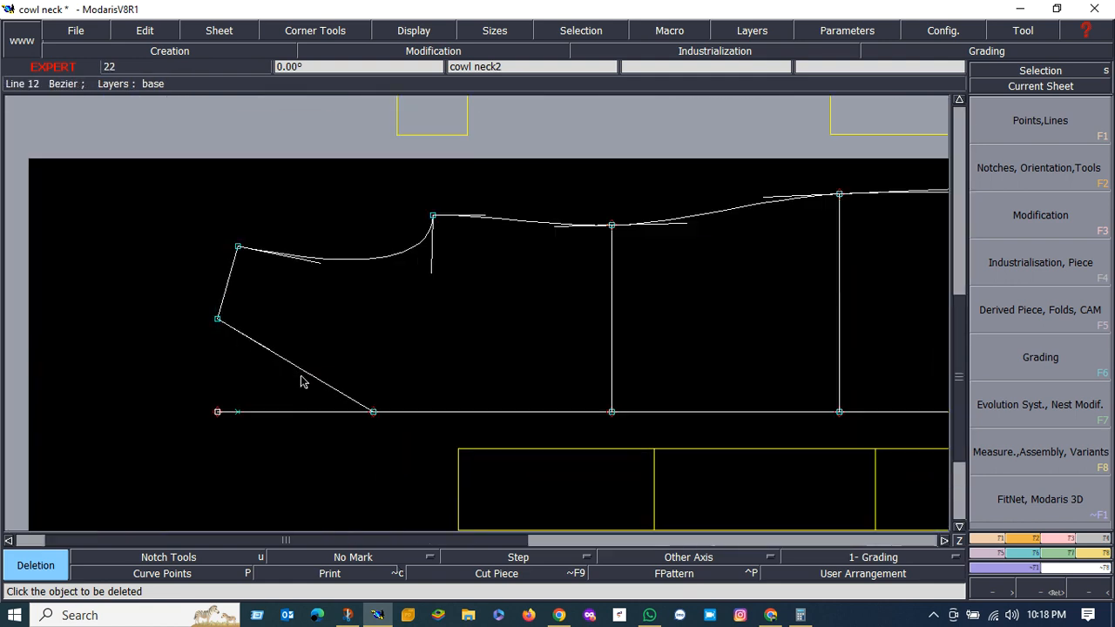
scroll(299, 392, "up", 2)
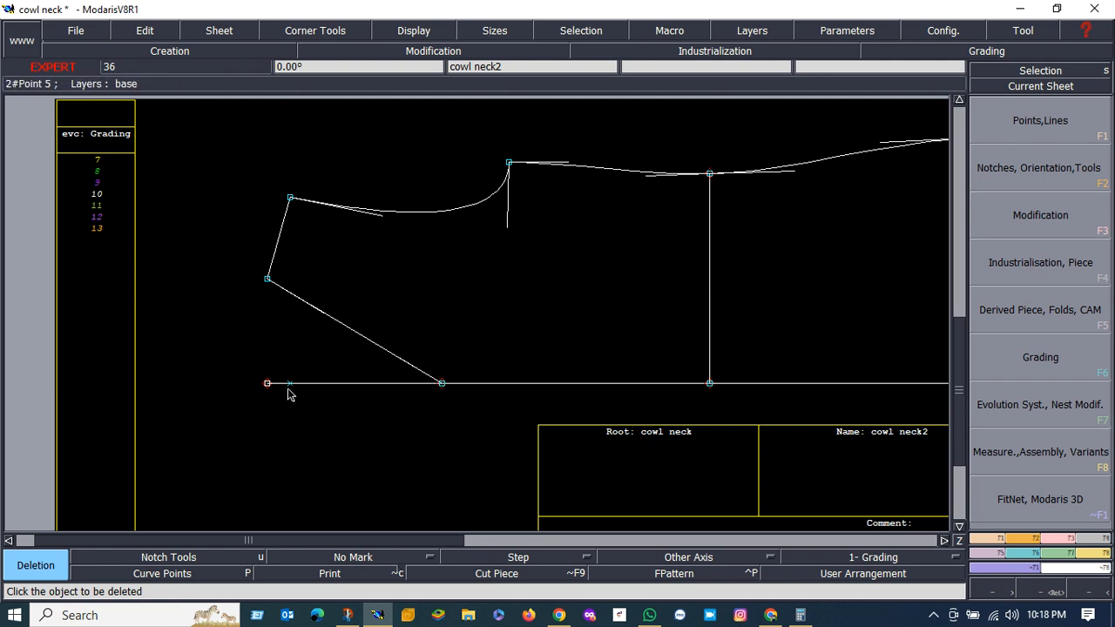
scroll(291, 392, "up", 2)
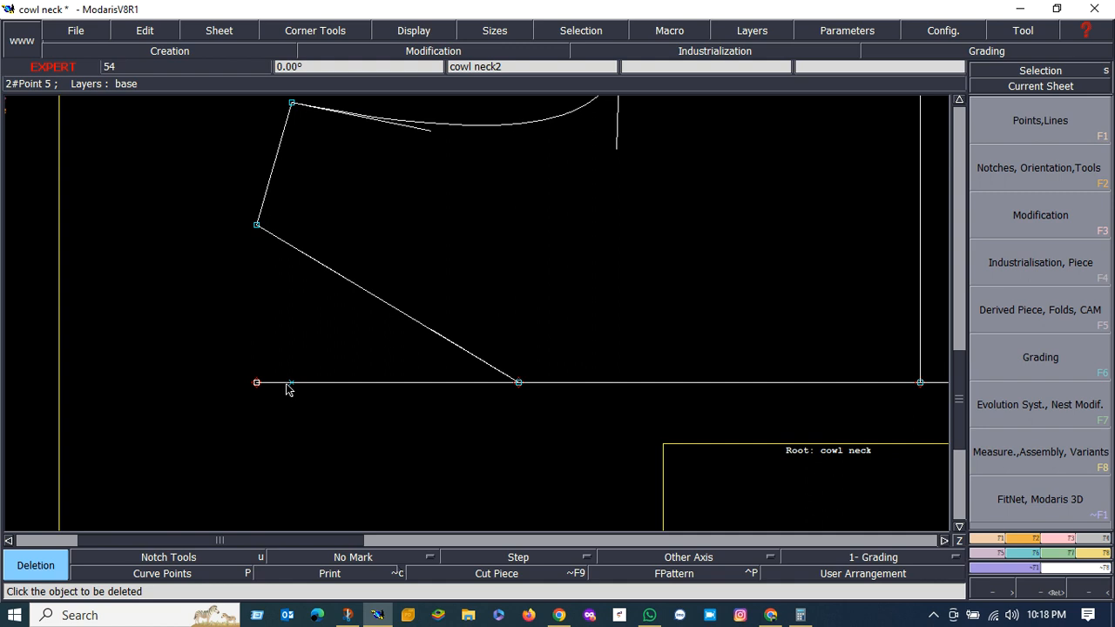
scroll(297, 389, "up", 2)
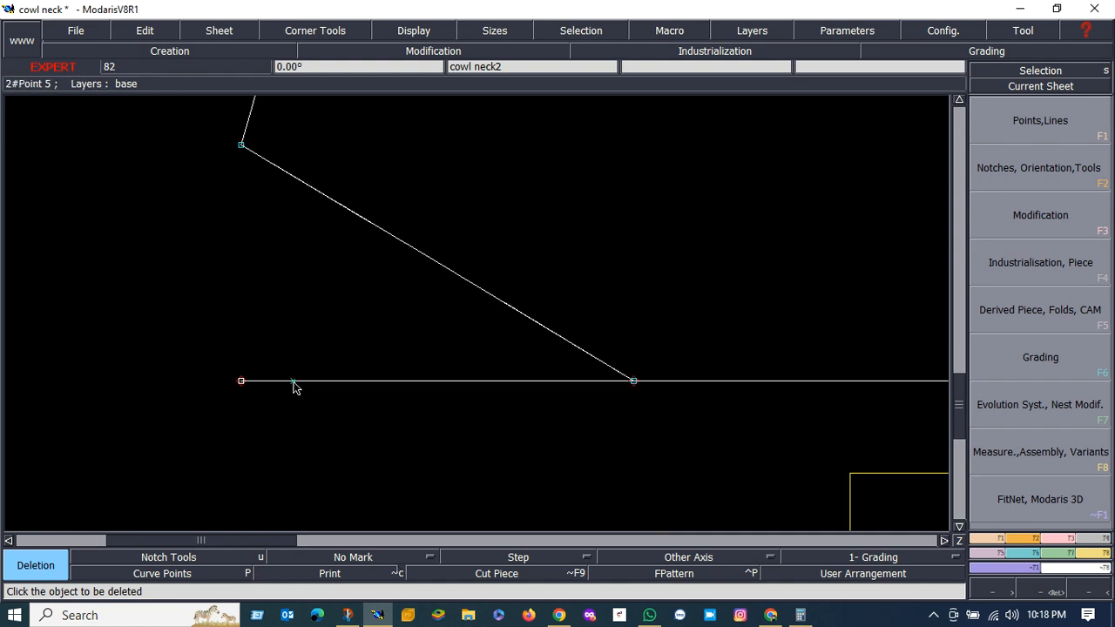
scroll(498, 413, "down", 3)
scroll(542, 404, "up", 2)
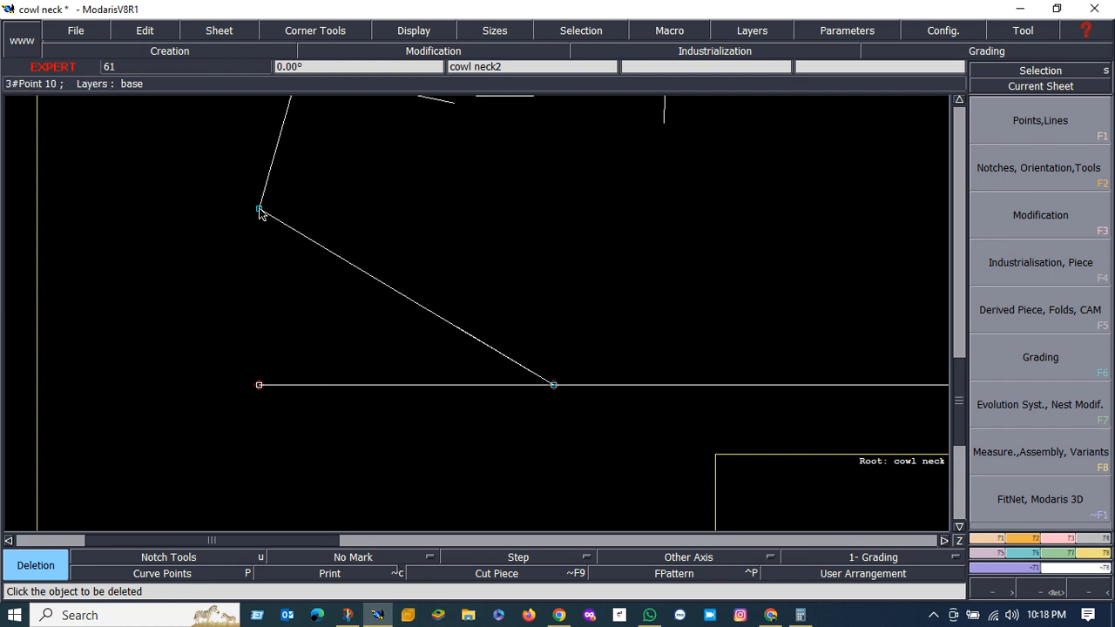
Examine the slanted neckline from the neck point down to the centre front on the copied sheet.
scroll(258, 228, "down", 2)
scroll(261, 228, "up", 3)
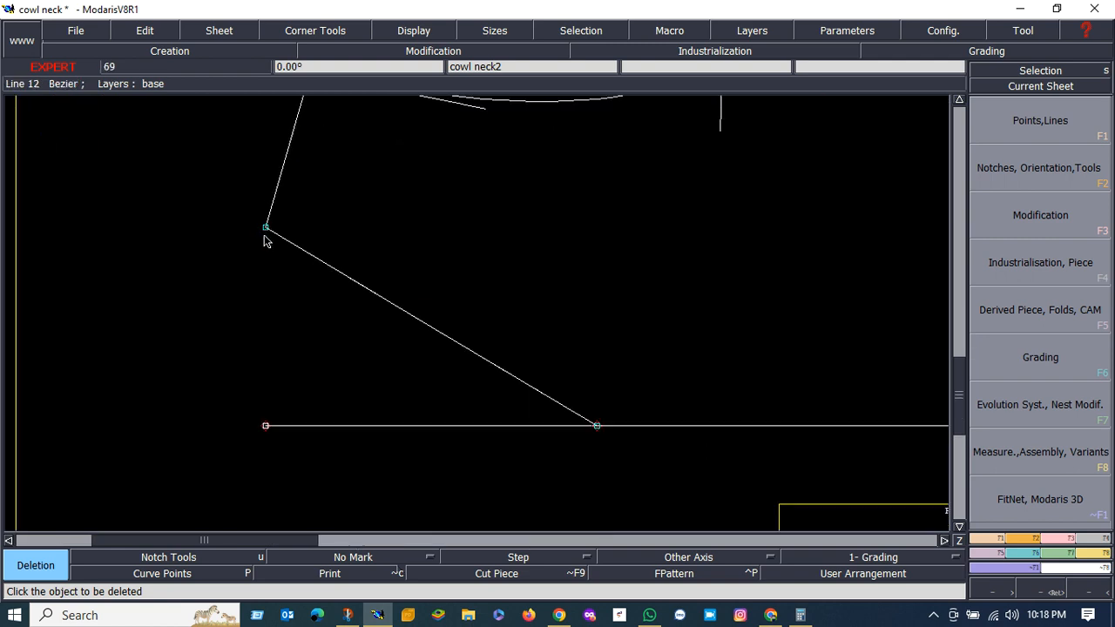
scroll(254, 242, "down", 2)
scroll(253, 233, "up", 3)
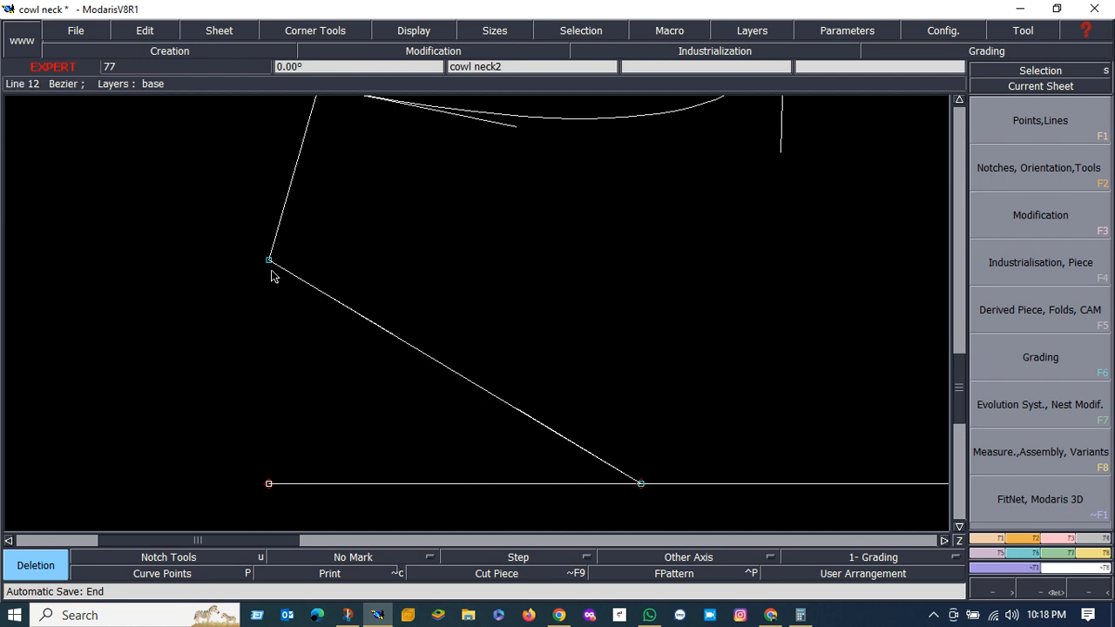
scroll(270, 279, "down", 2)
scroll(266, 292, "up", 1)
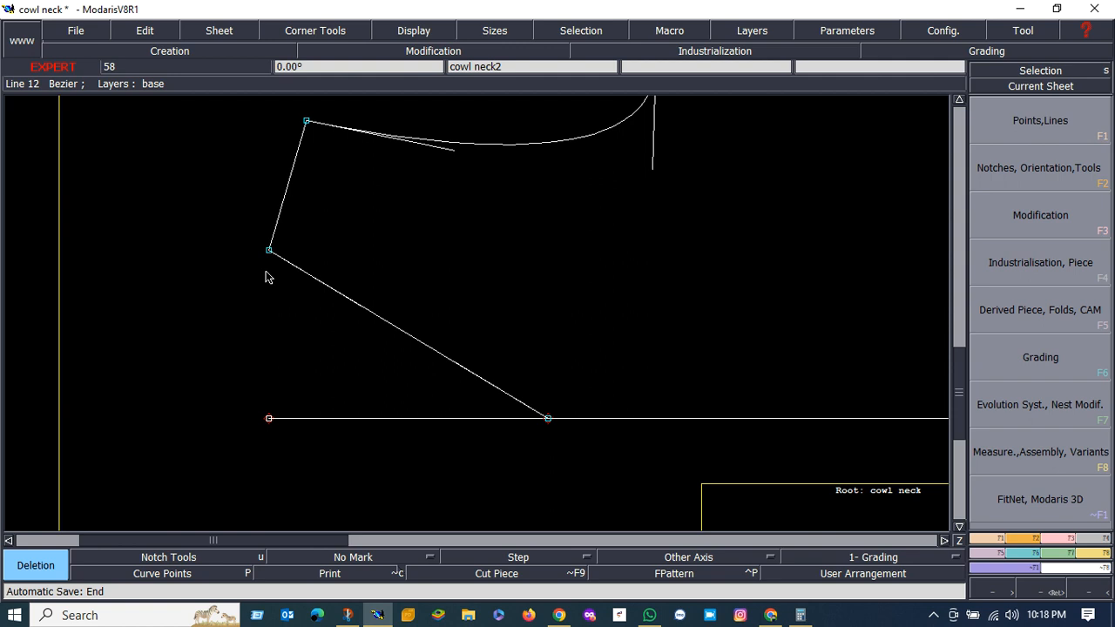
scroll(269, 262, "down", 1)
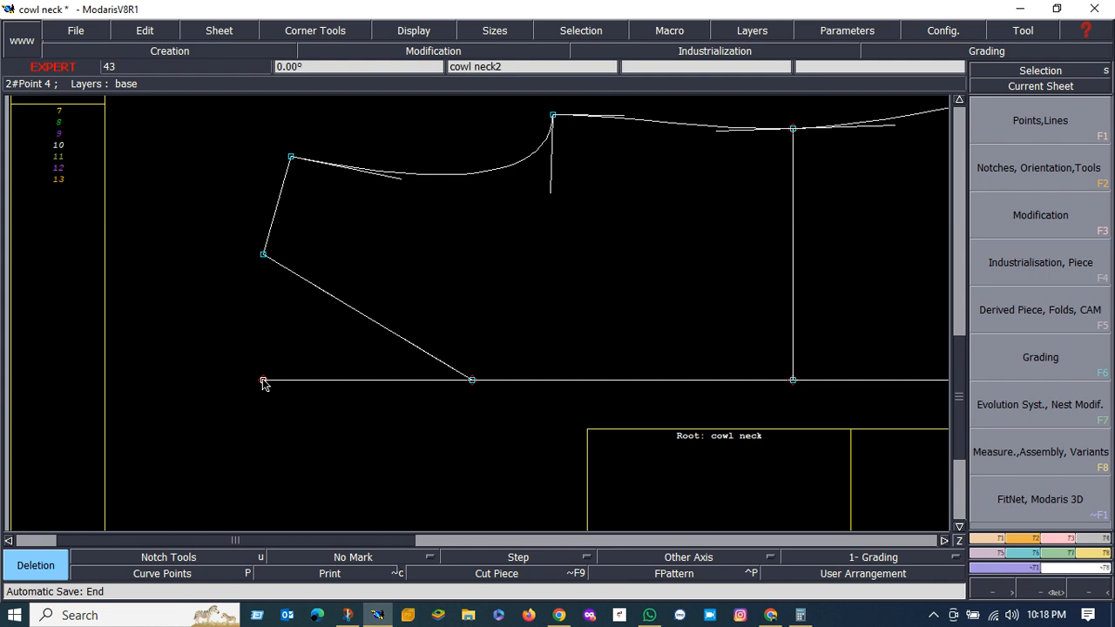
scroll(264, 384, "up", 1)
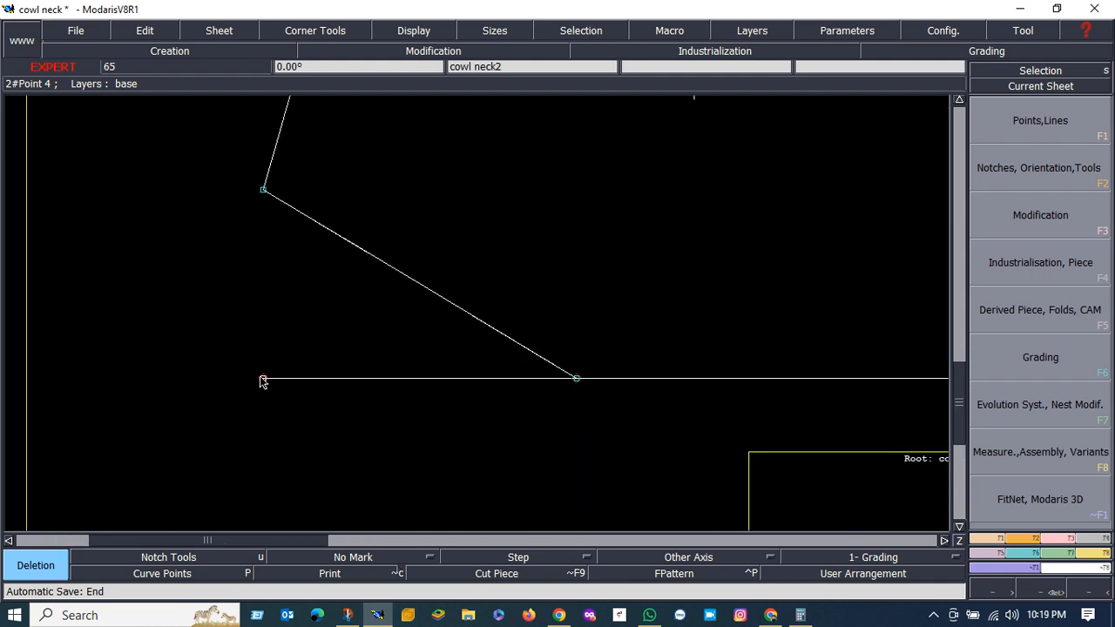
Measure the centre front length from its neck-level end point to the lower end of the slanted neckline.
key("ctrl+m")
left_click(263, 380)
left_click(576, 379)
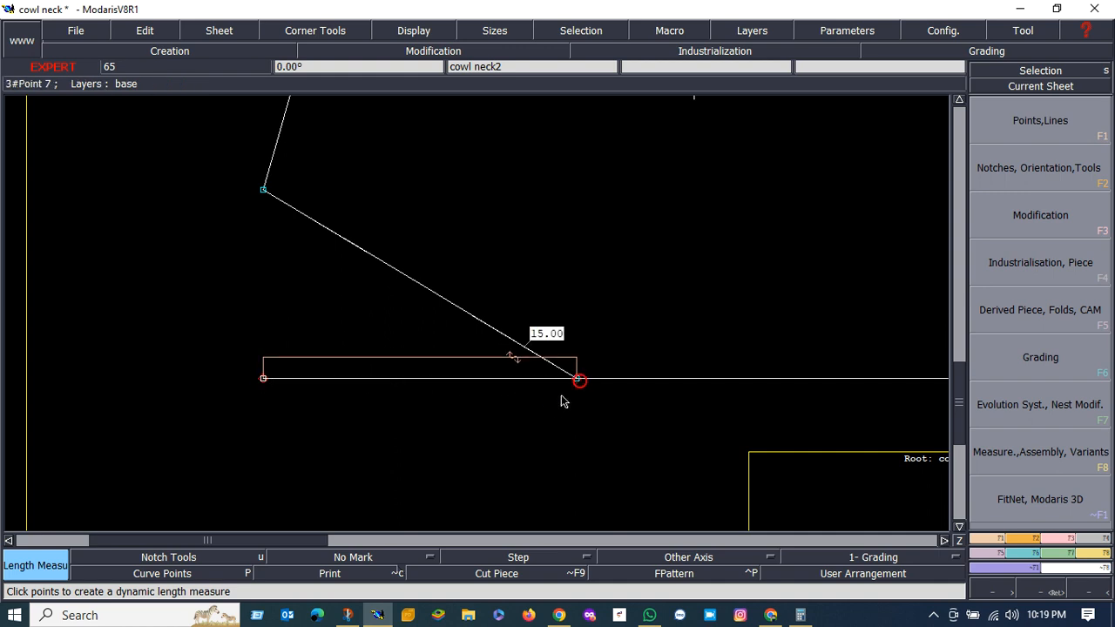
scroll(541, 369, "up", 2)
scroll(529, 339, "down", 1)
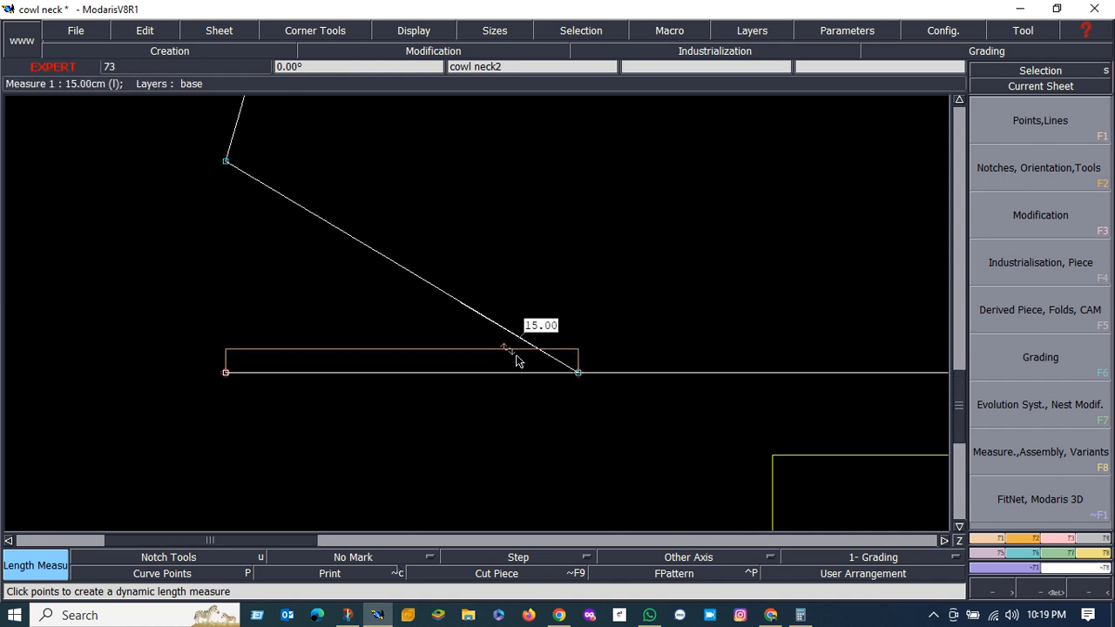
scroll(528, 366, "up", 1)
scroll(514, 361, "down", 1)
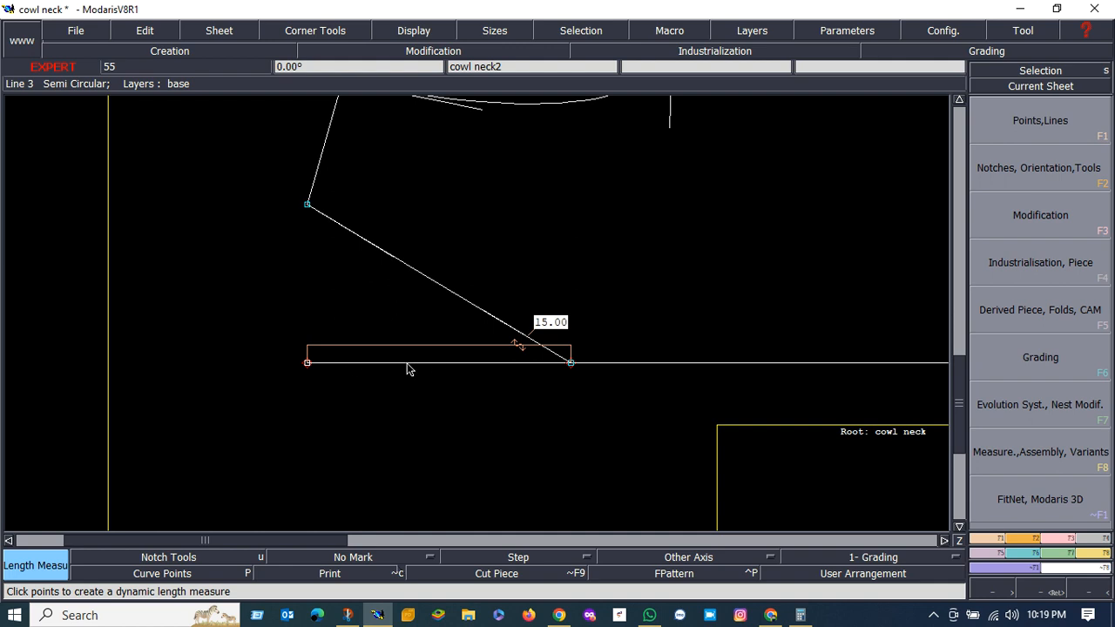
scroll(405, 365, "down", 1)
scroll(423, 341, "up", 1)
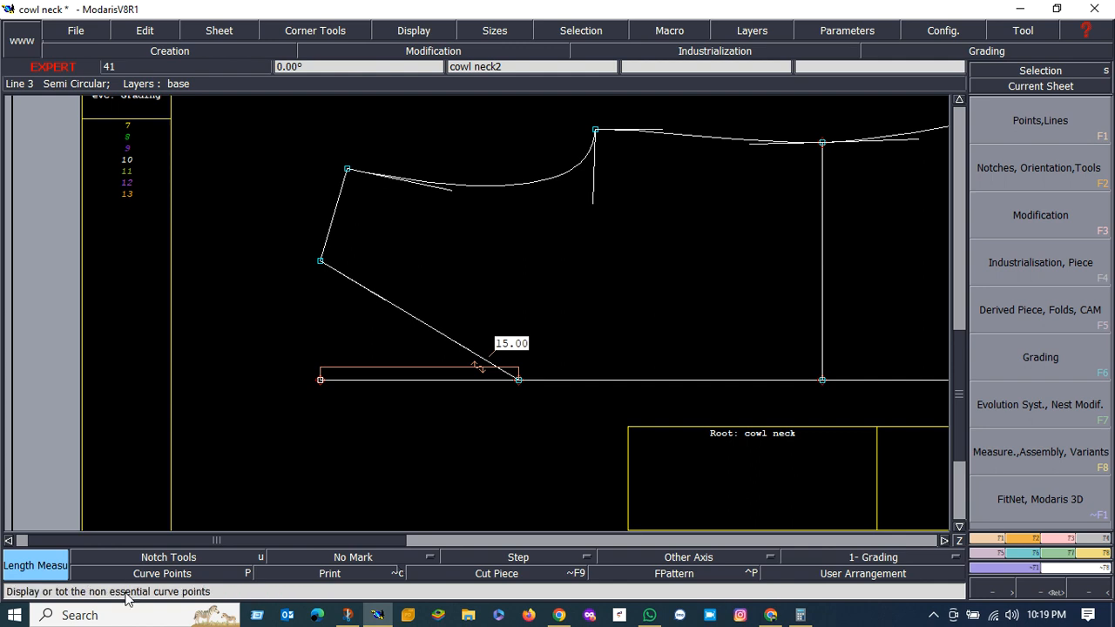
Search for the Windows Calculator and open it over the pattern.
left_click(14, 617)
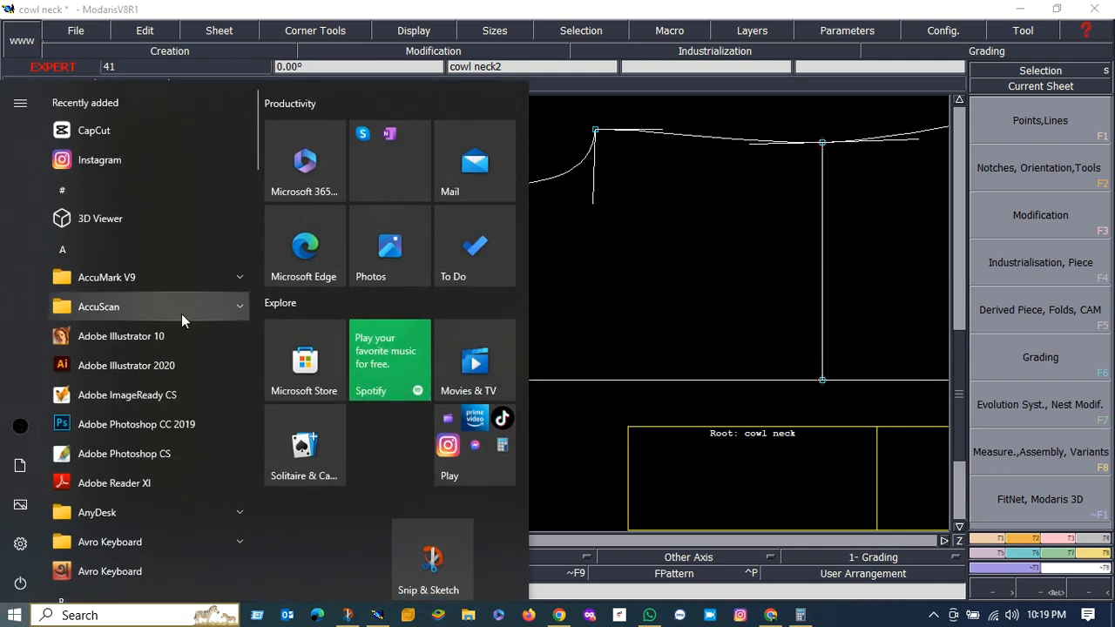
type("cal")
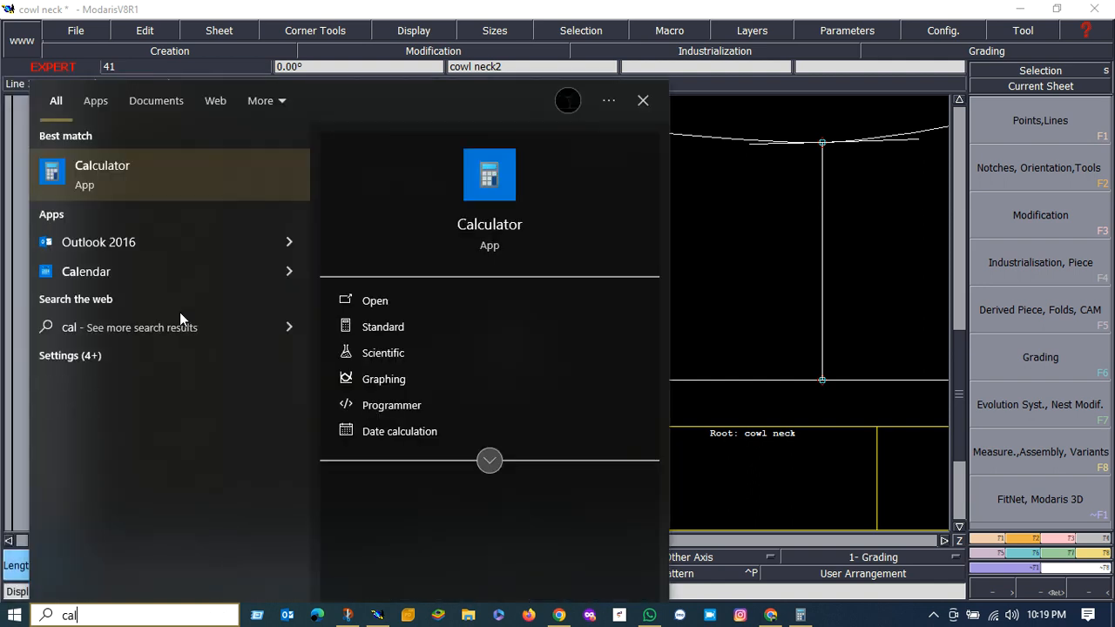
left_click(110, 174)
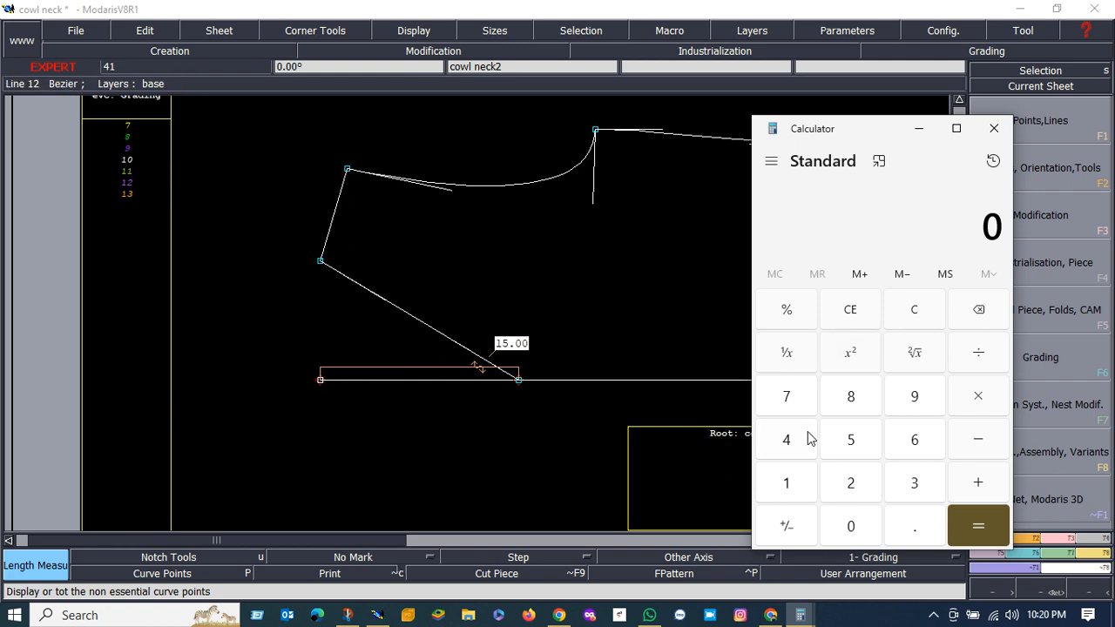
left_click(789, 484)
left_click(859, 439)
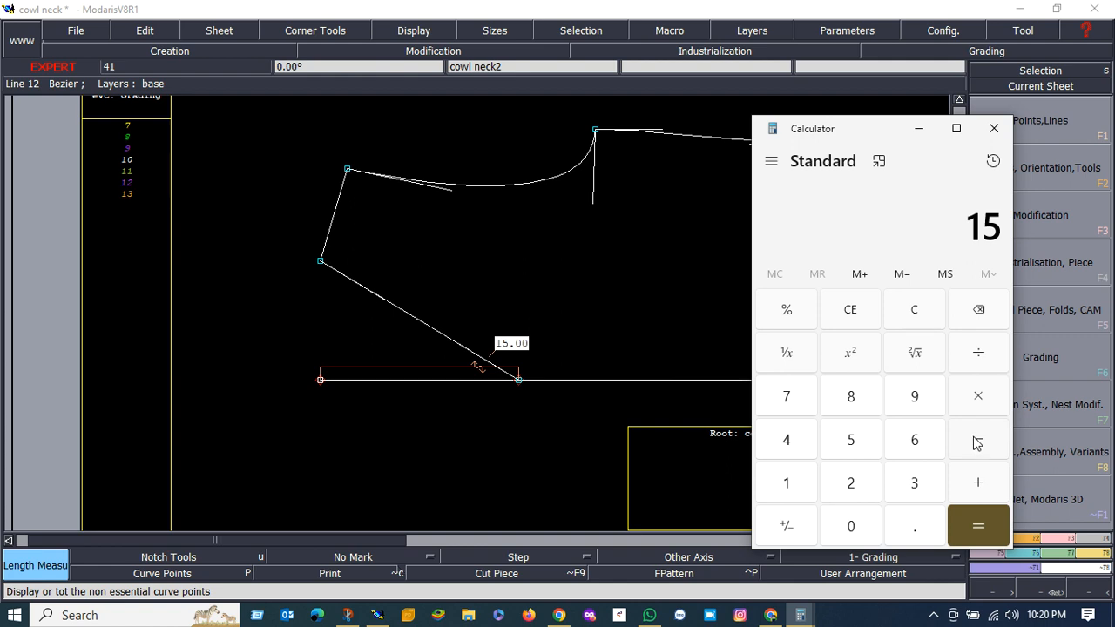
left_click(977, 396)
left_click(788, 486)
left_click(916, 528)
left_click(791, 404)
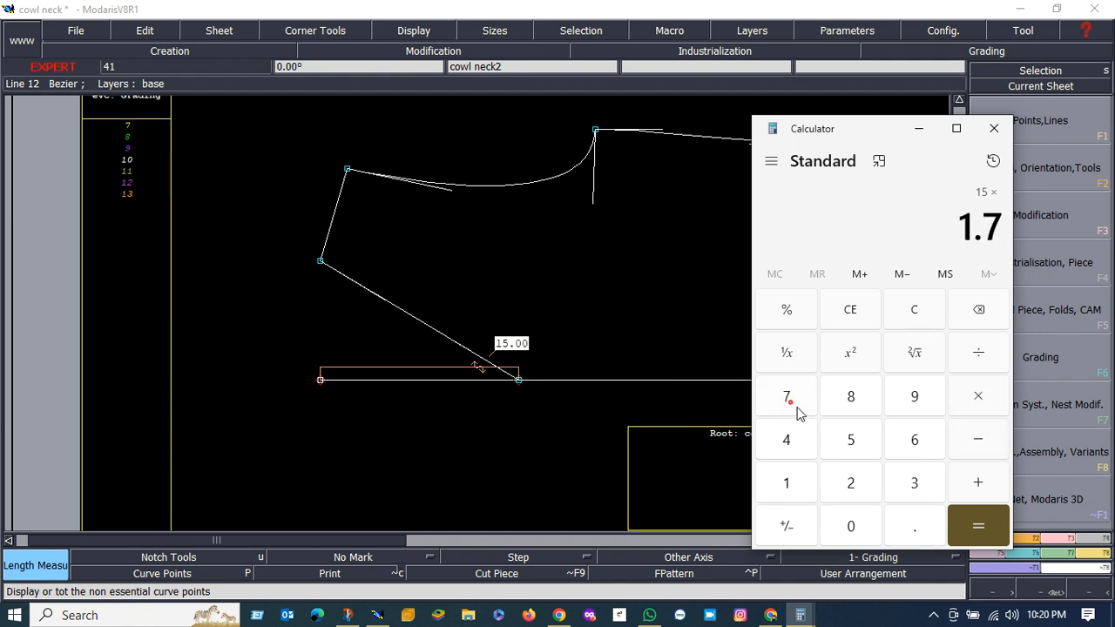
left_click(849, 441)
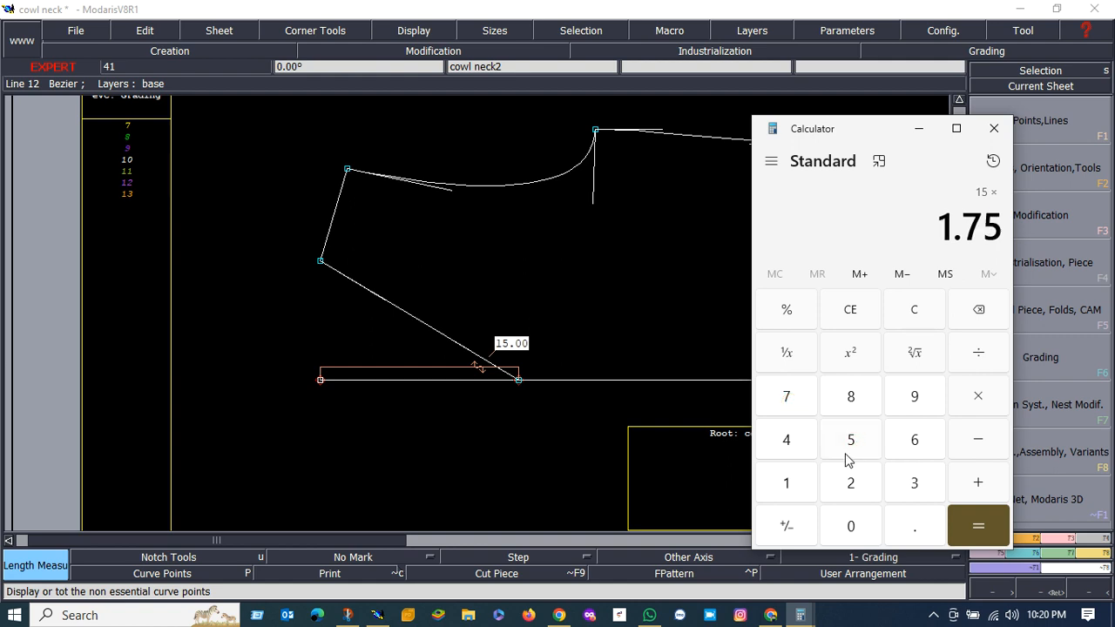
left_click(981, 526)
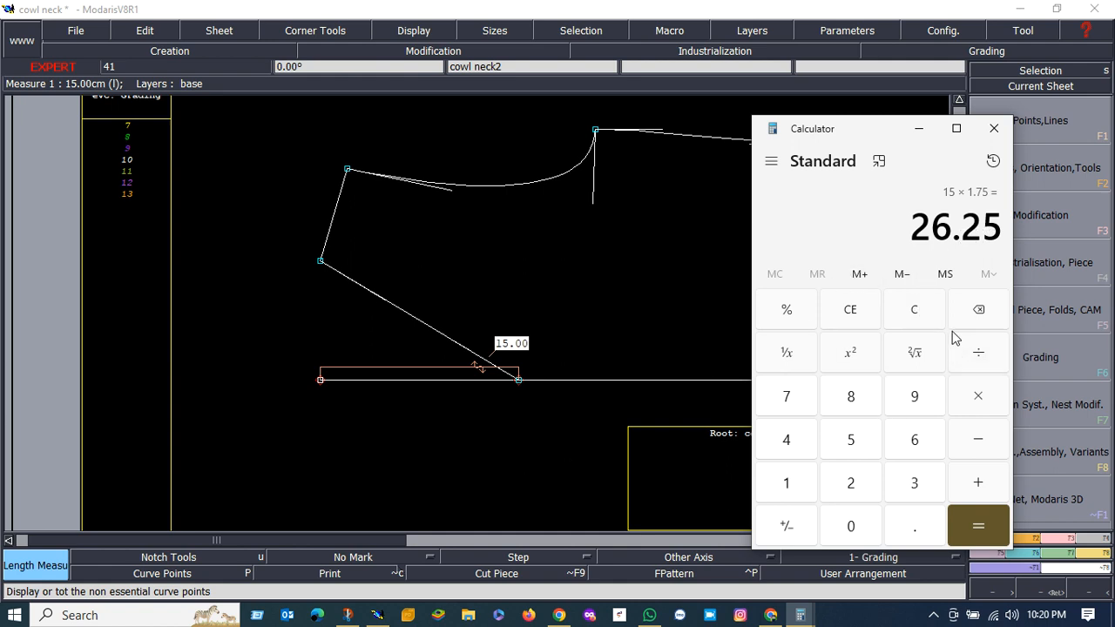
left_click(916, 314)
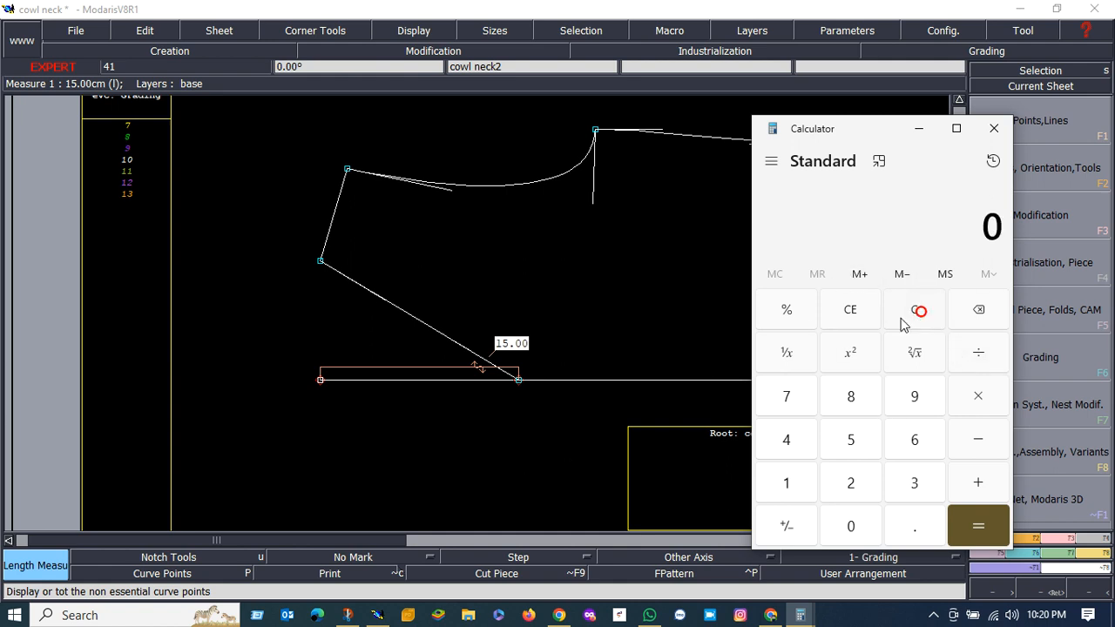
Calculate 15 − 1.75, and return to the Modaris pattern at the slanted neckline's lower end point.
left_click(787, 488)
left_click(854, 440)
left_click(978, 440)
left_click(787, 485)
left_click(916, 528)
left_click(795, 408)
left_click(855, 448)
left_click(988, 527)
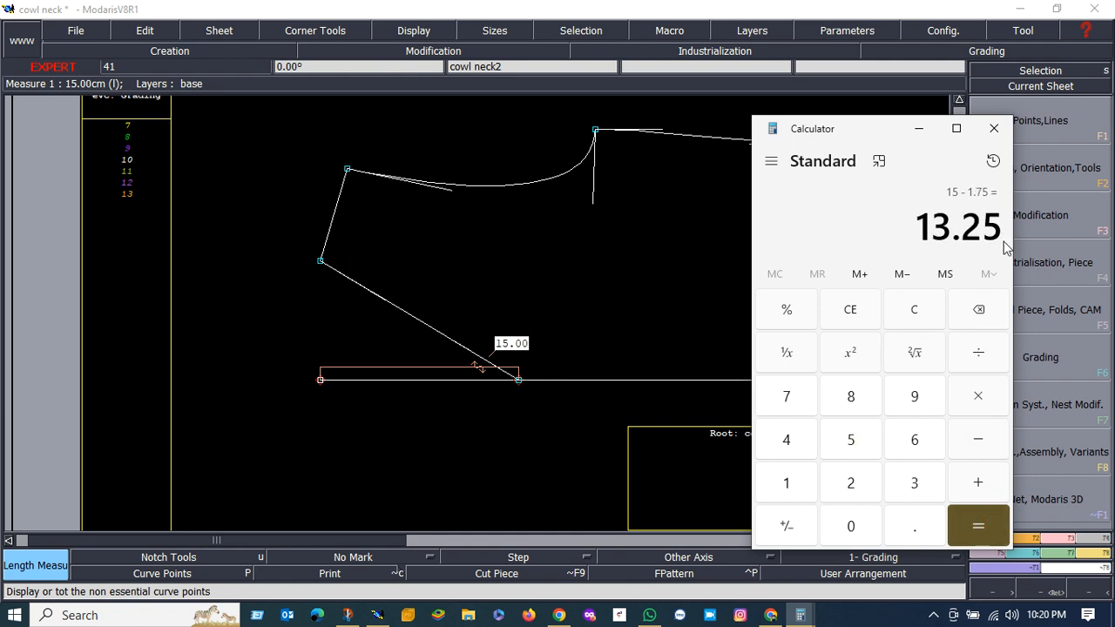
scroll(491, 400, "up", 1)
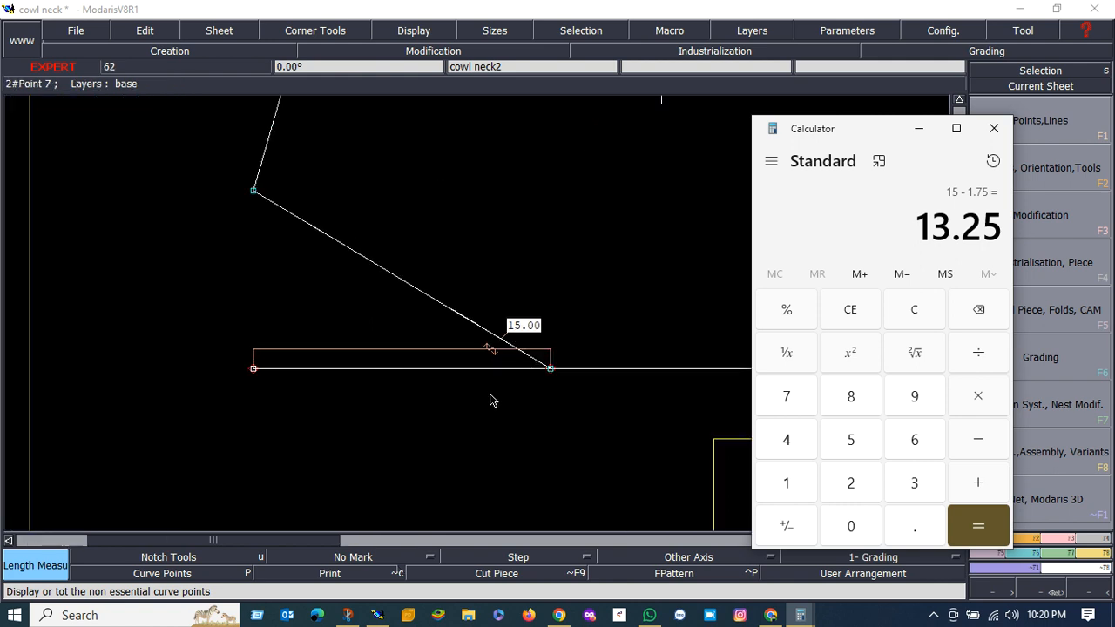
left_click(550, 371)
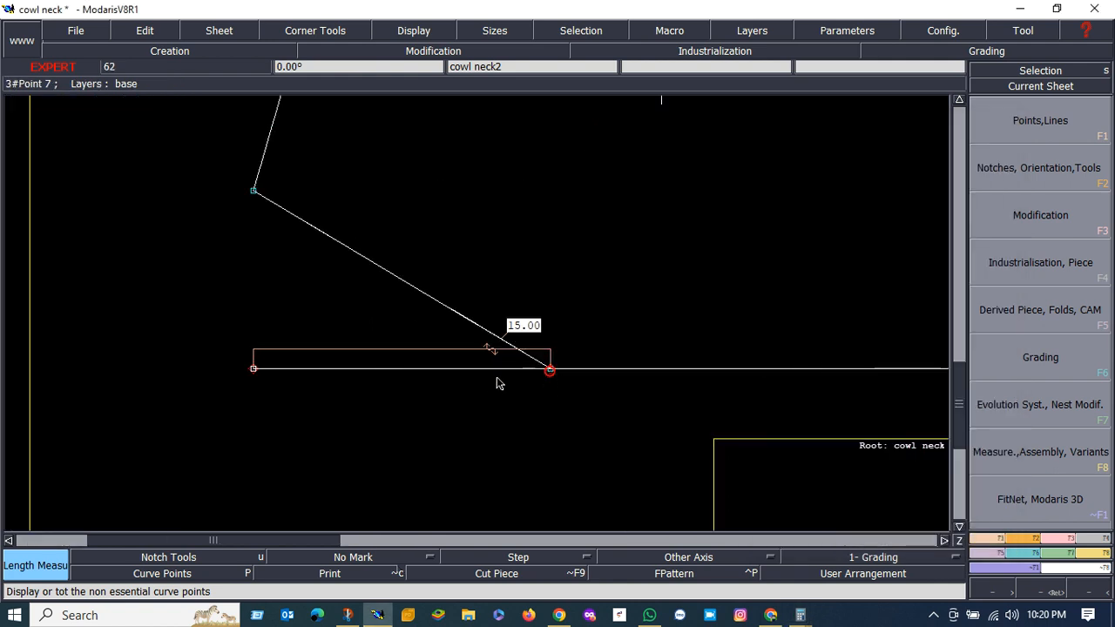
Undo the last length measurement and create a developed point 13.25 cm along the centre front from the slanted neckline's lower end.
left_click(345, 383)
key("ctrl+z")
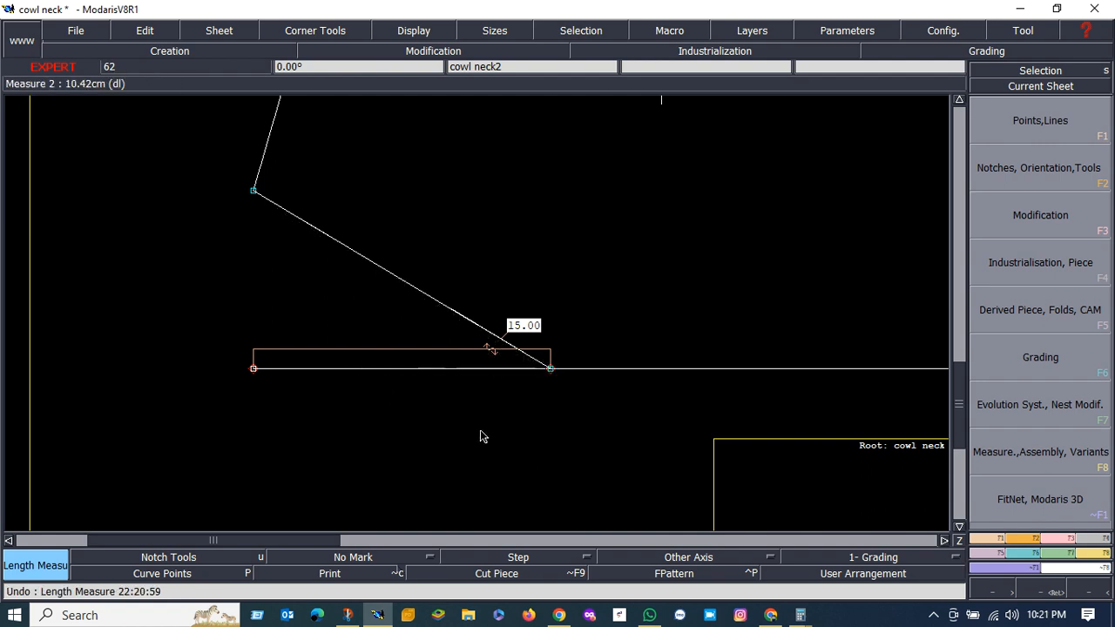
key("d")
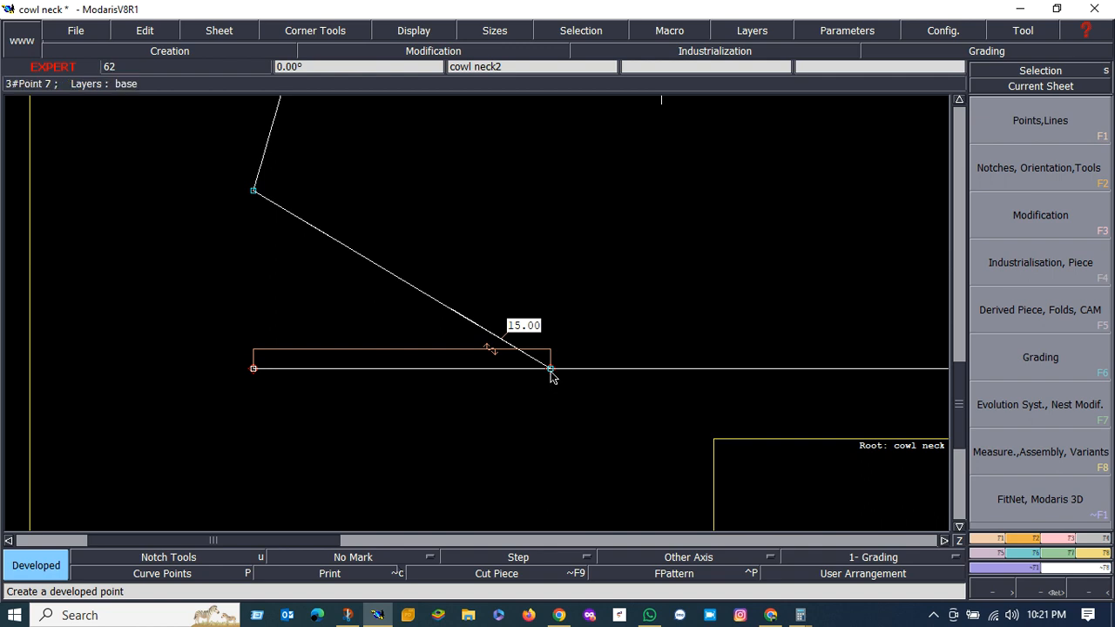
left_click(549, 370)
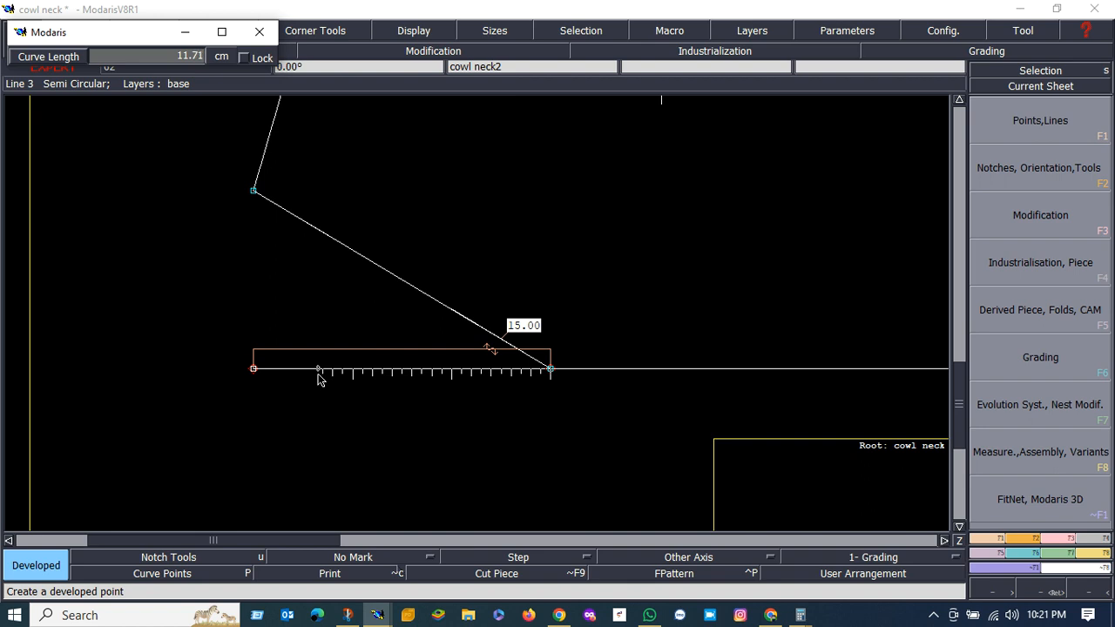
type("18.0013.25")
key("Return")
scroll(276, 386, "up", 2)
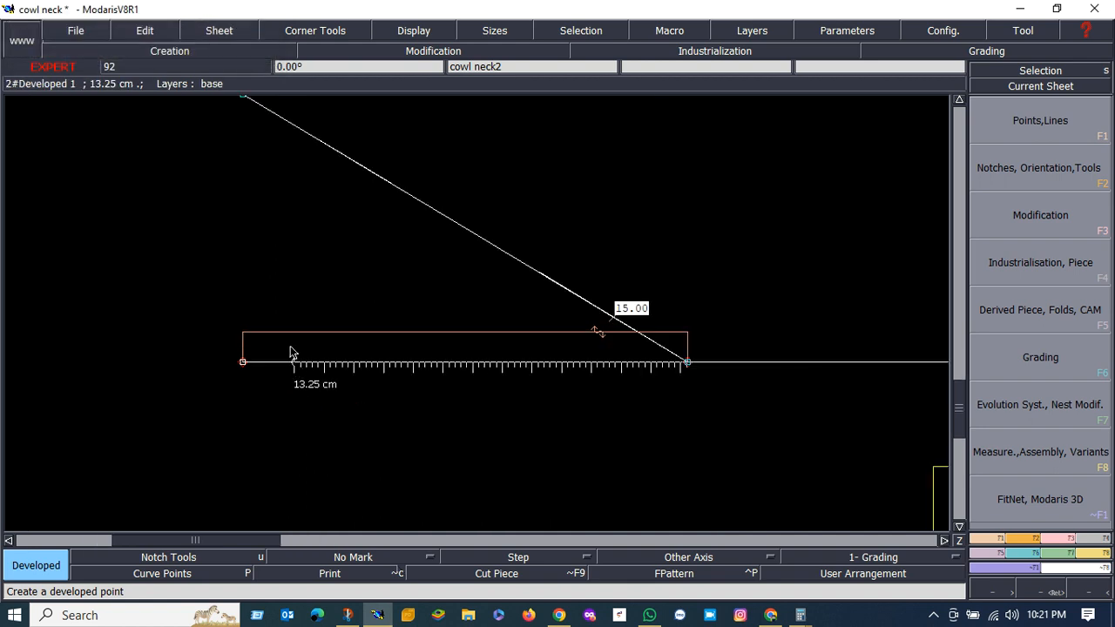
Draw a straight line about 13 cm long from the developed point up toward the shoulder.
scroll(294, 357, "up", 2)
scroll(292, 377, "down", 3)
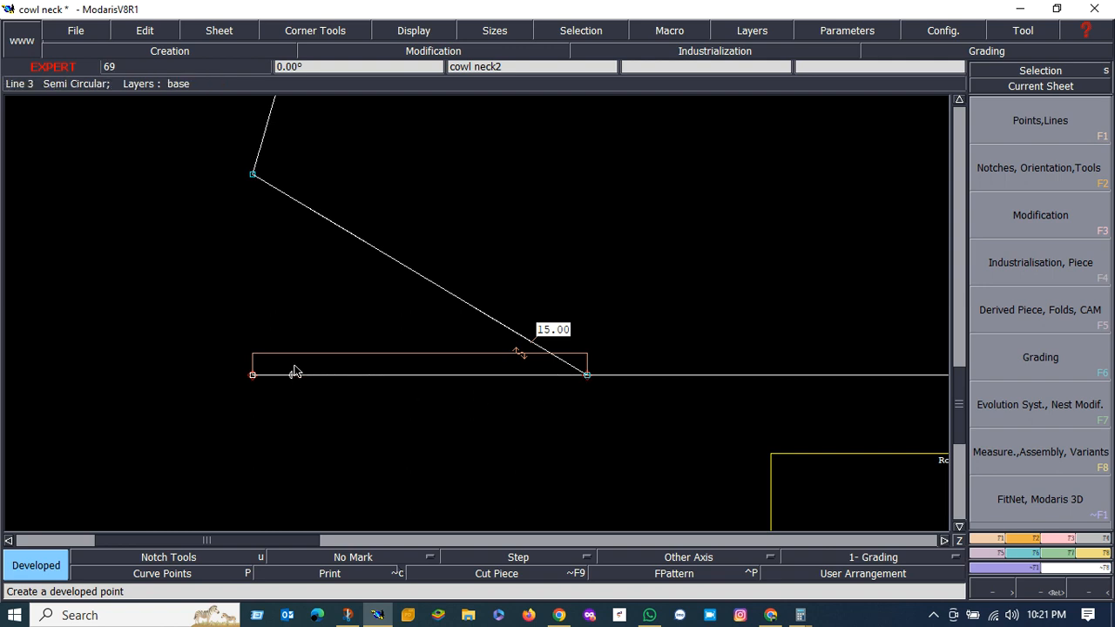
scroll(345, 419, "down", 1)
scroll(336, 396, "up", 1)
scroll(297, 401, "down", 1)
scroll(305, 365, "up", 2)
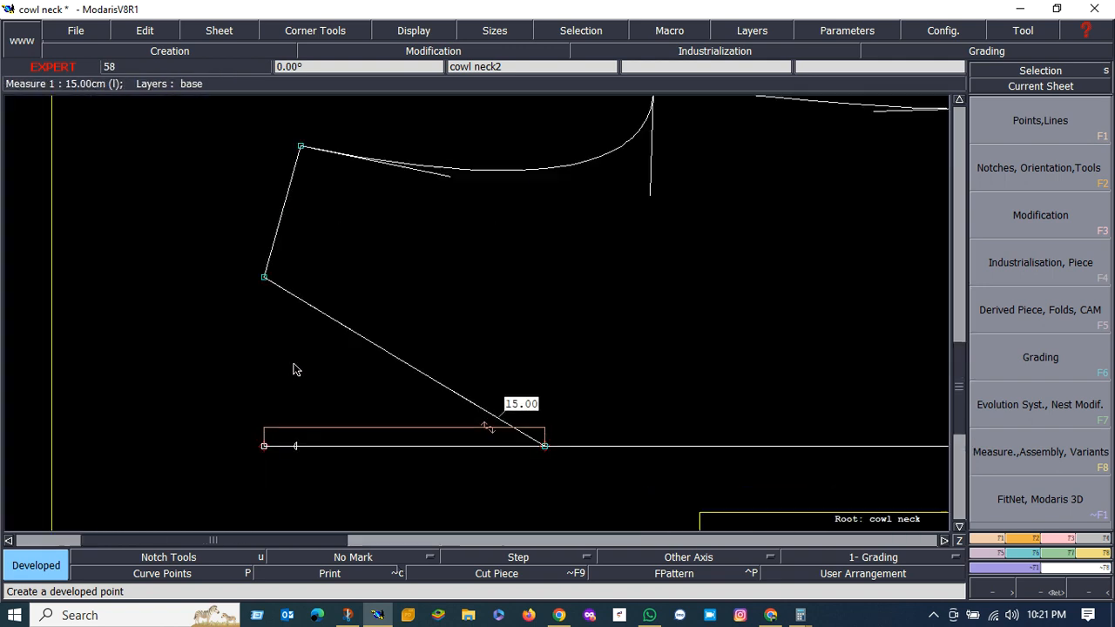
key("l")
left_click(295, 447)
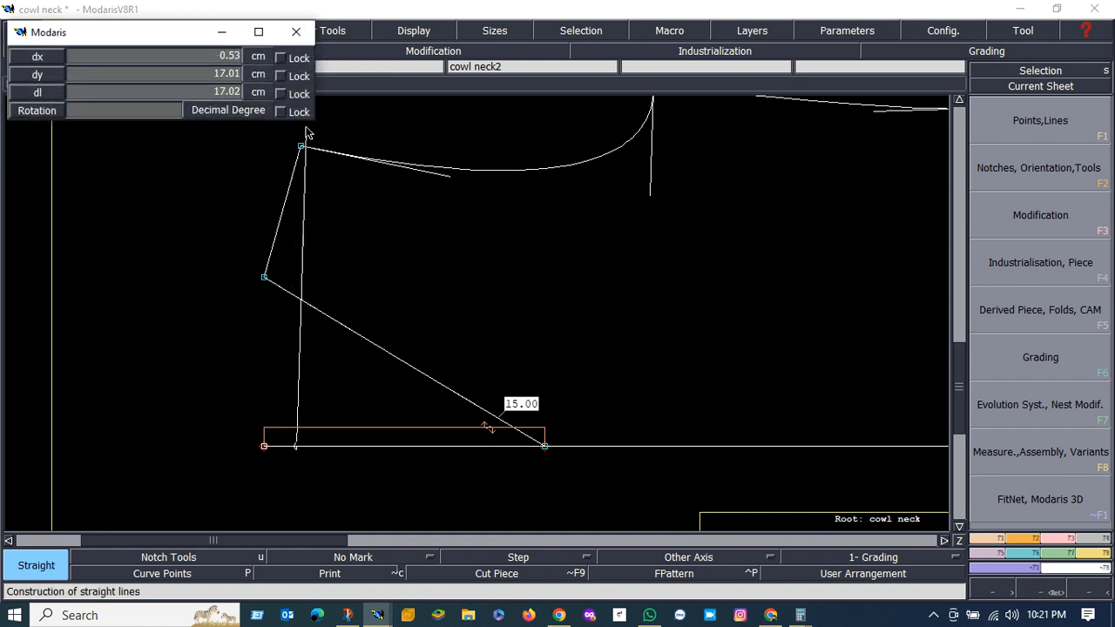
scroll(311, 358, "down", 1)
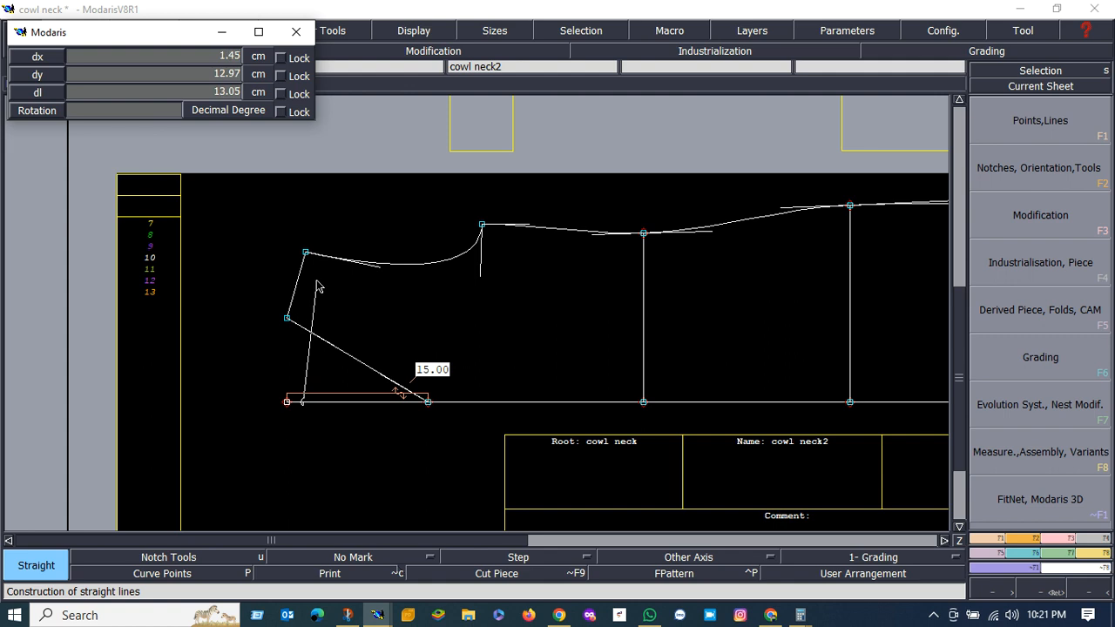
left_click(316, 279)
scroll(324, 336, "up", 1)
Align the upper end of the new line vertically with the developed point on the centre front.
key("2")
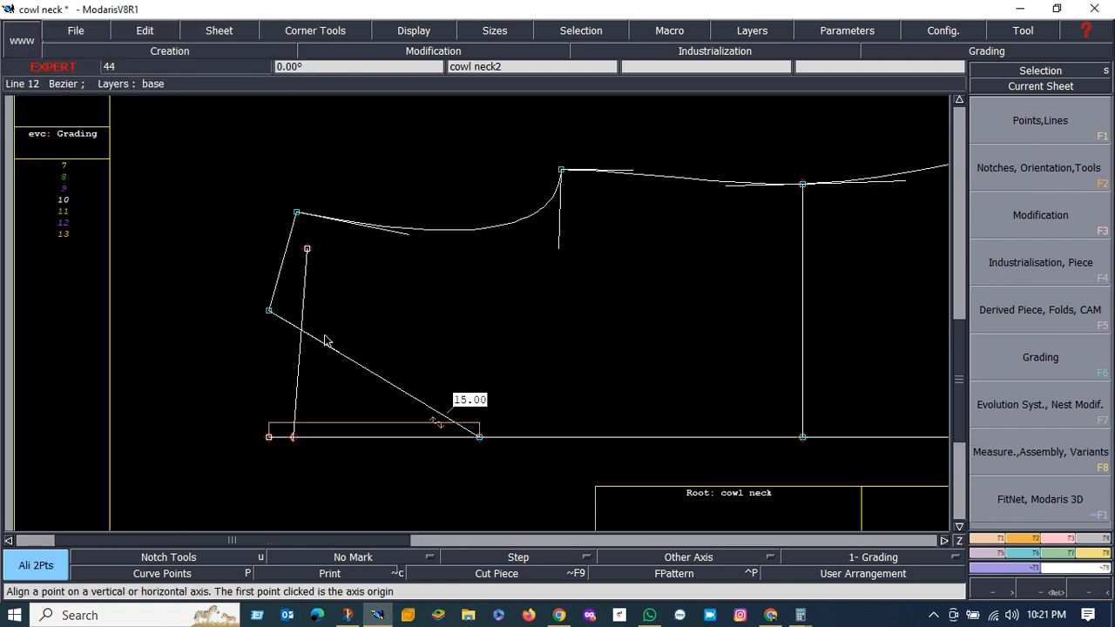
left_click(295, 439)
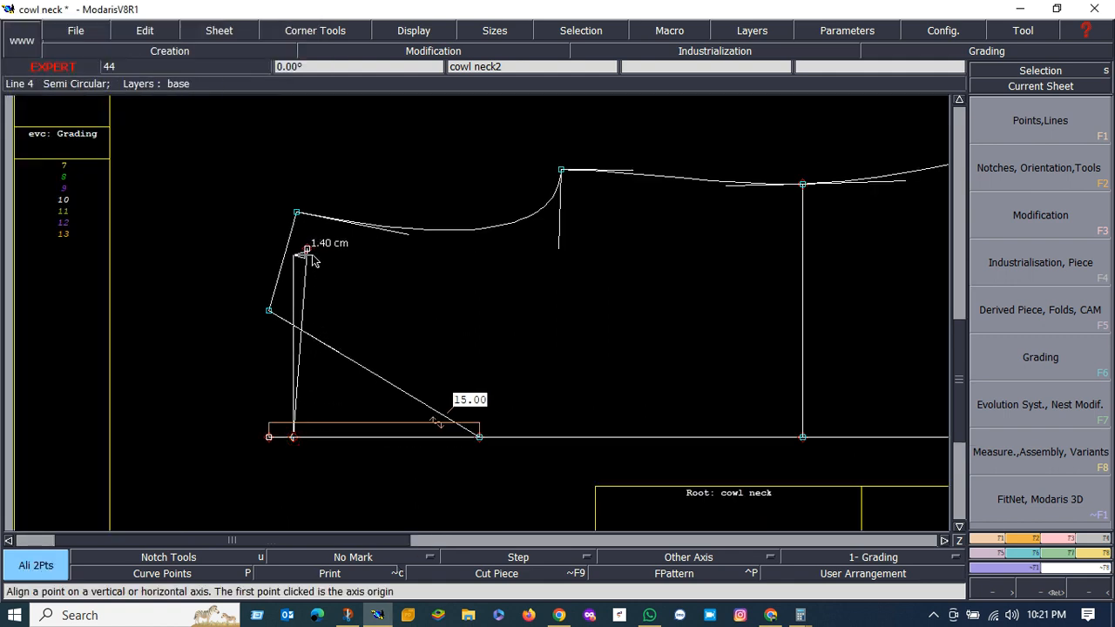
left_click(306, 250)
Pin the pattern points on the cowl neck2 sheet.
scroll(303, 207, "down", 1)
scroll(288, 205, "up", 1)
scroll(203, 224, "down", 1)
scroll(270, 201, "up", 2)
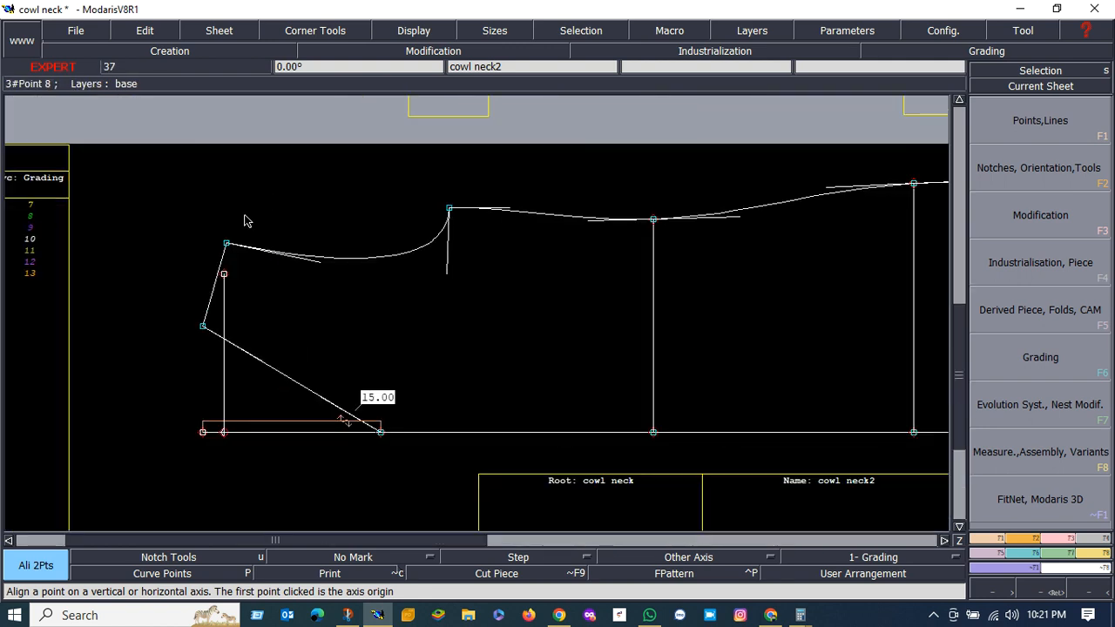
scroll(239, 257, "down", 2)
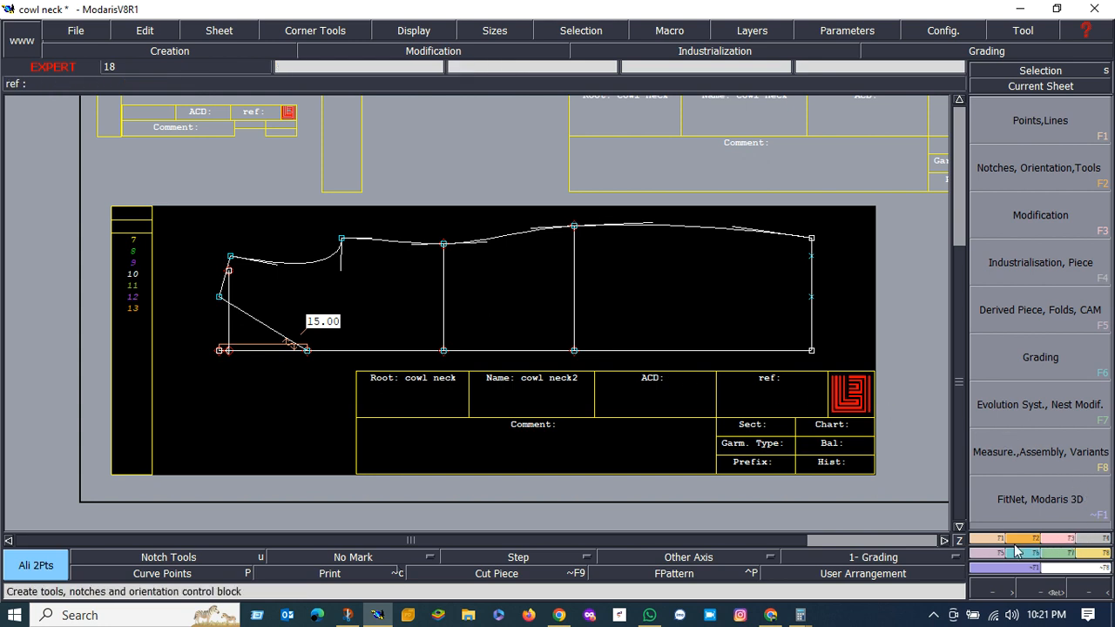
left_click(1058, 541)
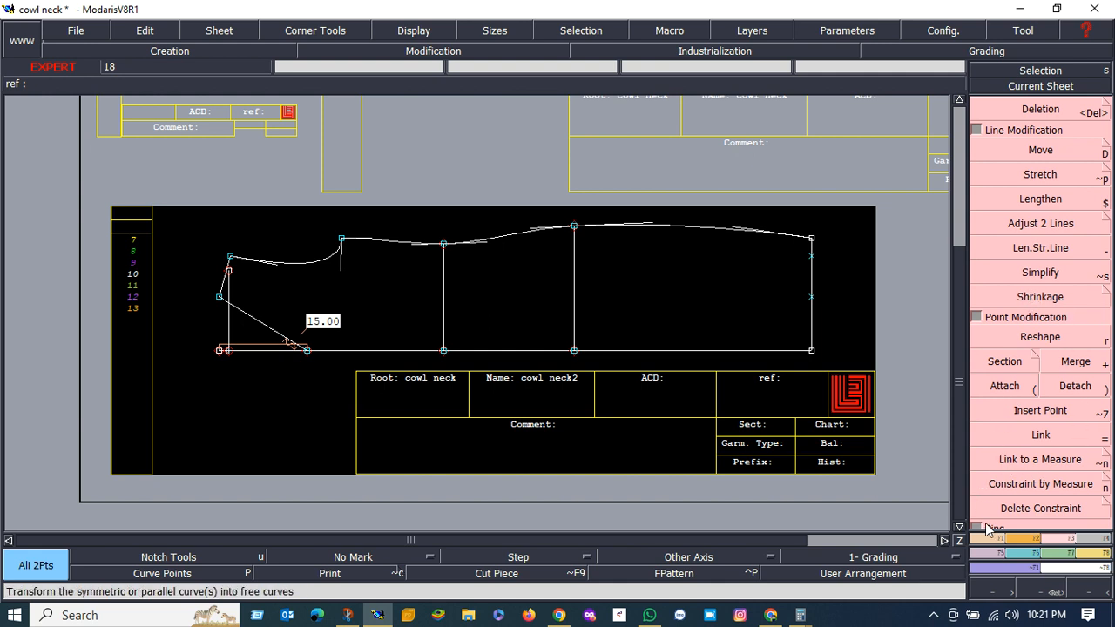
left_click(976, 319)
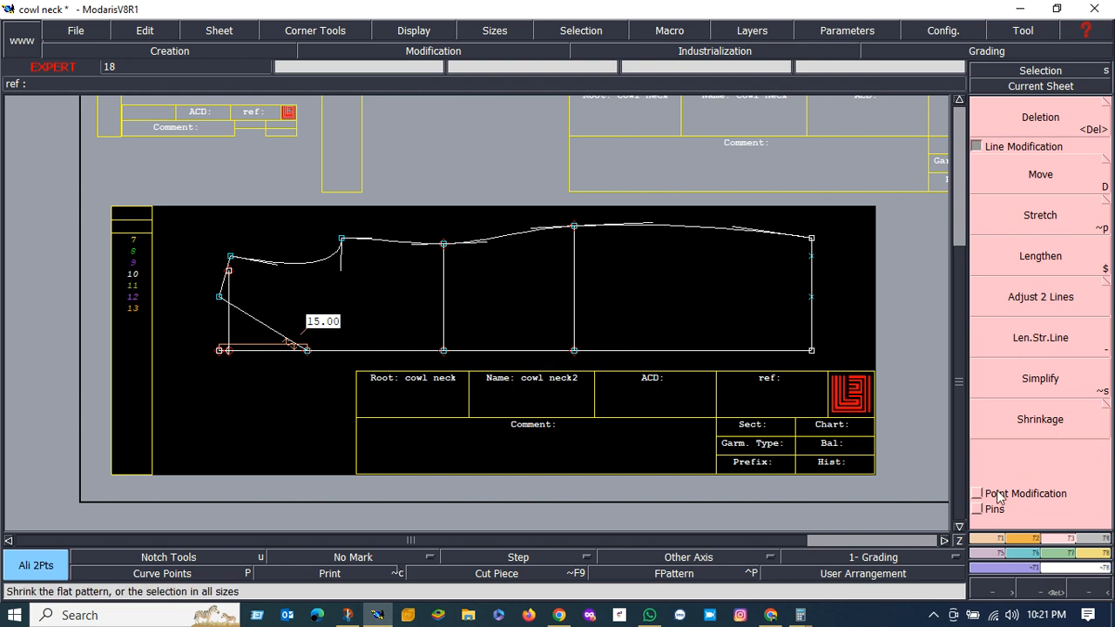
left_click(977, 510)
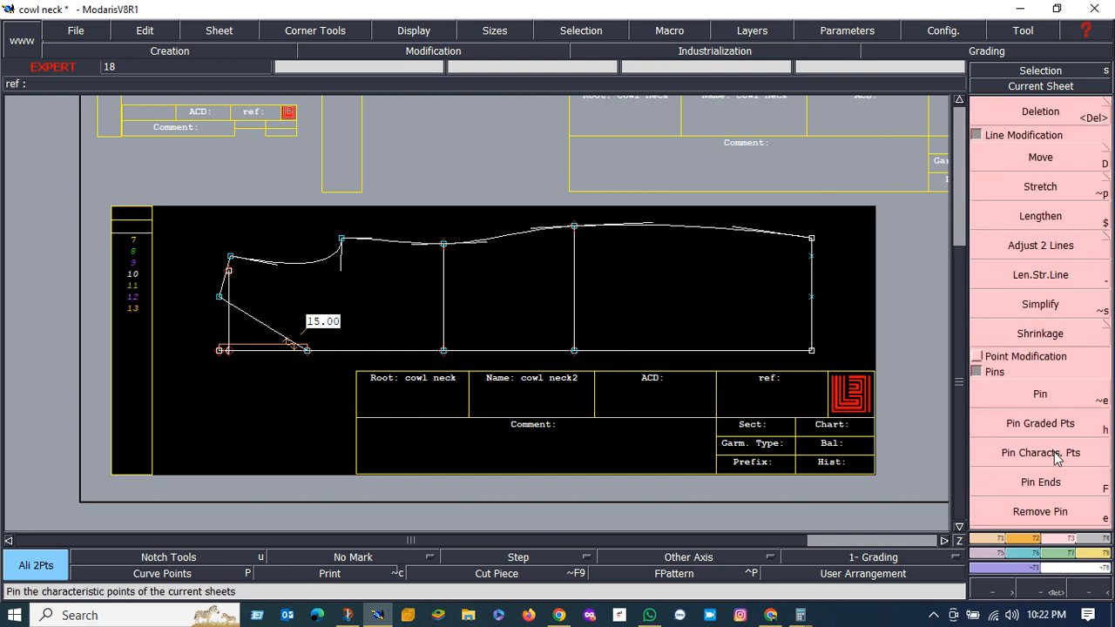
left_click(1045, 397)
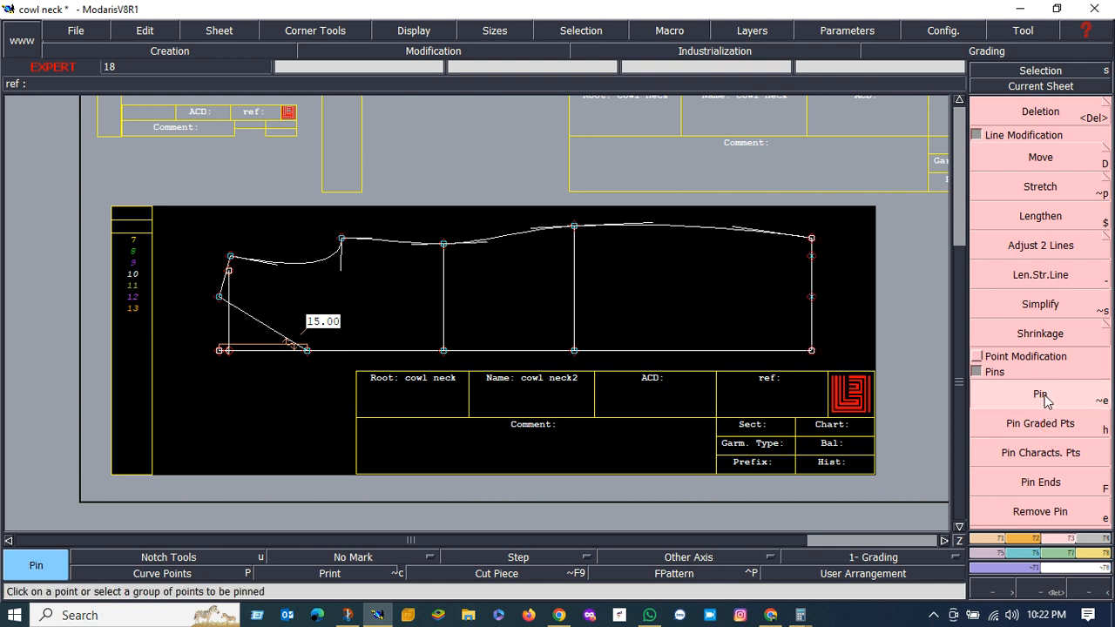
Try to stretch the shoulder area from the neck point by about −2 cm in X and 7 cm in Y, and undo it.
left_click(1043, 192)
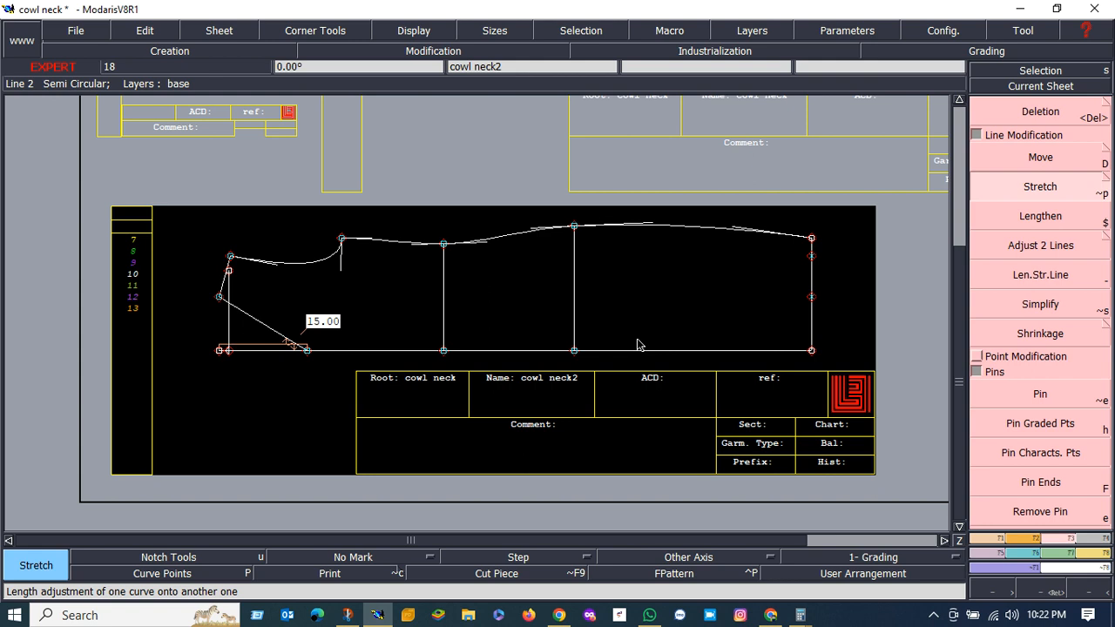
scroll(202, 234, "up", 1)
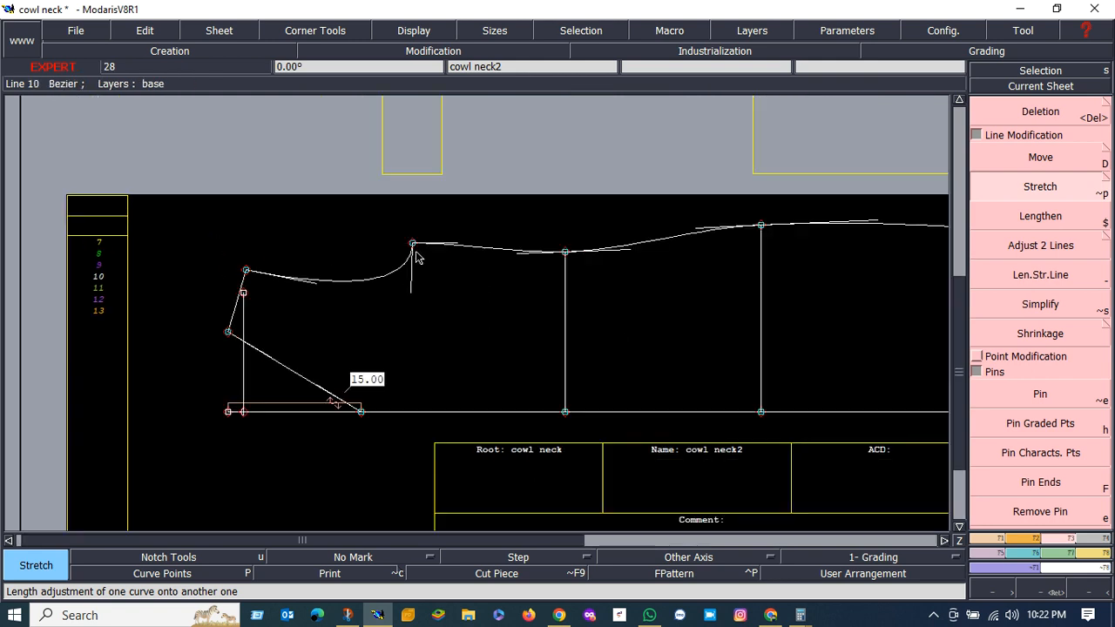
left_click(229, 329)
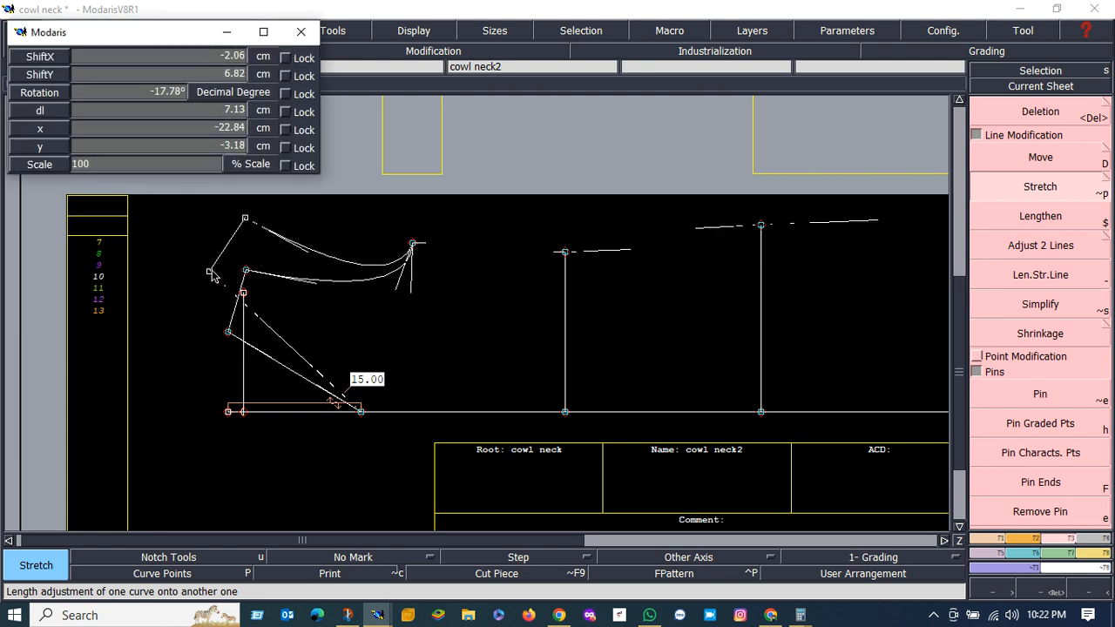
left_click(209, 269)
key("ctrl+z")
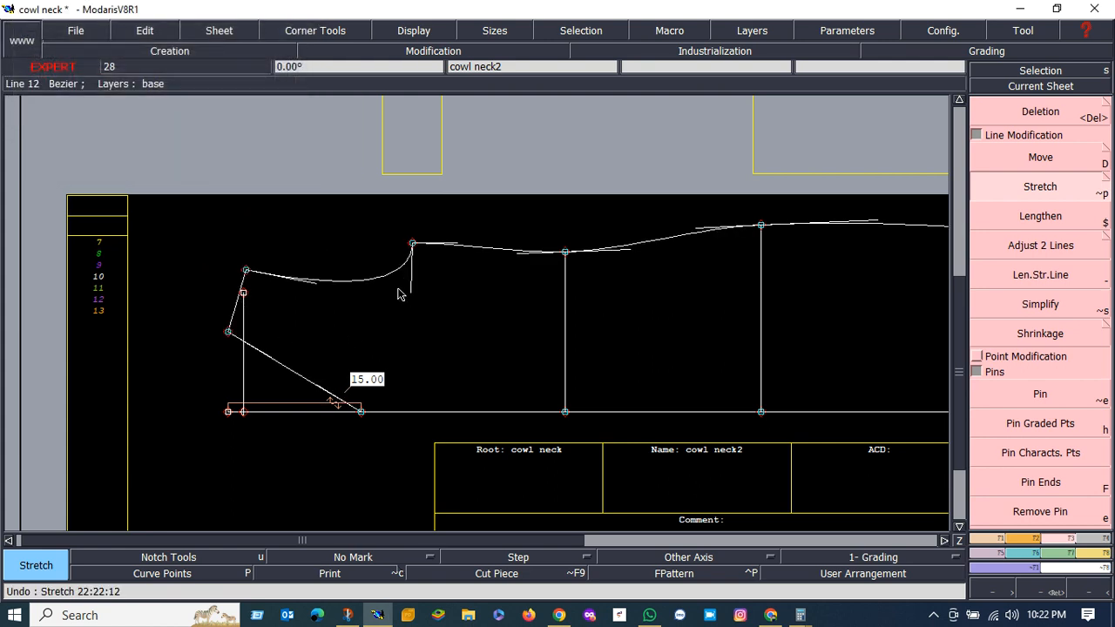
Try to stretch the slanted neckline's lower end by about −11.8 cm in X and 9.8 cm in Y, and undo it.
left_click(363, 409)
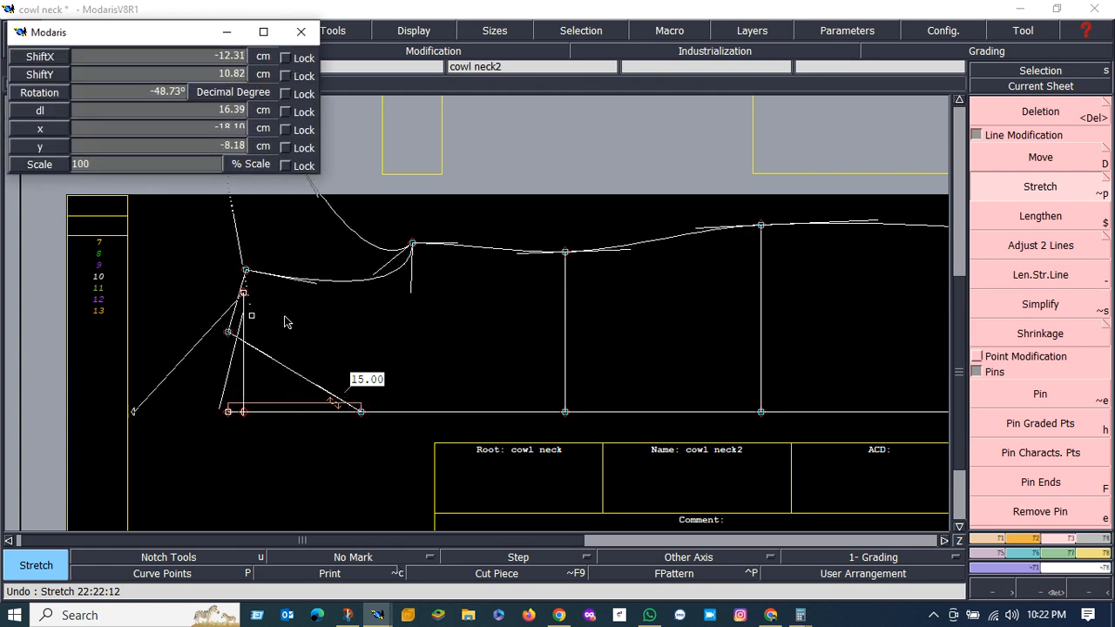
scroll(273, 302, "up", 2)
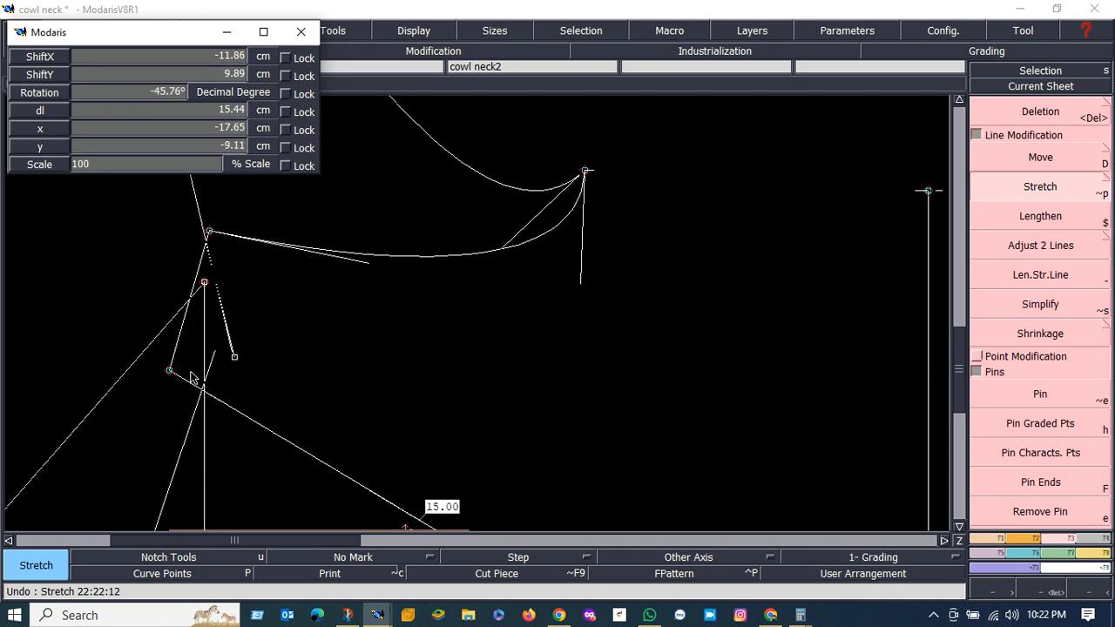
scroll(234, 339, "down", 1)
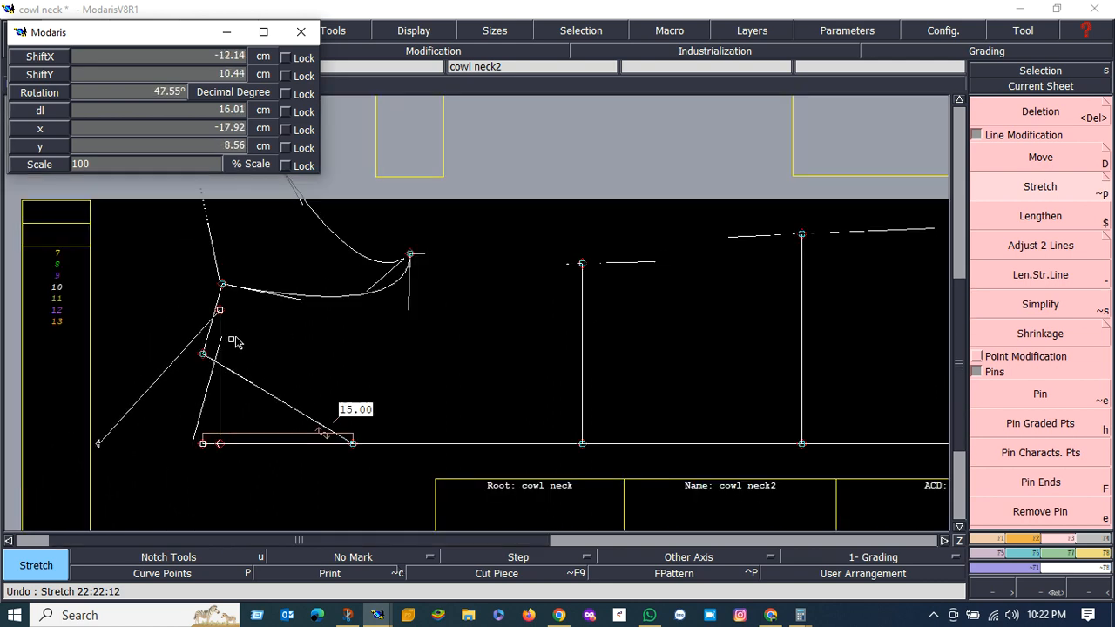
scroll(192, 397, "up", 1)
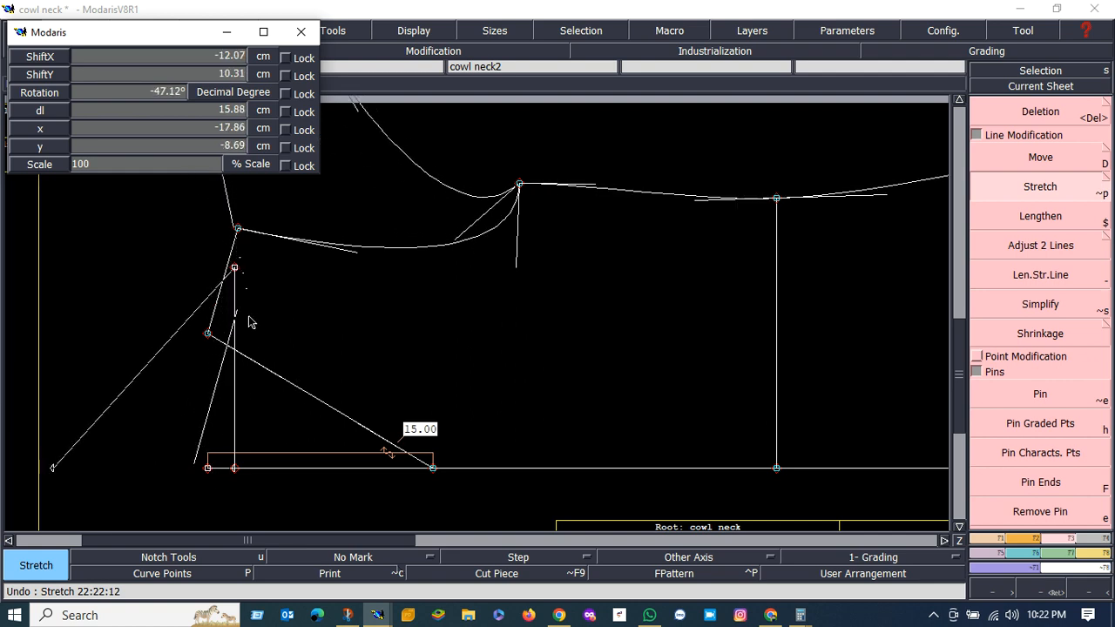
scroll(250, 319, "down", 1)
scroll(252, 321, "up", 1)
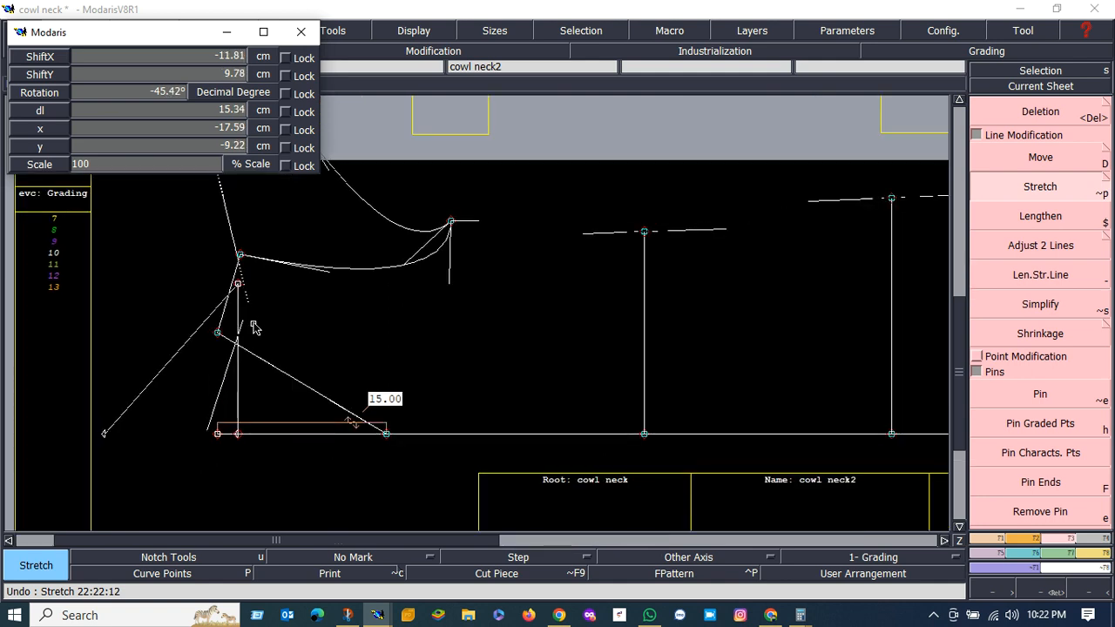
left_click(251, 331)
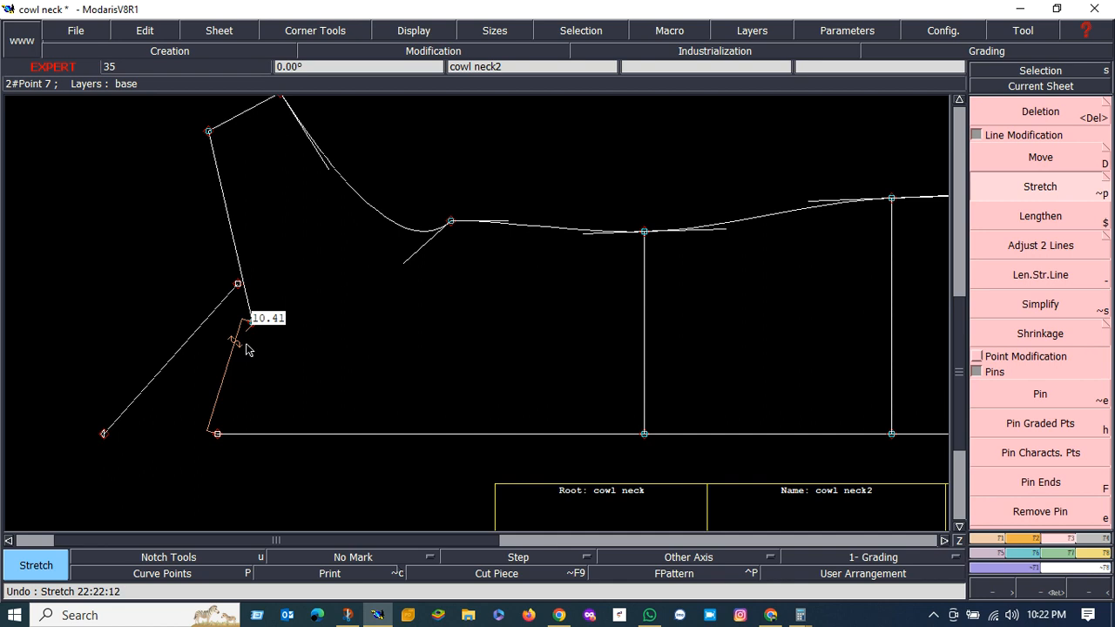
left_click(247, 350)
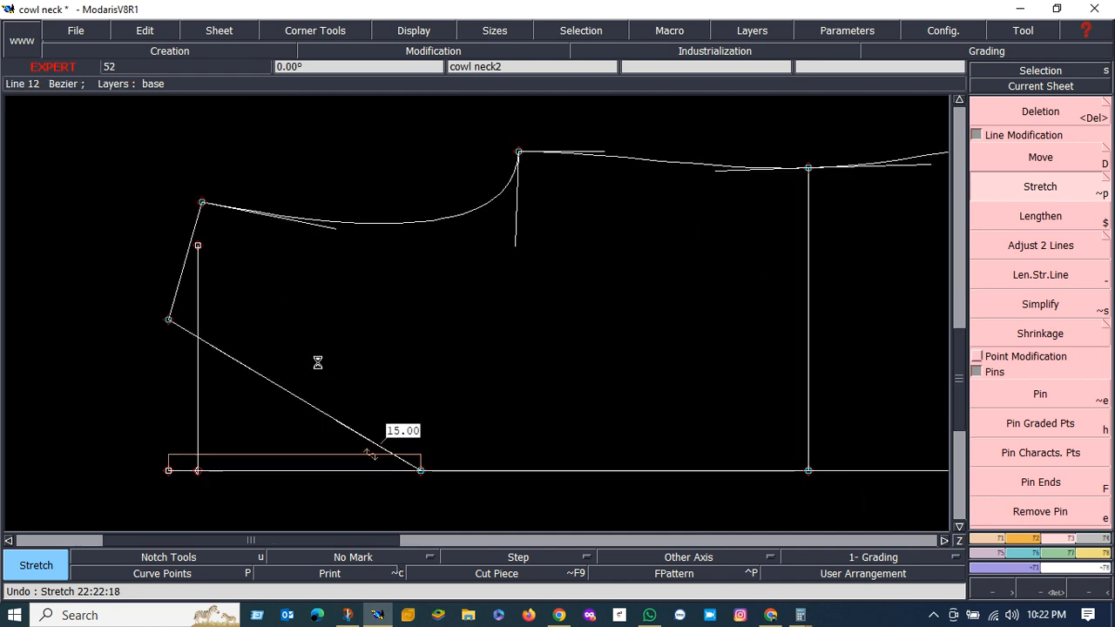
Detach the point where the slanted neckline's lower end meets the centre front line.
scroll(297, 430, "down", 1)
scroll(265, 397, "up", 1)
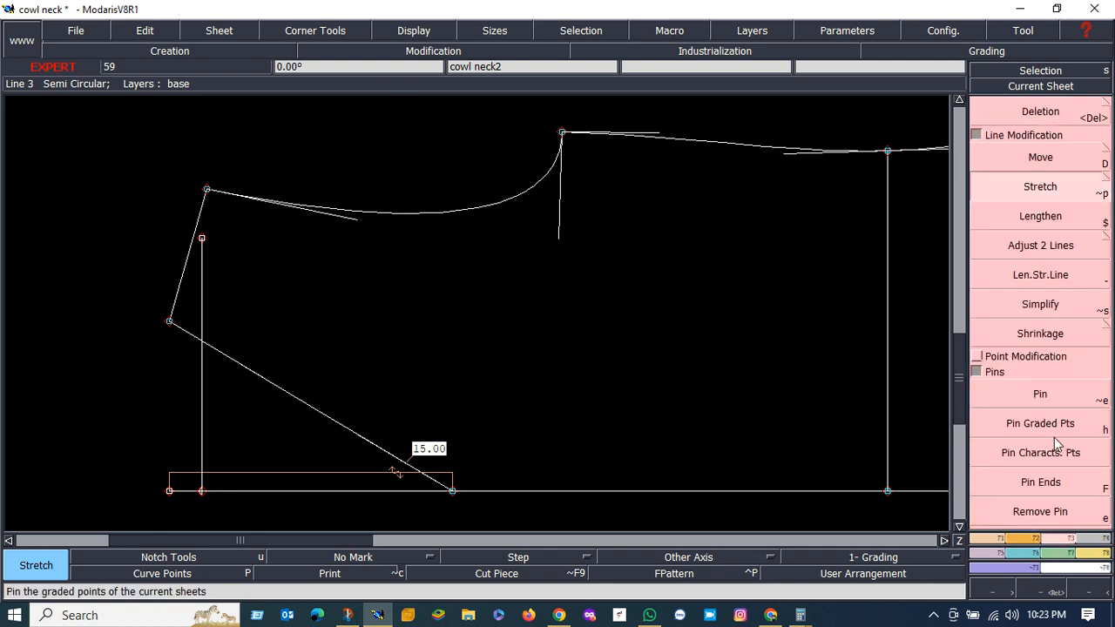
left_click(980, 357)
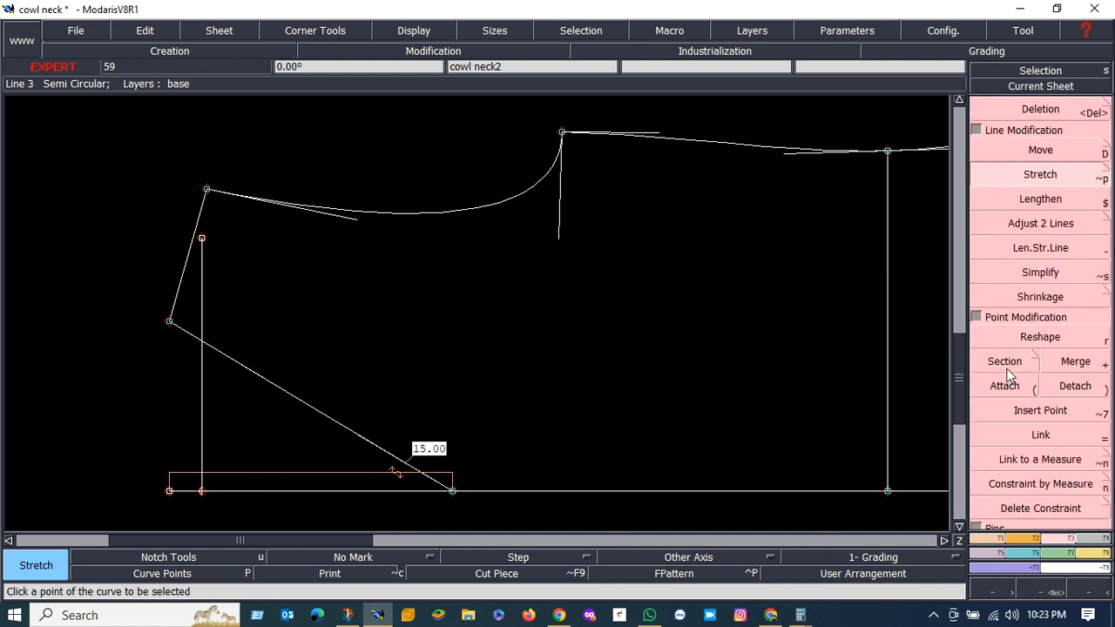
left_click(1084, 395)
left_click(453, 491)
left_click(454, 493)
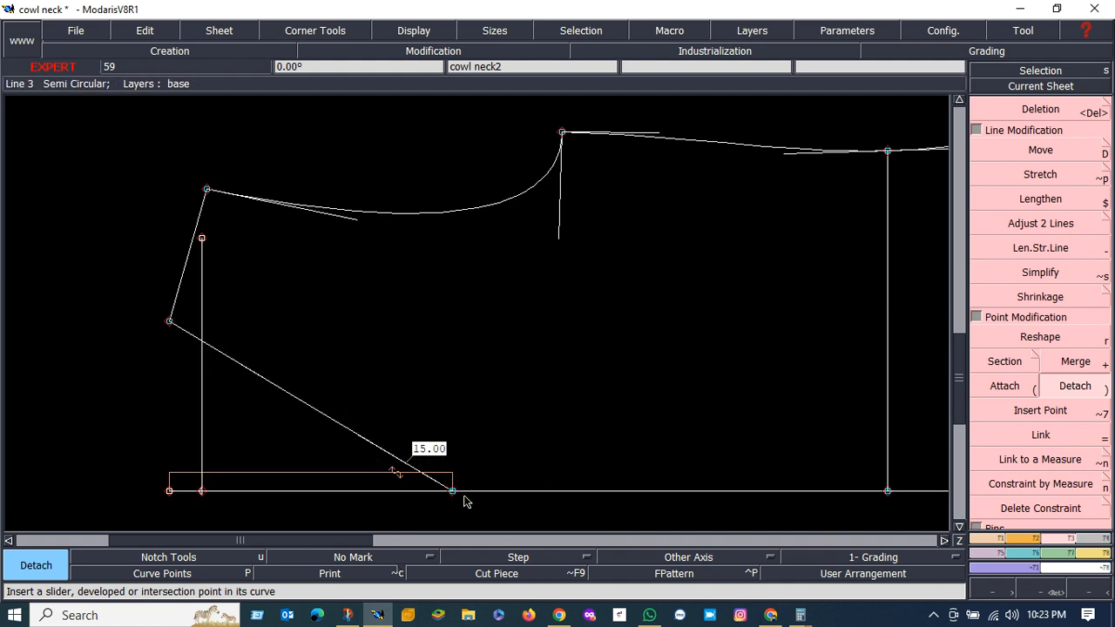
scroll(461, 501, "down", 2)
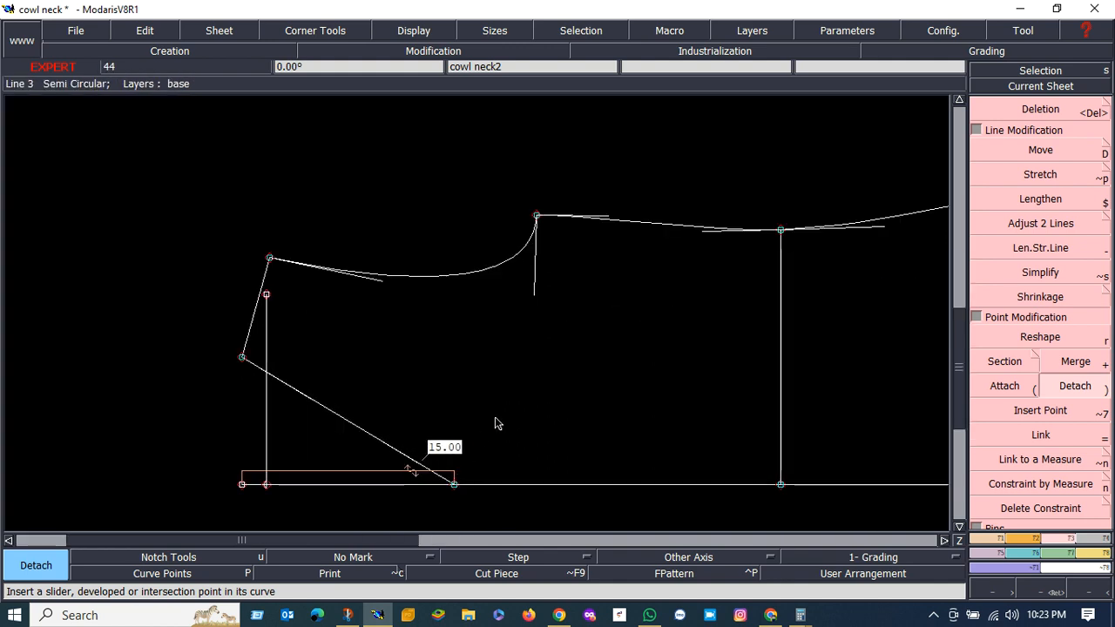
Stretch the upper front about the underarm point, swinging the slanted neckline's lower end up past the vertical guide line.
left_click(1040, 178)
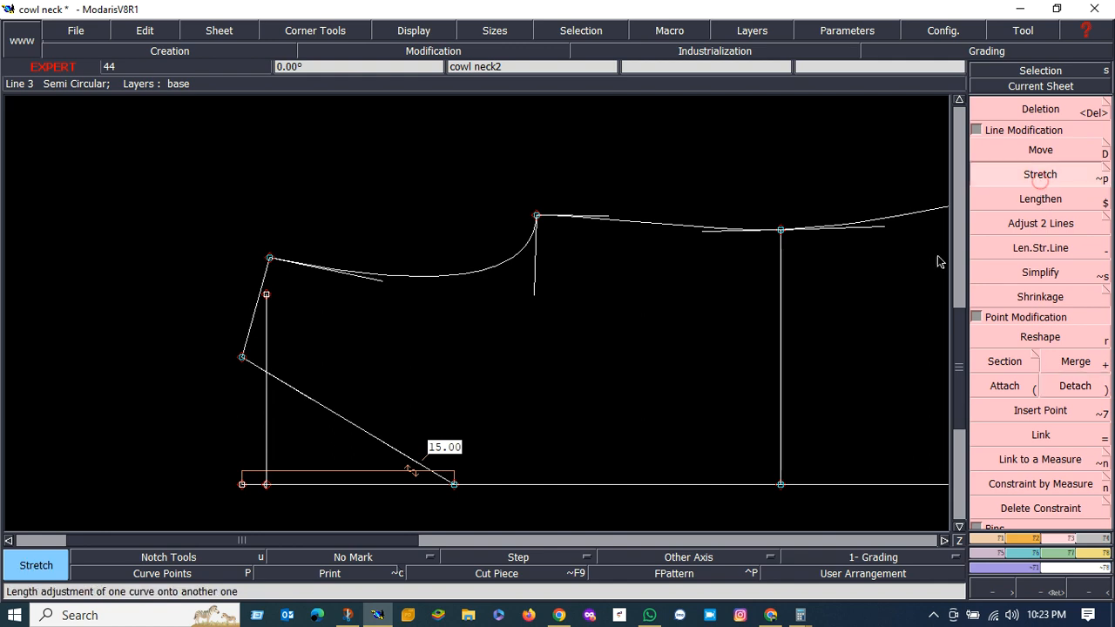
left_click(536, 216)
left_click(478, 388)
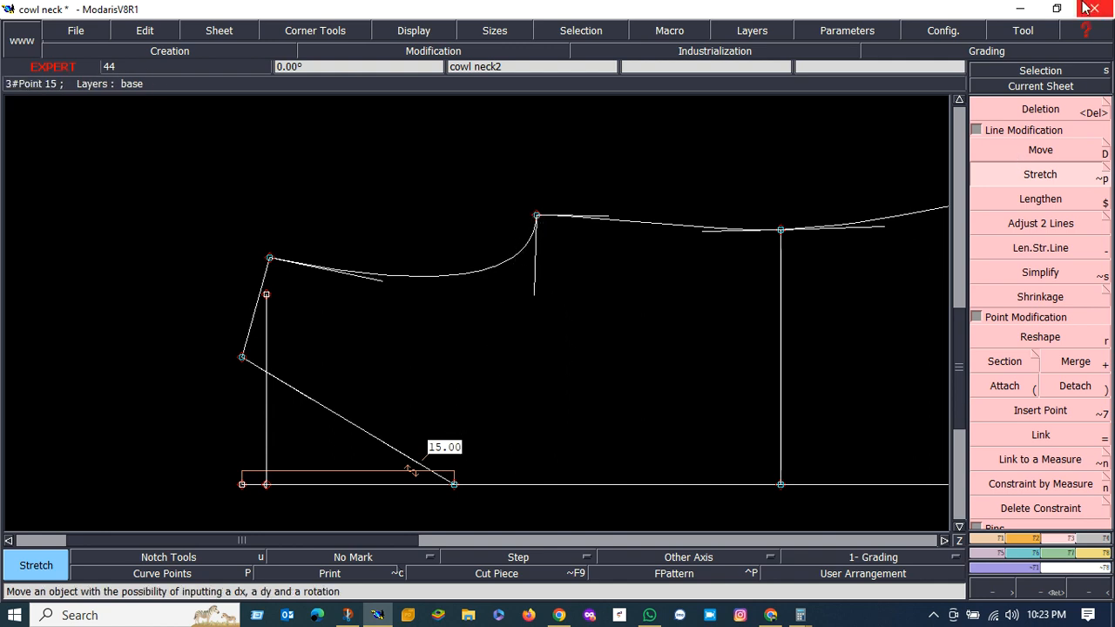
left_click(538, 218)
left_click(456, 488)
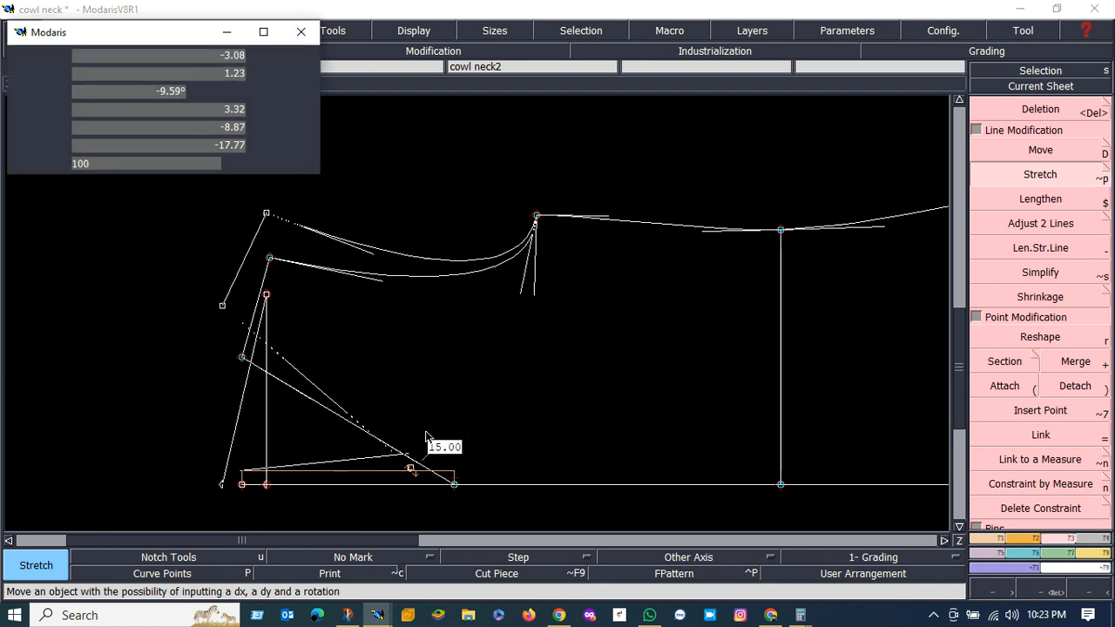
left_click(343, 347)
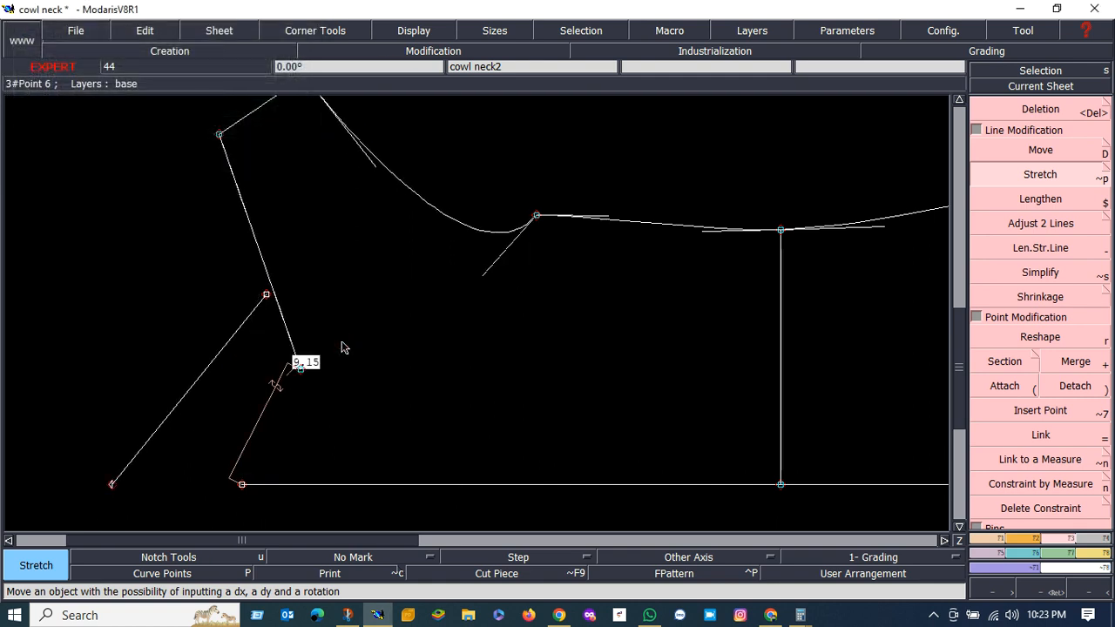
Undo the last stretch and insert a point where the vertical guide line meets the centre front line.
key("ctrl+z")
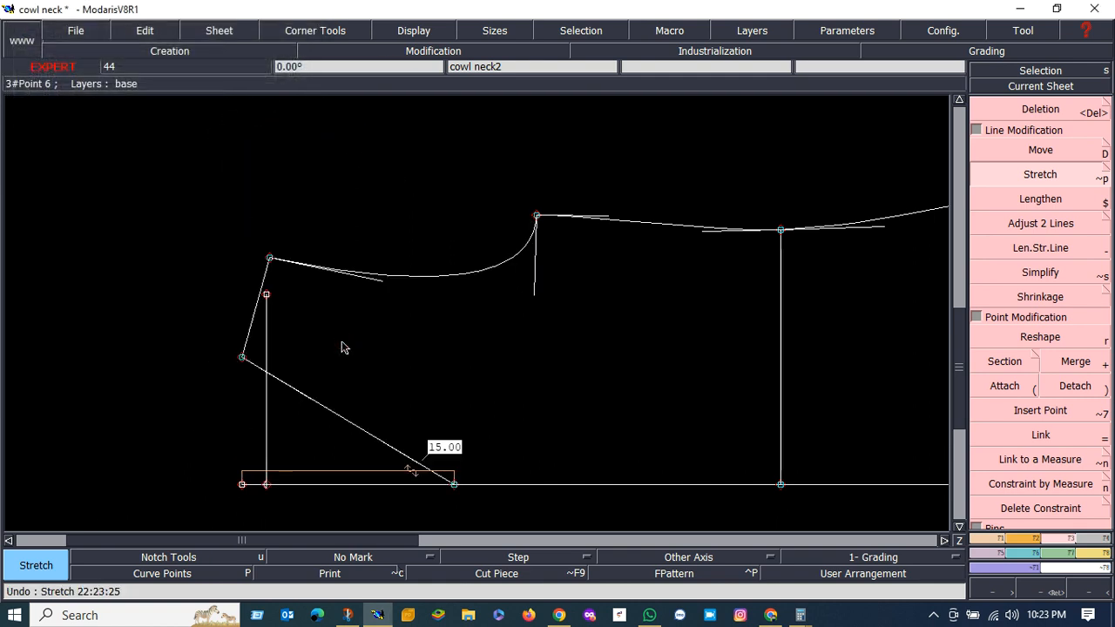
scroll(340, 500, "up", 1)
scroll(338, 501, "down", 1)
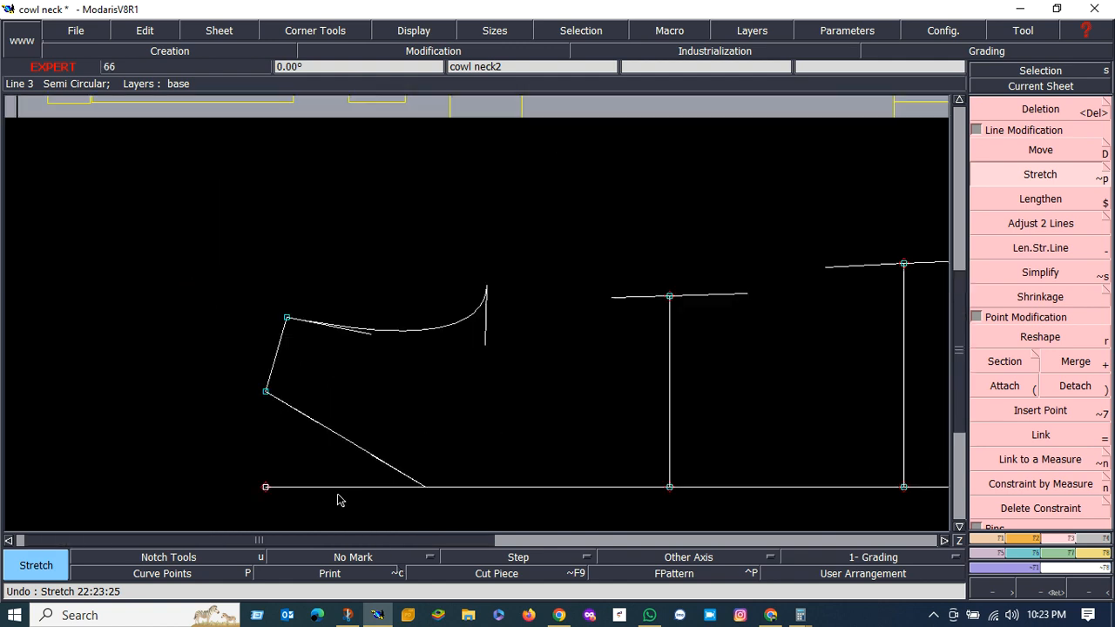
scroll(337, 501, "up", 1)
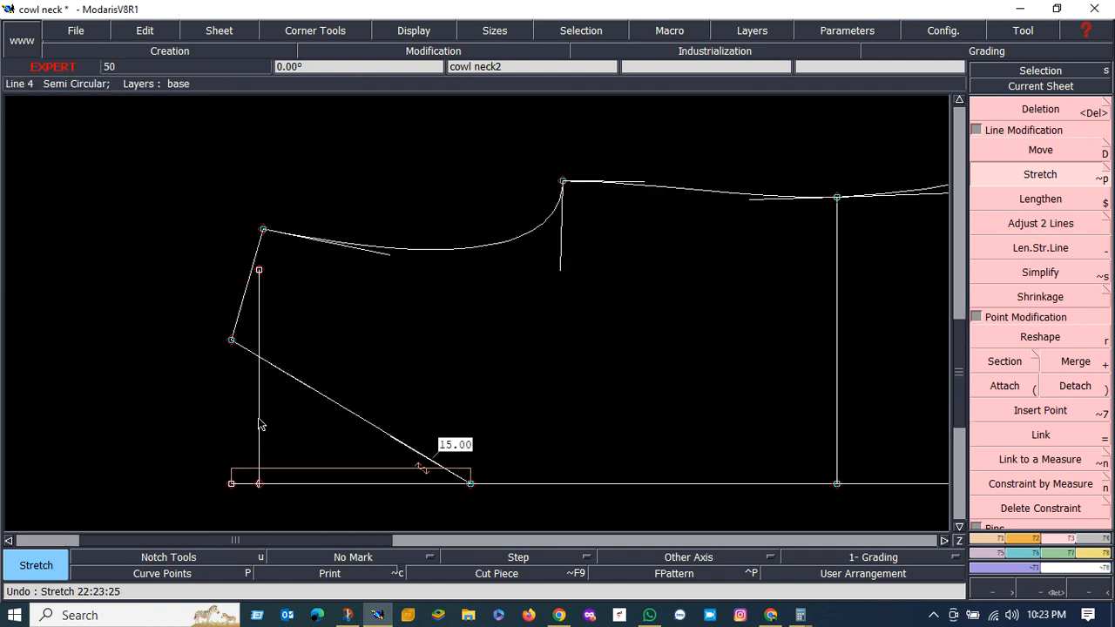
scroll(214, 462, "up", 2)
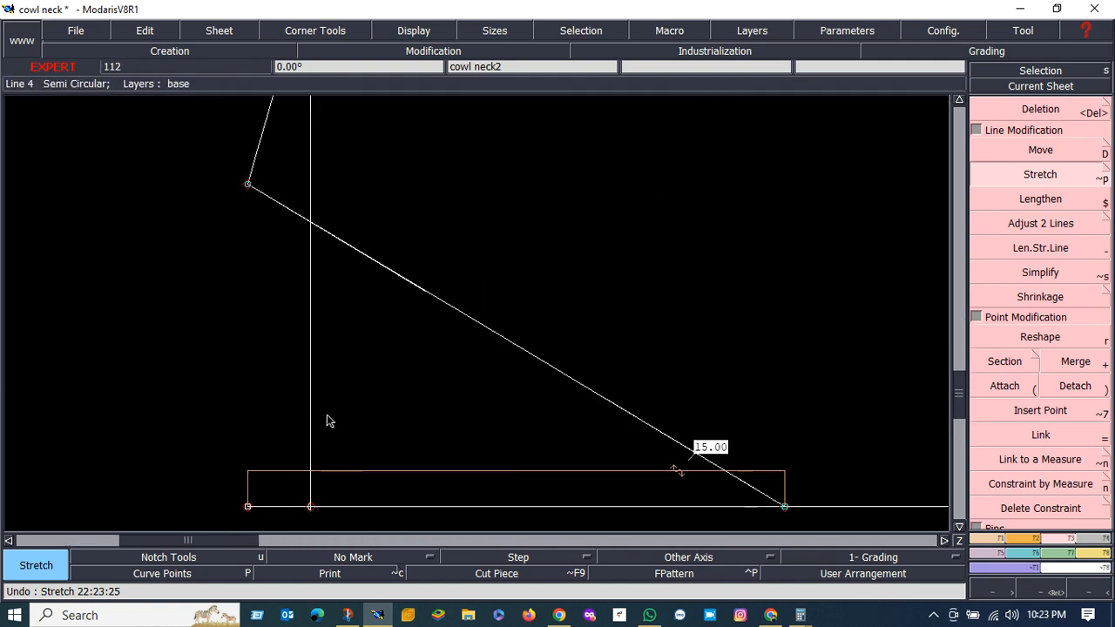
key("alt+7")
scroll(312, 462, "down", 1)
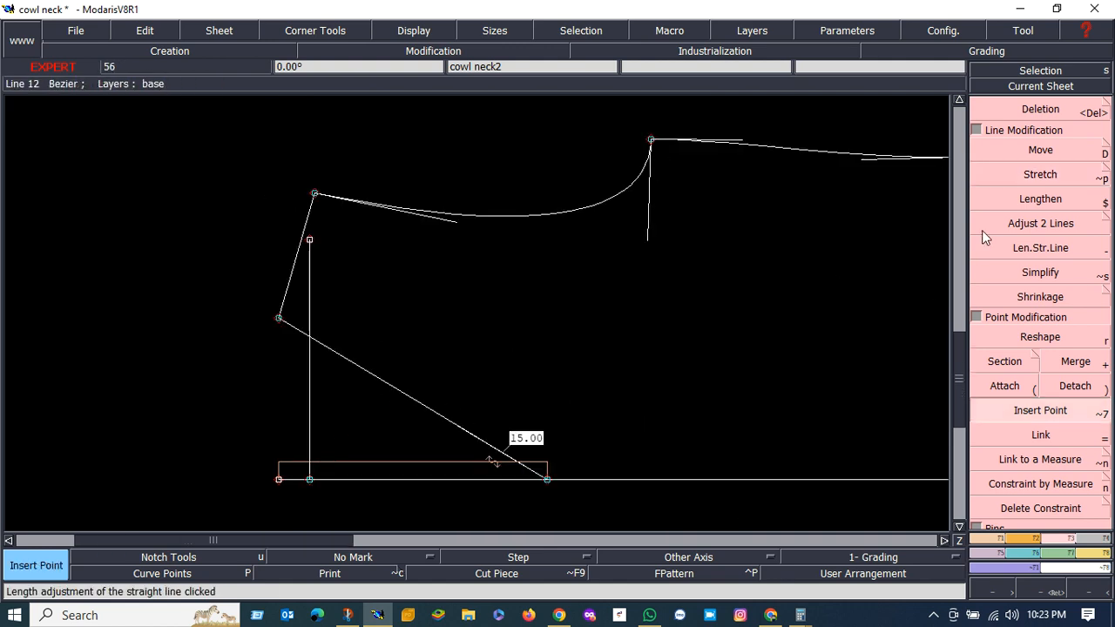
Try to stretch the upper front about the underarm point, swinging the slanted neckline's lower end just past the guide line, and undo it.
left_click(1028, 176)
left_click(651, 139)
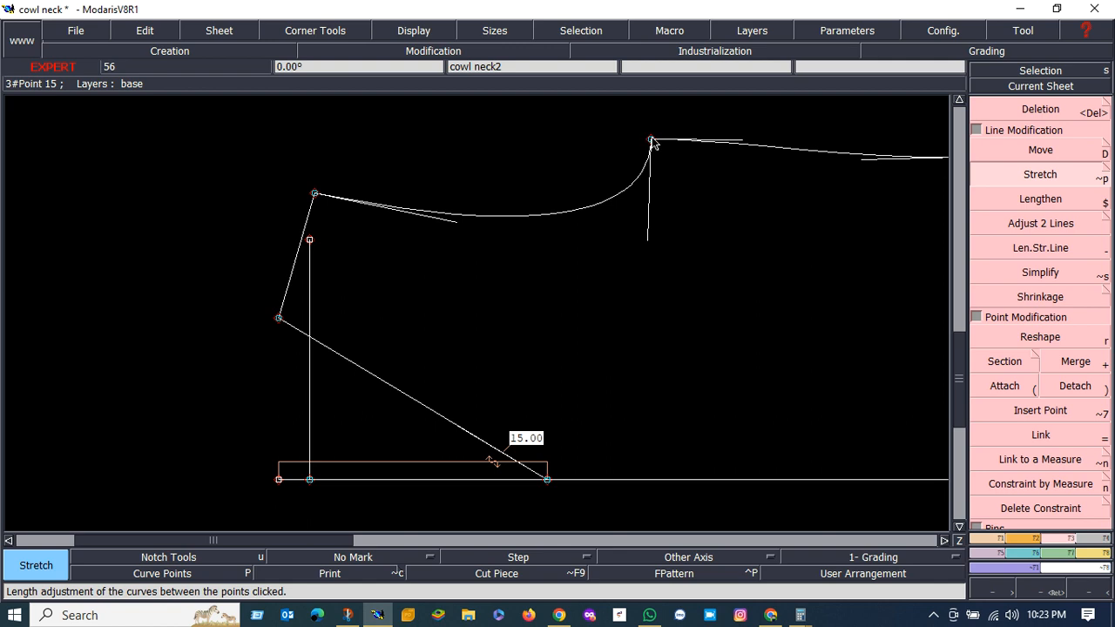
left_click(547, 479)
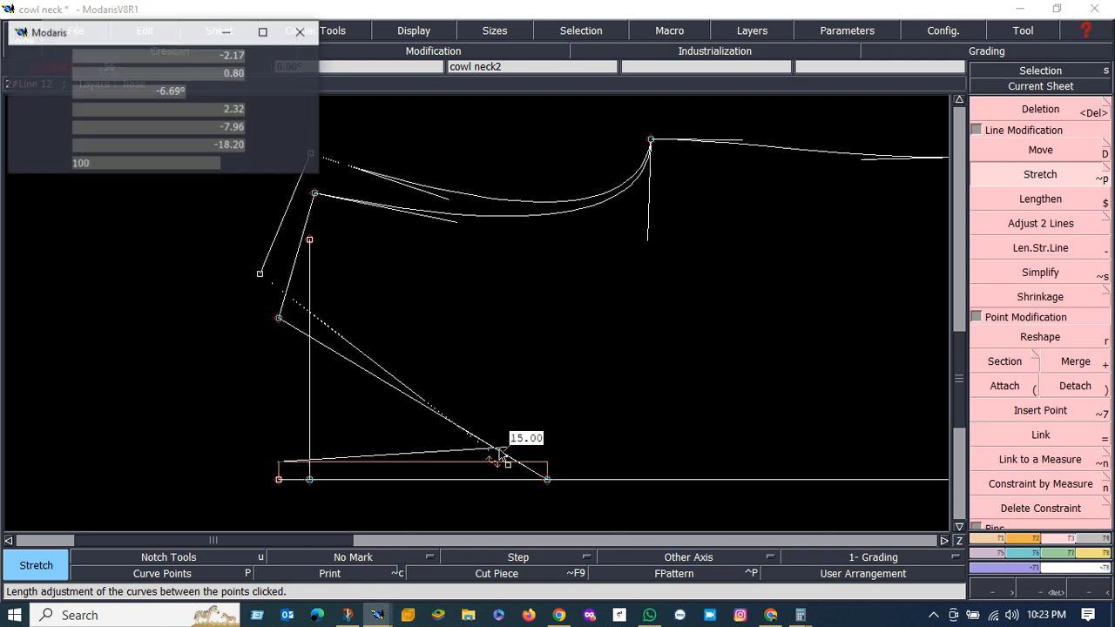
left_click(297, 302)
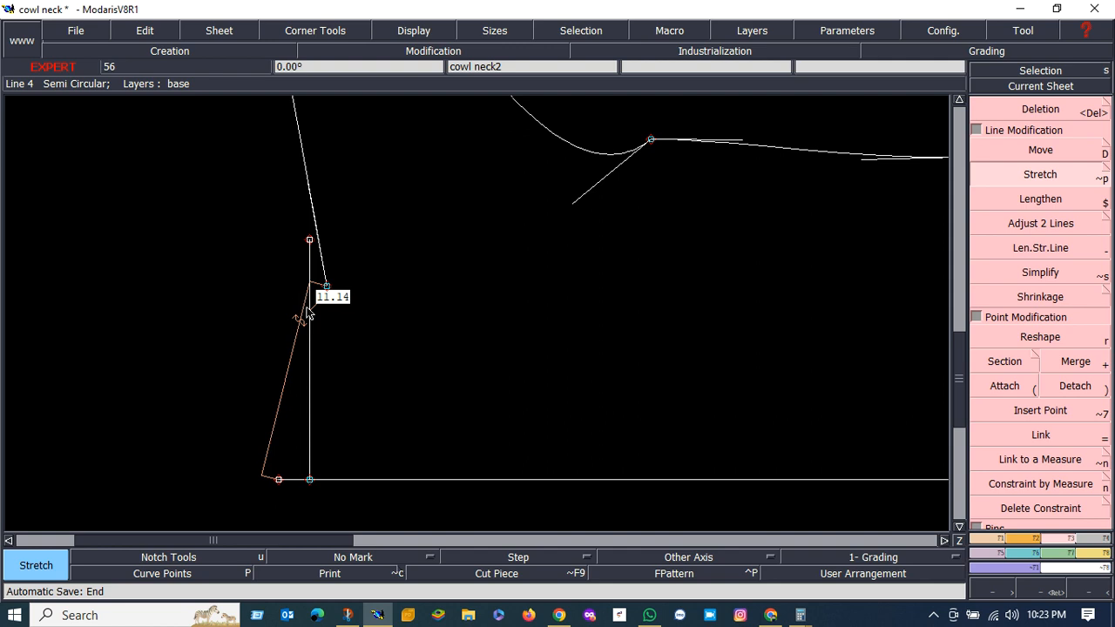
key("ctrl+z")
Stretch the upper front about the underarm point, swinging the slanted neckline's lower end up just beyond the guide line.
scroll(400, 406, "down", 2)
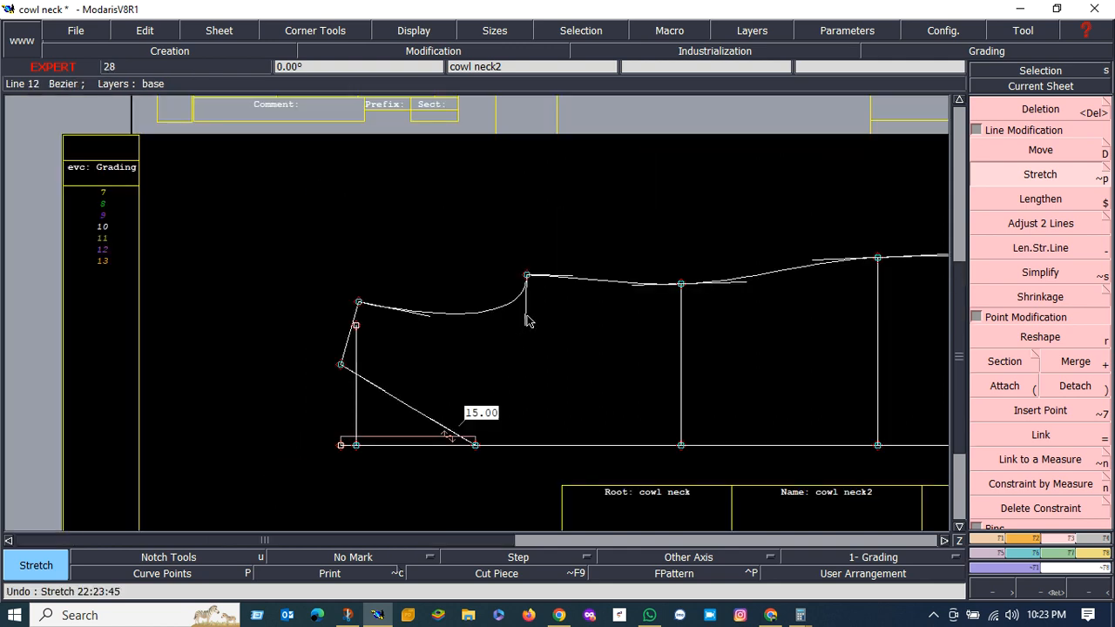
scroll(528, 322, "up", 2)
left_click(526, 257)
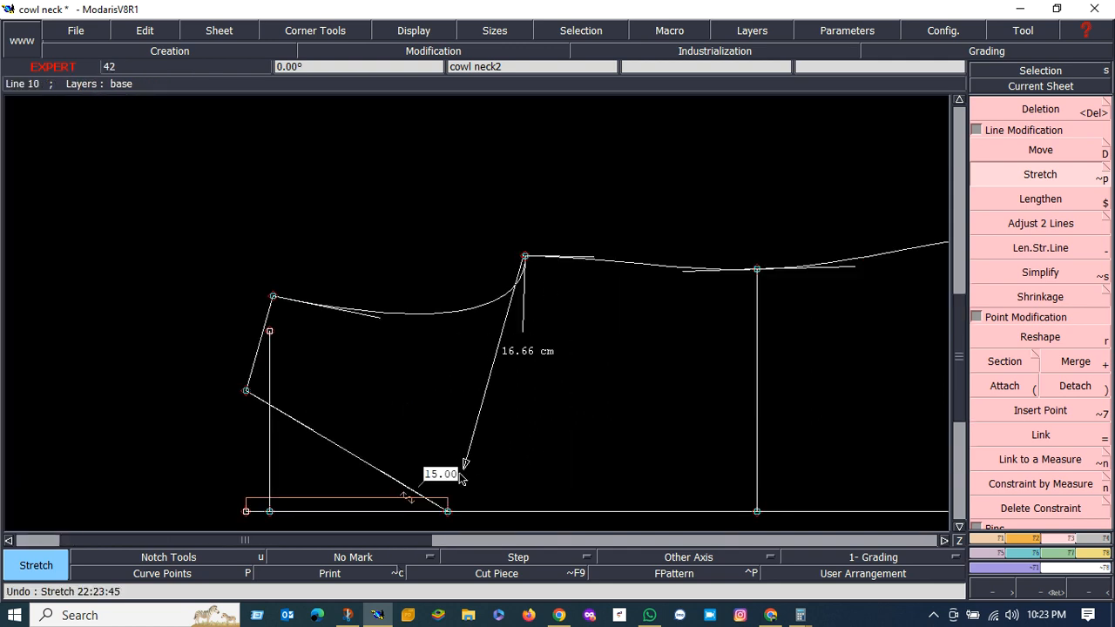
left_click(448, 511)
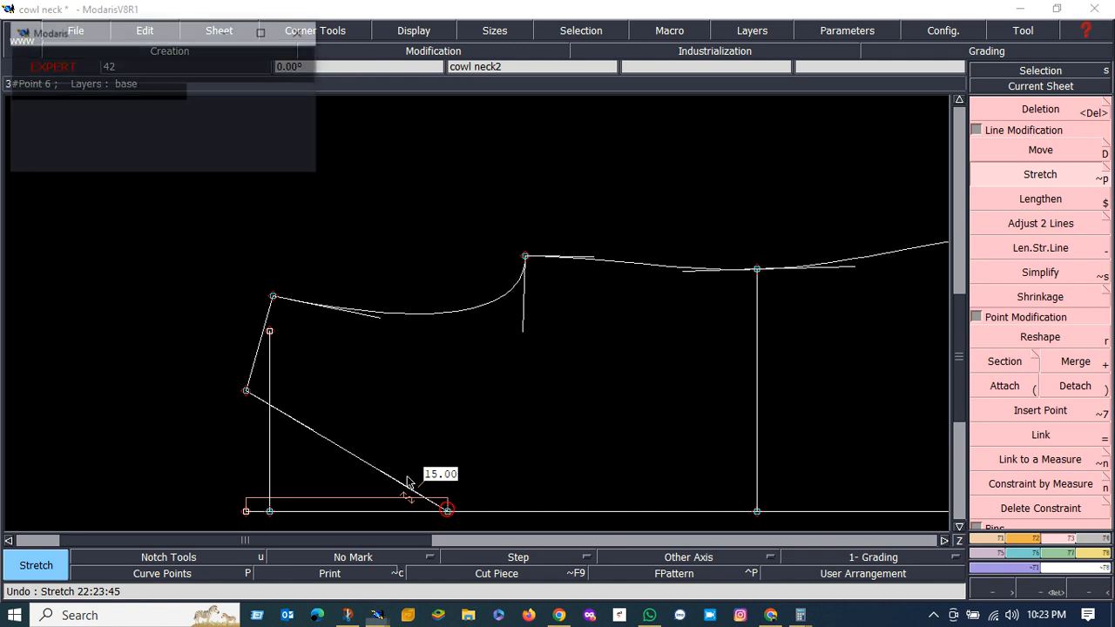
left_click(280, 394)
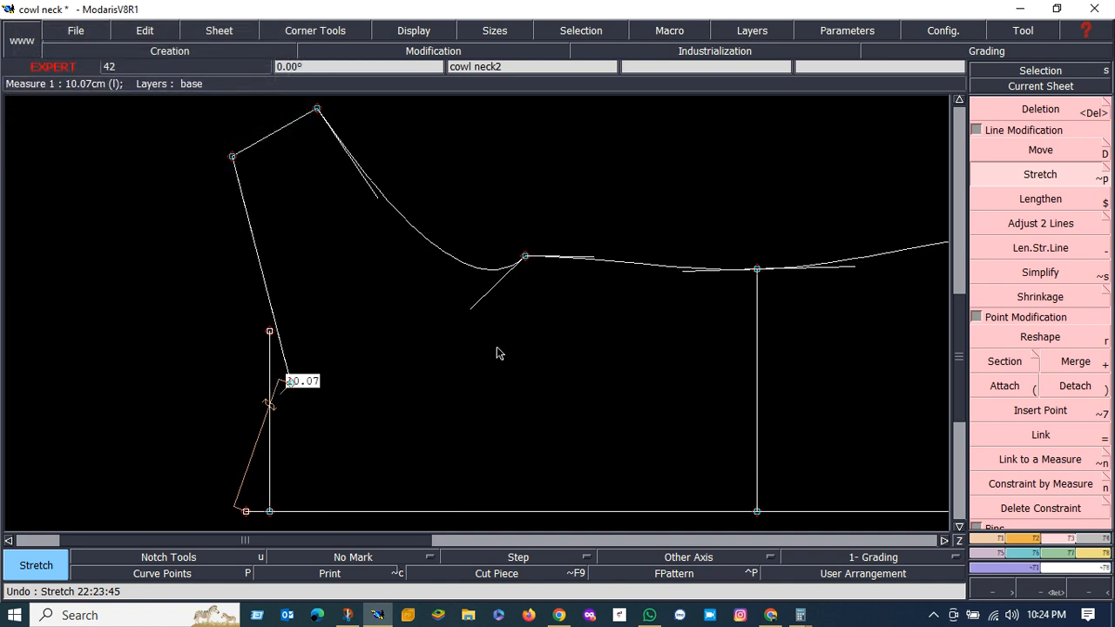
Stretch the upper front about the side waist point, shifting the neckline's lower end by about −1 cm in X and 6.5 cm in Y.
left_click(756, 269)
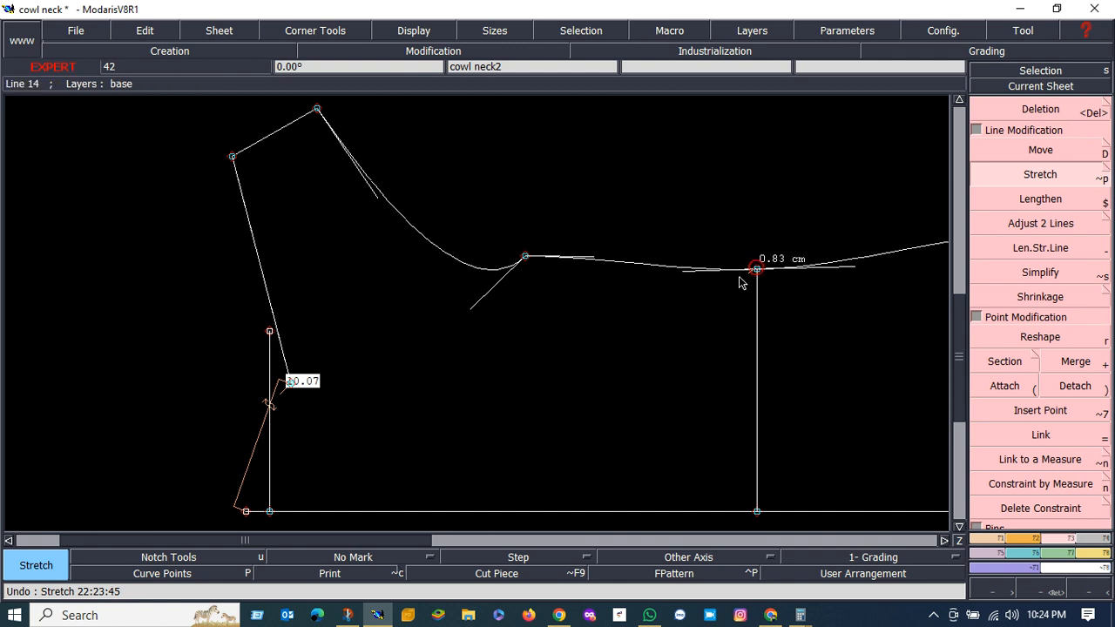
left_click(294, 383)
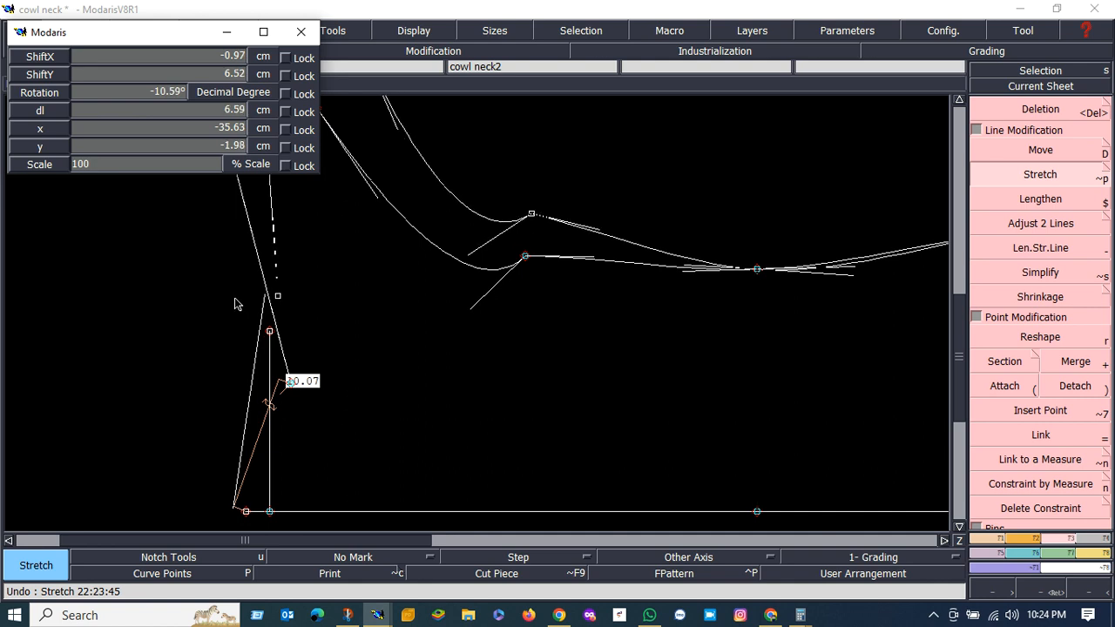
left_click(235, 300)
Examine the opened neckline's position relative to the vertical guide line and the centre front.
scroll(470, 431, "down", 2)
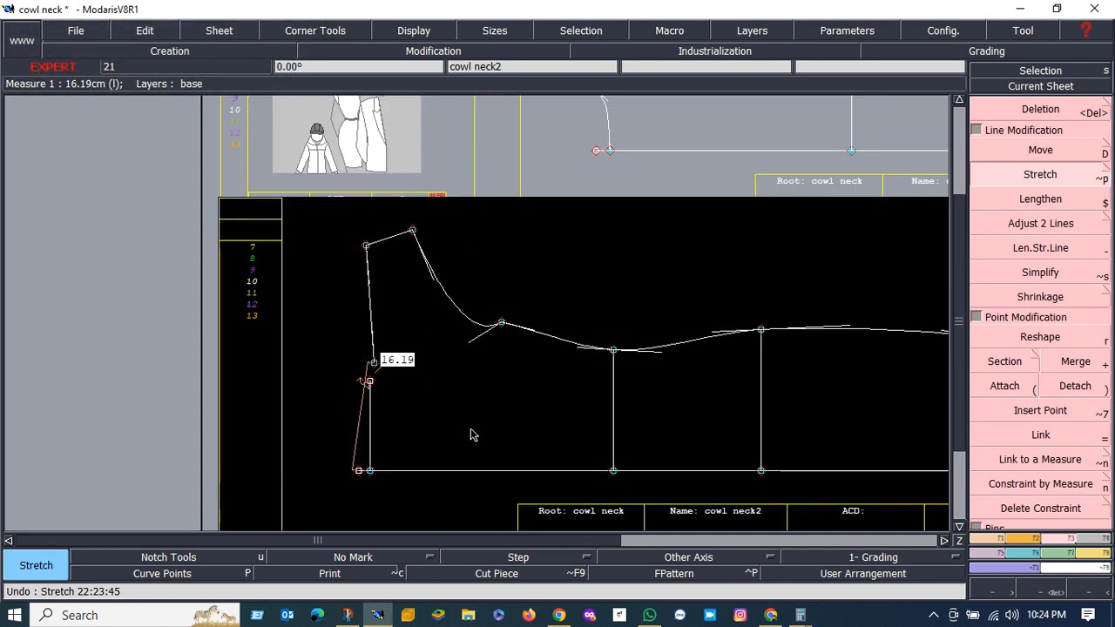
scroll(429, 373, "up", 1)
scroll(344, 388, "up", 2)
scroll(336, 373, "down", 2)
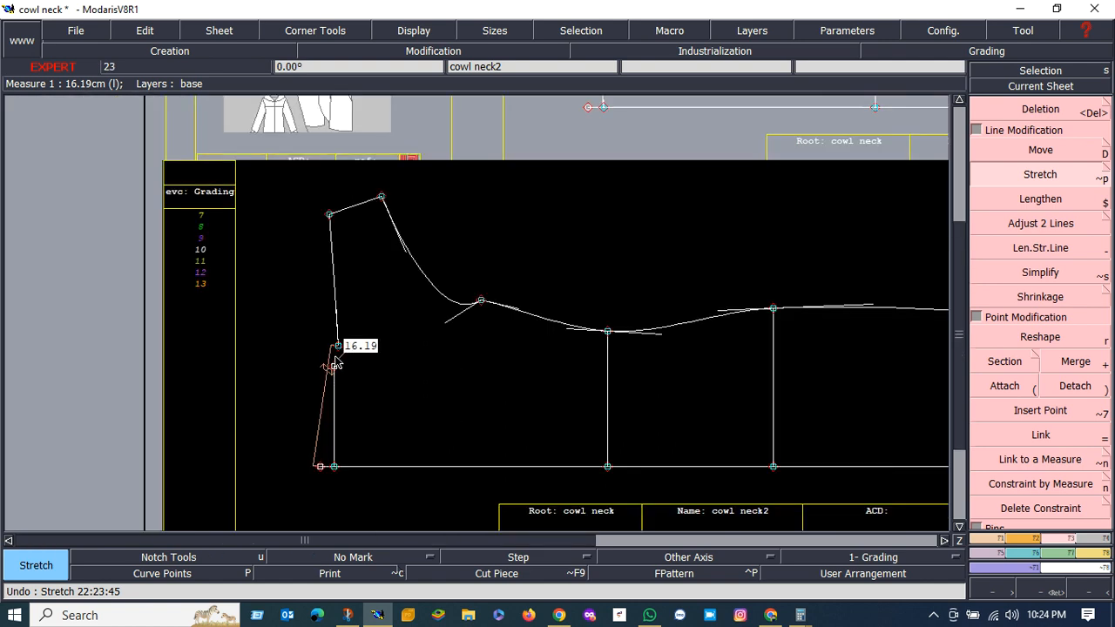
scroll(331, 368, "up", 1)
scroll(329, 395, "down", 2)
scroll(320, 396, "up", 1)
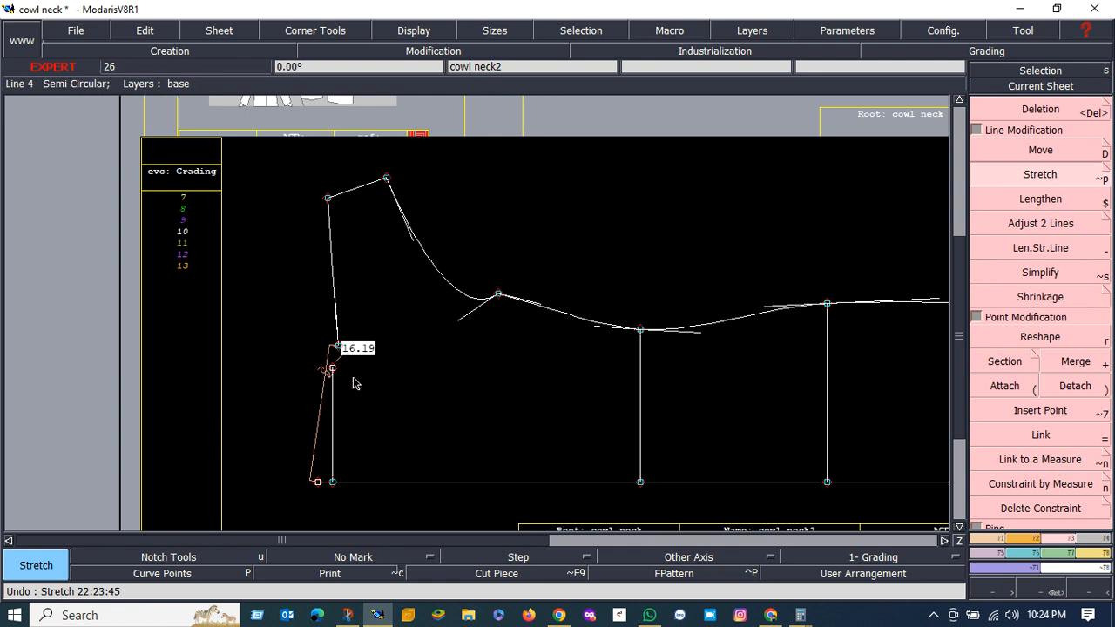
scroll(355, 377, "up", 1)
scroll(340, 375, "down", 1)
scroll(333, 370, "up", 1)
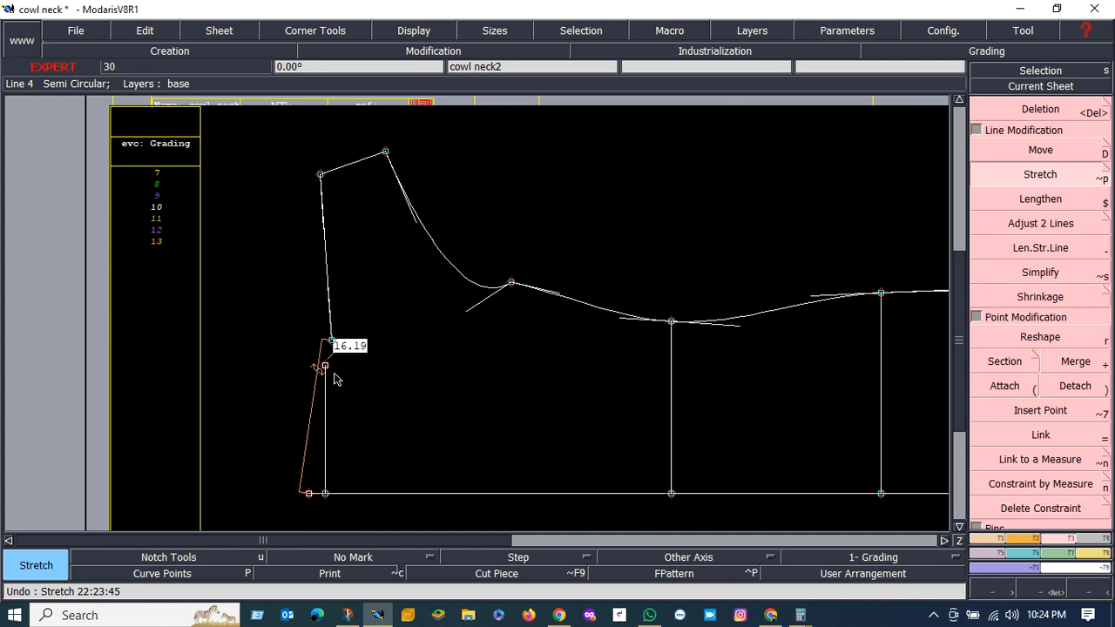
scroll(336, 375, "down", 1)
scroll(357, 385, "up", 1)
scroll(357, 386, "up", 1)
scroll(340, 384, "down", 1)
scroll(332, 385, "up", 1)
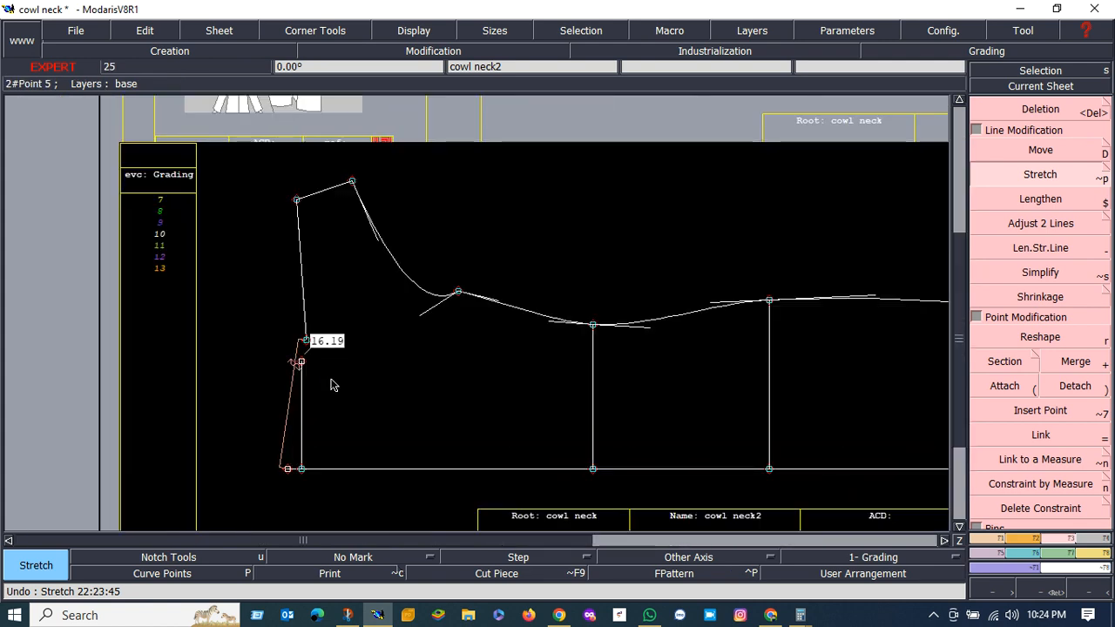
scroll(332, 385, "up", 1)
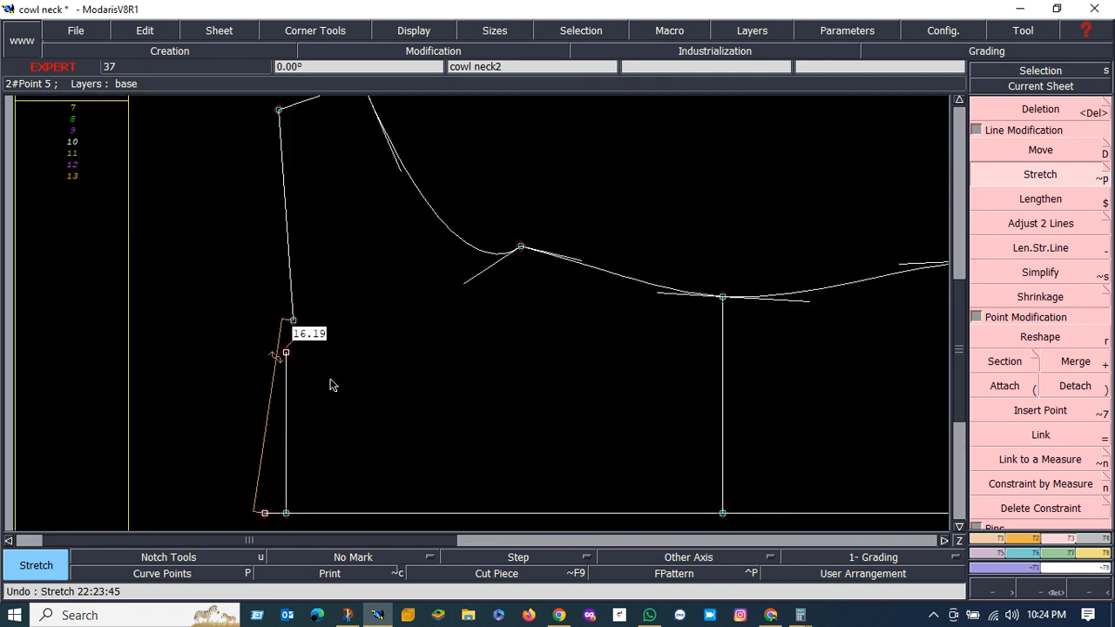
scroll(324, 380, "down", 2)
scroll(301, 367, "up", 1)
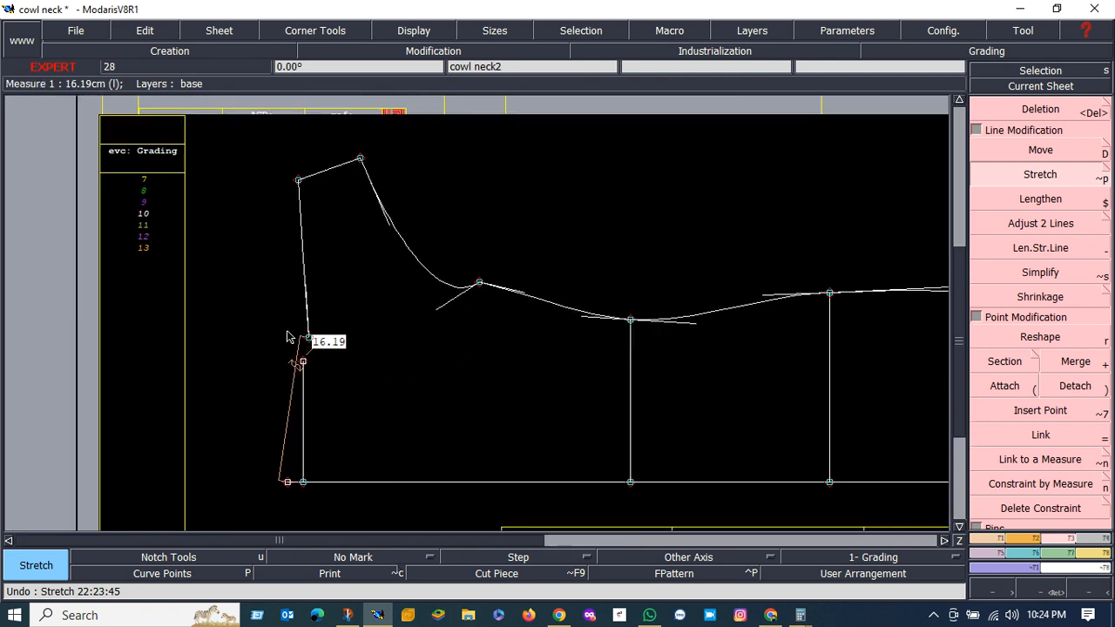
scroll(292, 345, "down", 2)
scroll(288, 344, "up", 1)
scroll(313, 341, "down", 1)
scroll(305, 351, "up", 1)
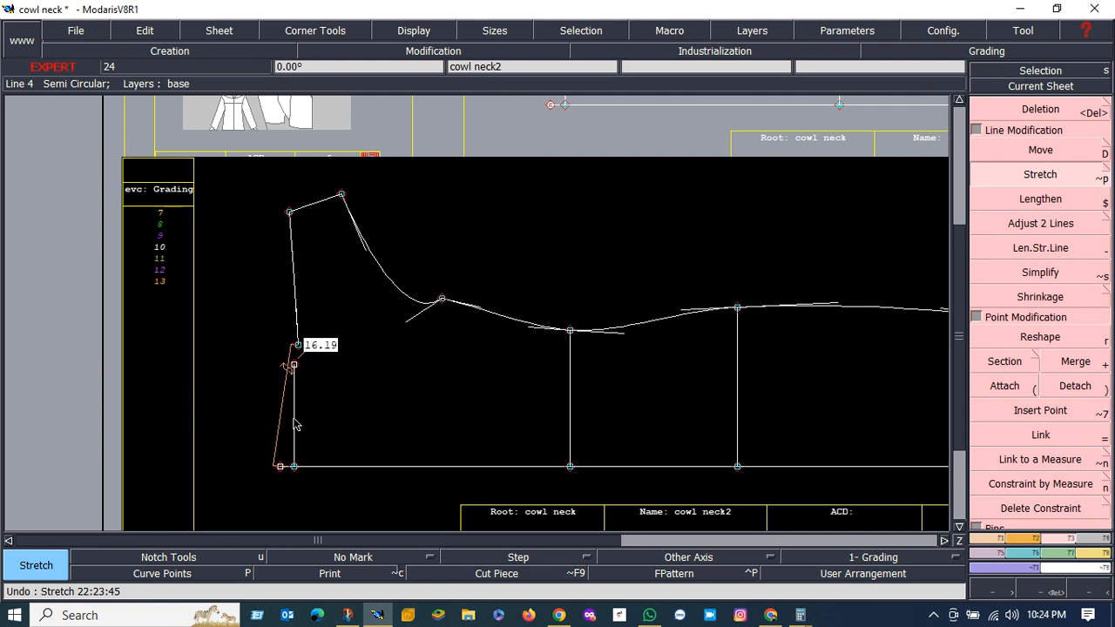
Delete the vertical guide line, the old slanted neckline and its loose lower end point.
key("Delete")
left_click(294, 425)
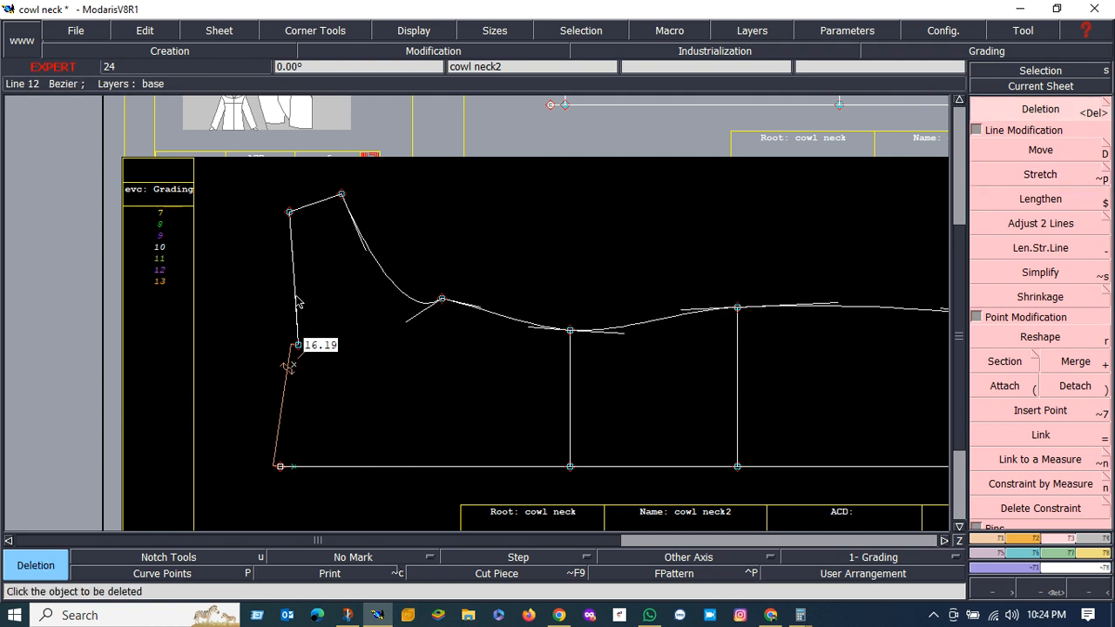
left_click(296, 300)
left_click(297, 348)
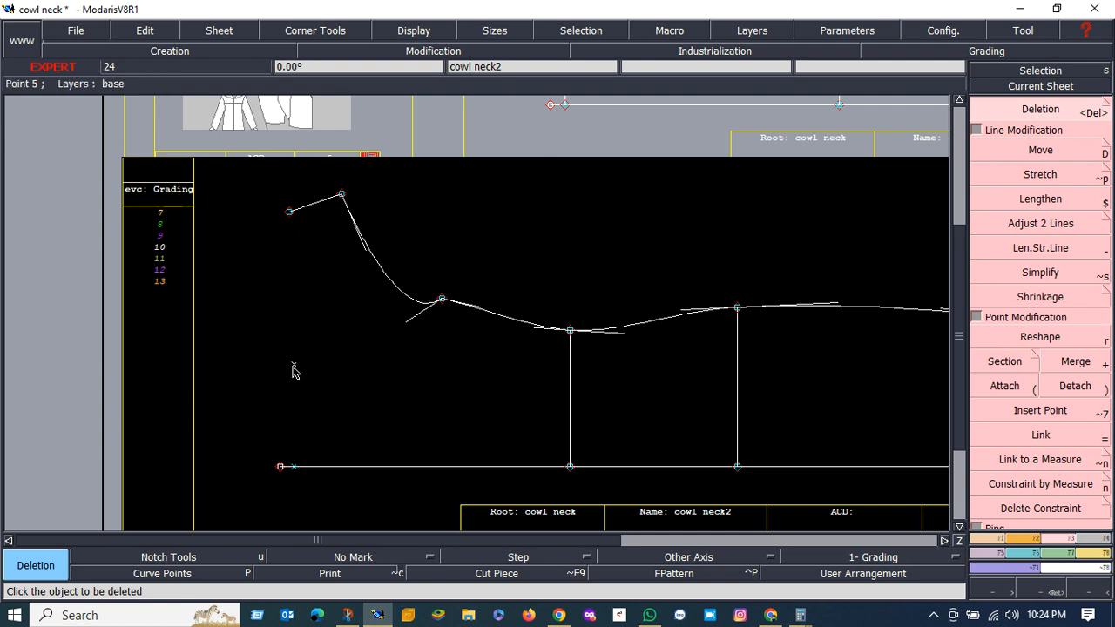
Draw a Bezier neckline from the guide point on the centre front line to the neck end of the shoulder.
key("b")
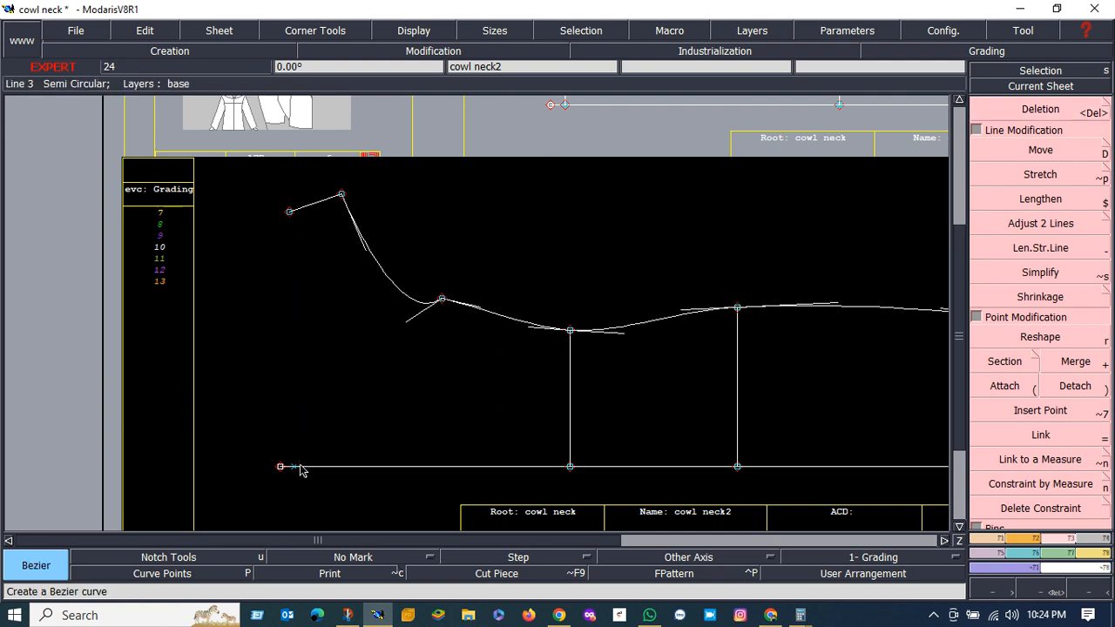
left_click(294, 467)
left_click(290, 213)
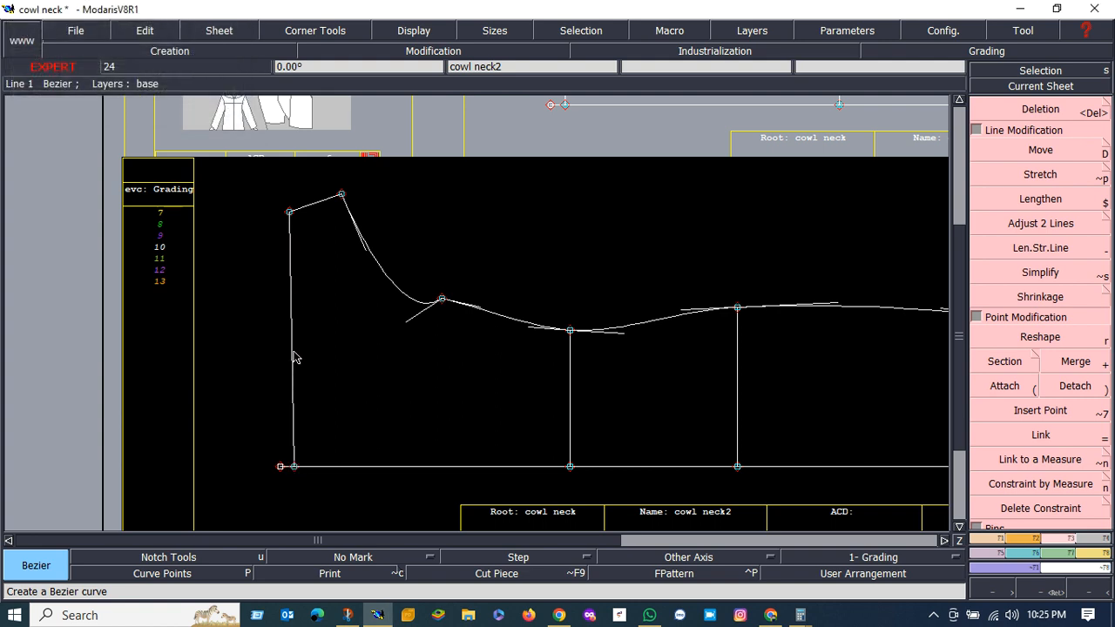
Reshape the new neckline with its end tangents into a gentle curve bowing into the front piece.
key("r")
left_click(294, 403)
left_click(297, 386)
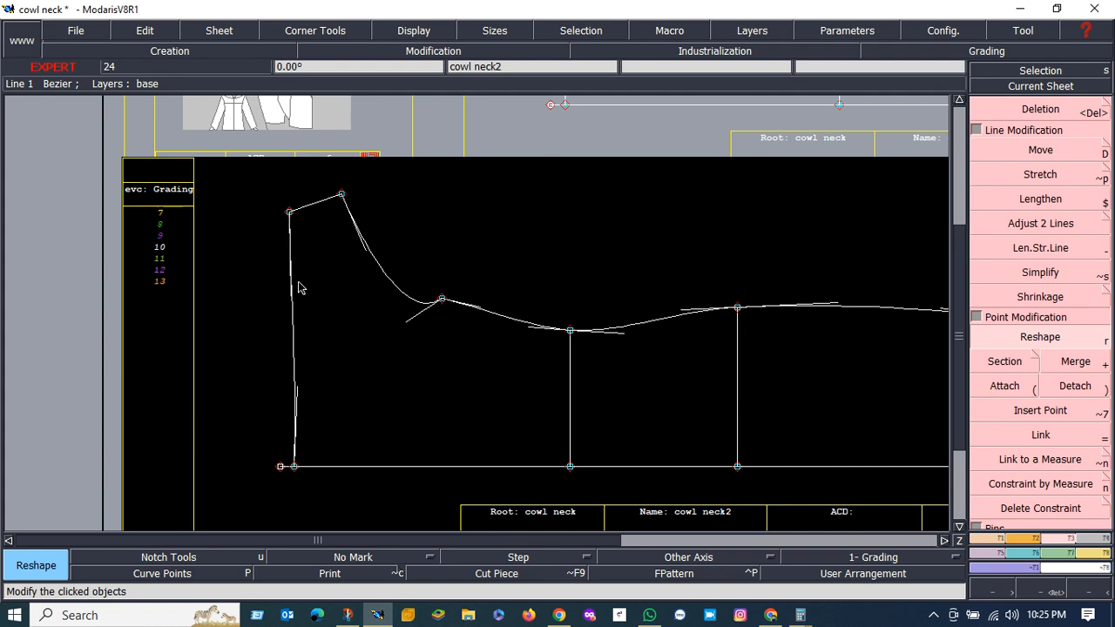
left_click(293, 288)
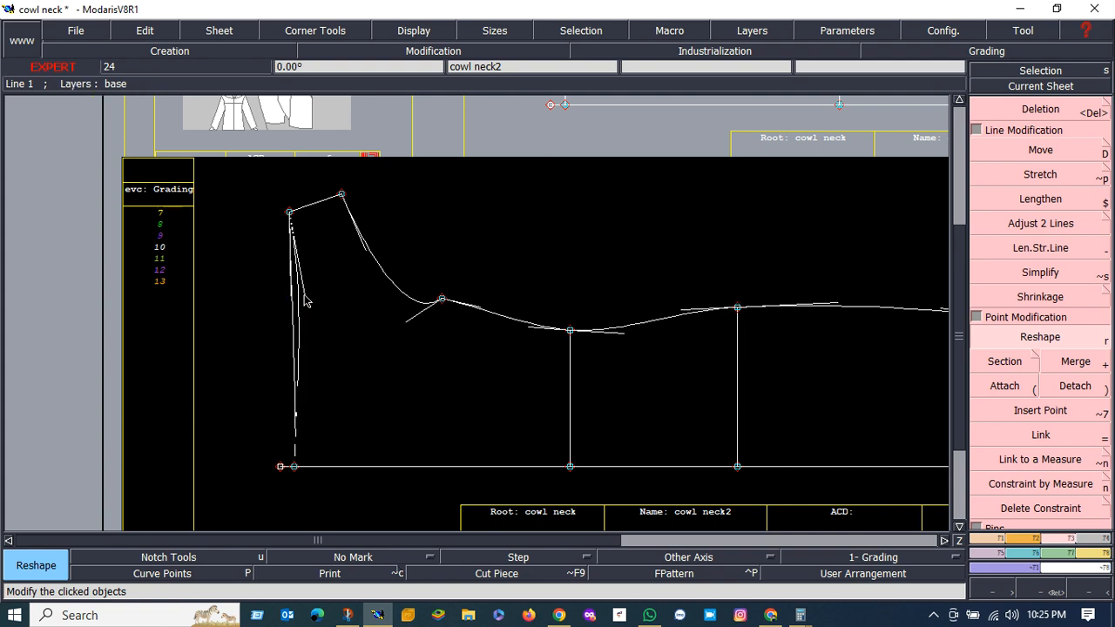
left_click(306, 311)
left_click(305, 307)
left_click(312, 327)
scroll(311, 325, "down", 2)
scroll(316, 323, "up", 1)
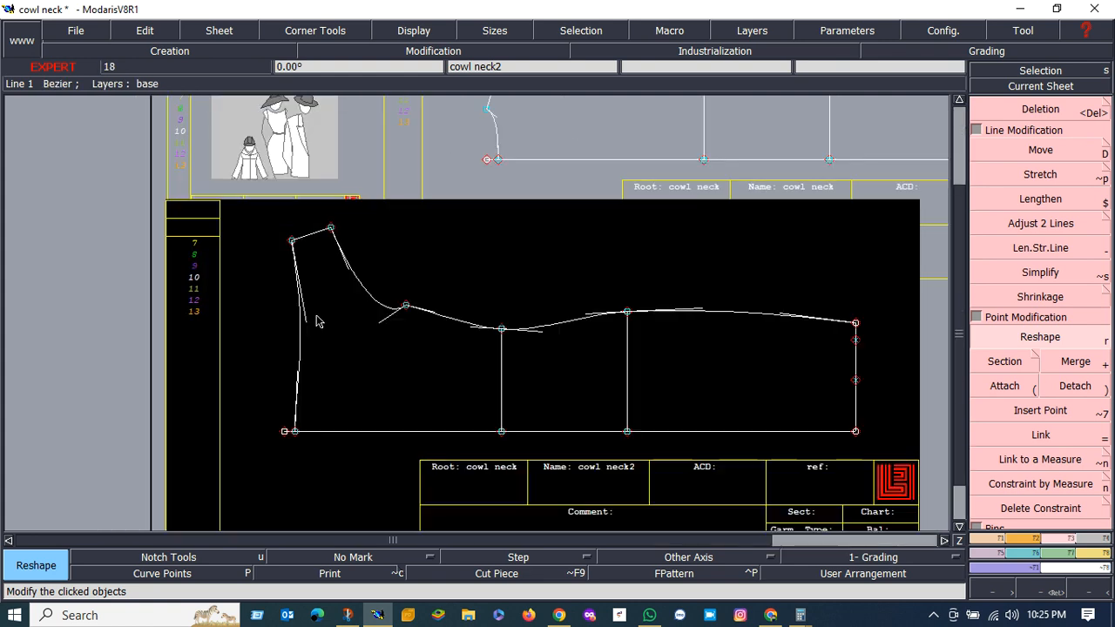
scroll(315, 323, "up", 2)
scroll(314, 317, "down", 3)
scroll(318, 309, "up", 2)
scroll(318, 229, "down", 1)
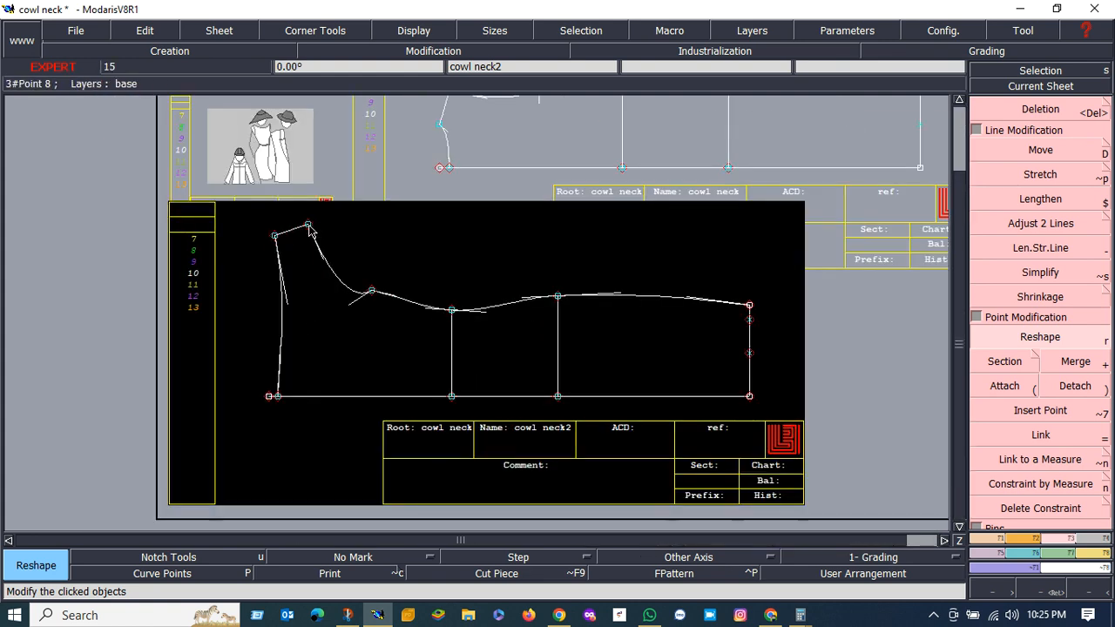
Marry the cowl neck2 piece onto the original cowl neck piece at the hem end of centre front and compare their outlines.
scroll(288, 288, "down", 3)
scroll(329, 322, "up", 1)
scroll(317, 320, "up", 1)
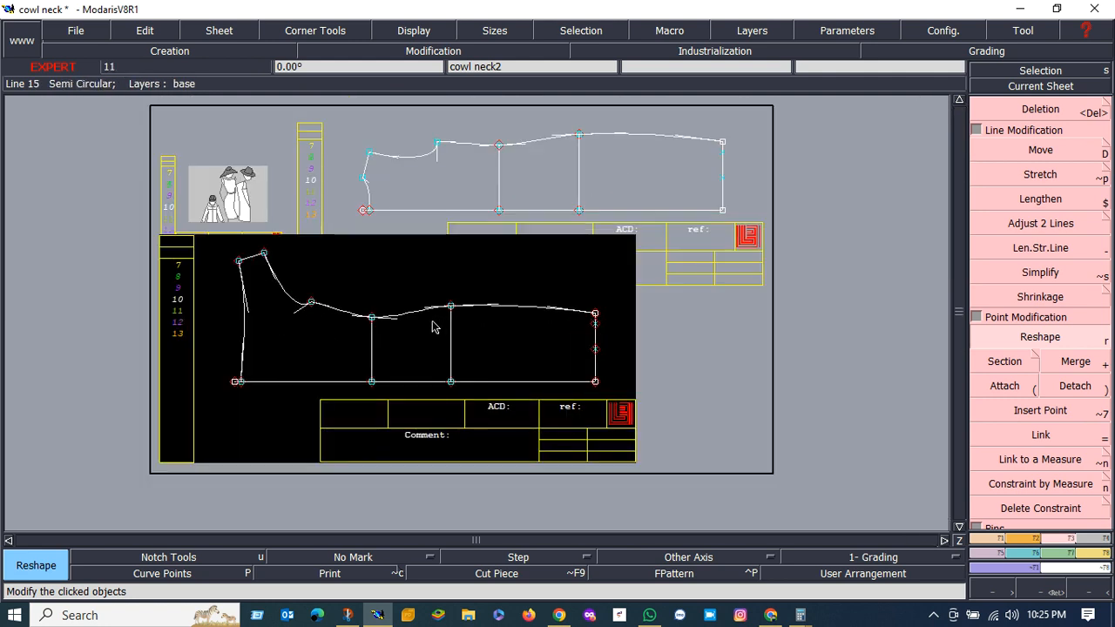
key("ctrl+m")
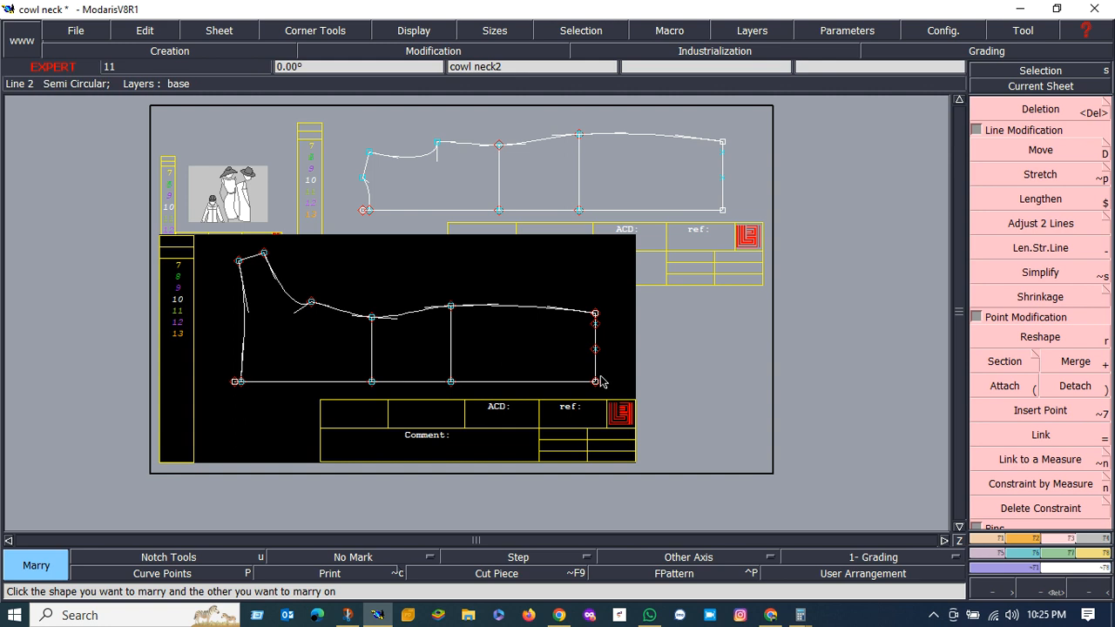
left_click(595, 380)
left_click(724, 212)
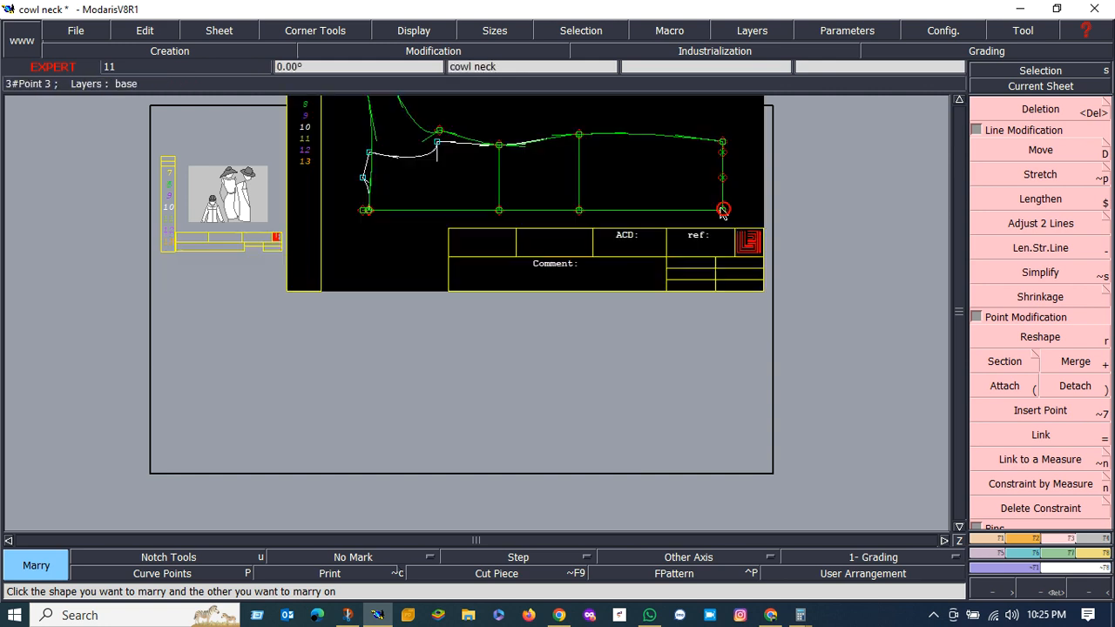
scroll(461, 174, "up", 2)
scroll(440, 209, "up", 3)
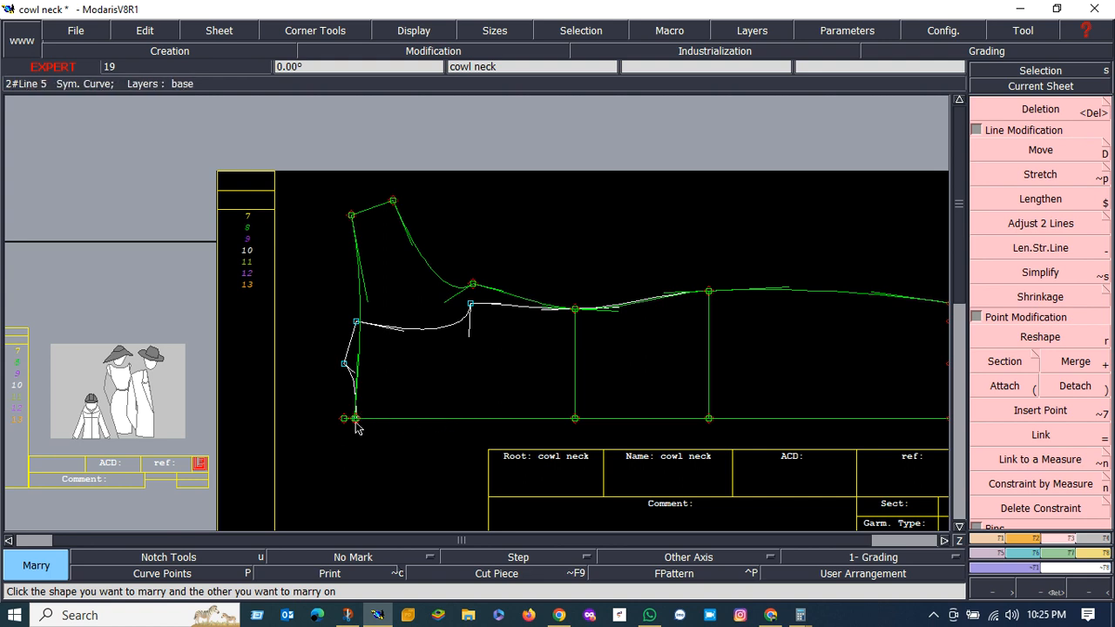
scroll(352, 380, "down", 1)
scroll(352, 380, "up", 1)
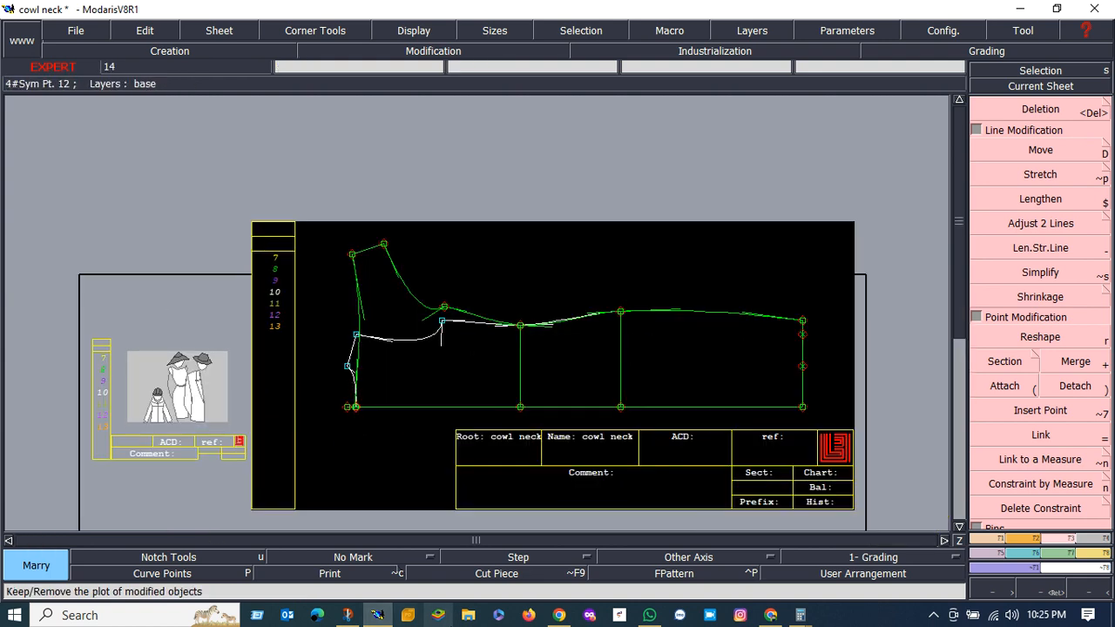
Switch to Snip & Sketch to review the cowl neckline in the satin dress photo, and return to Modaris.
left_click(347, 615)
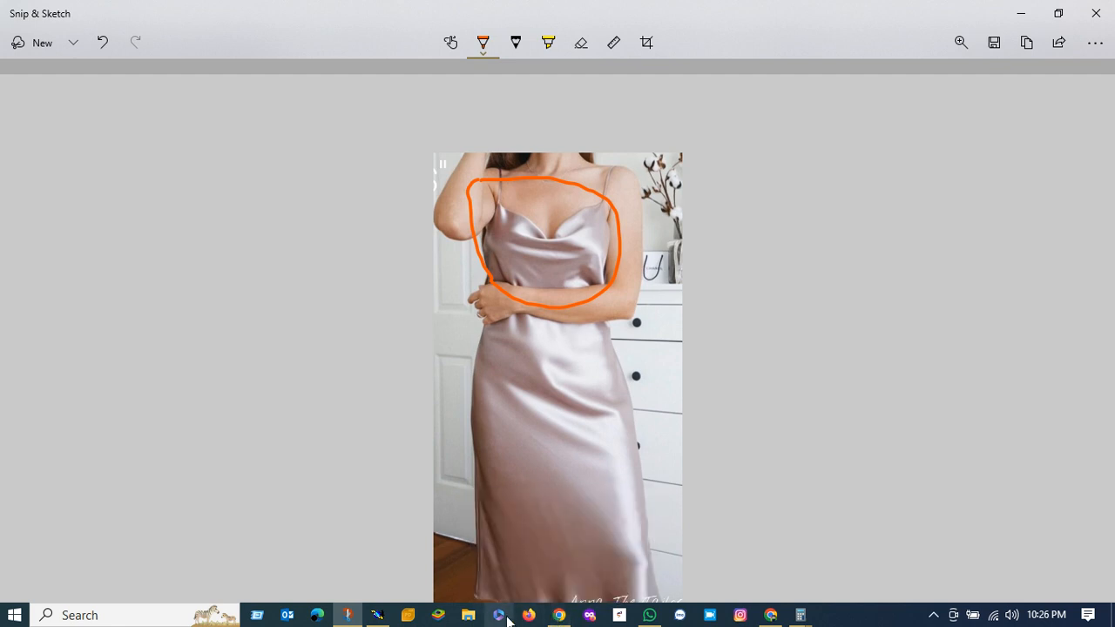
mouse_move(377, 615)
left_click(418, 499)
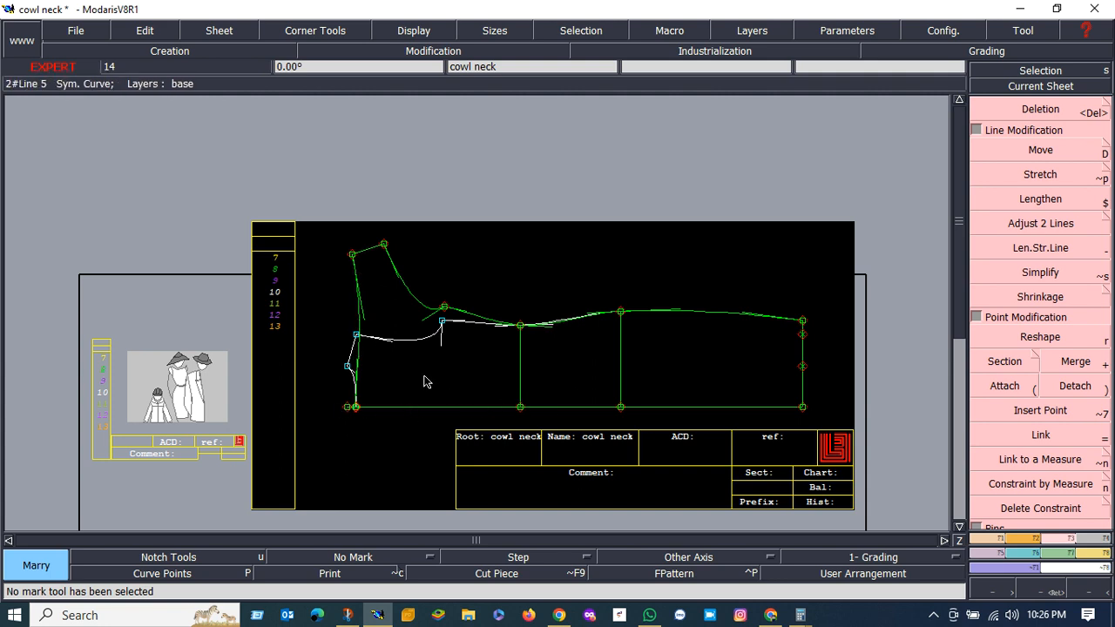
Examine how the neckline, shoulder and armhole of the married cowl neck2 outline differ from the original cowl neck piece.
scroll(429, 380, "down", 2)
scroll(433, 378, "up", 2)
scroll(486, 357, "up", 2)
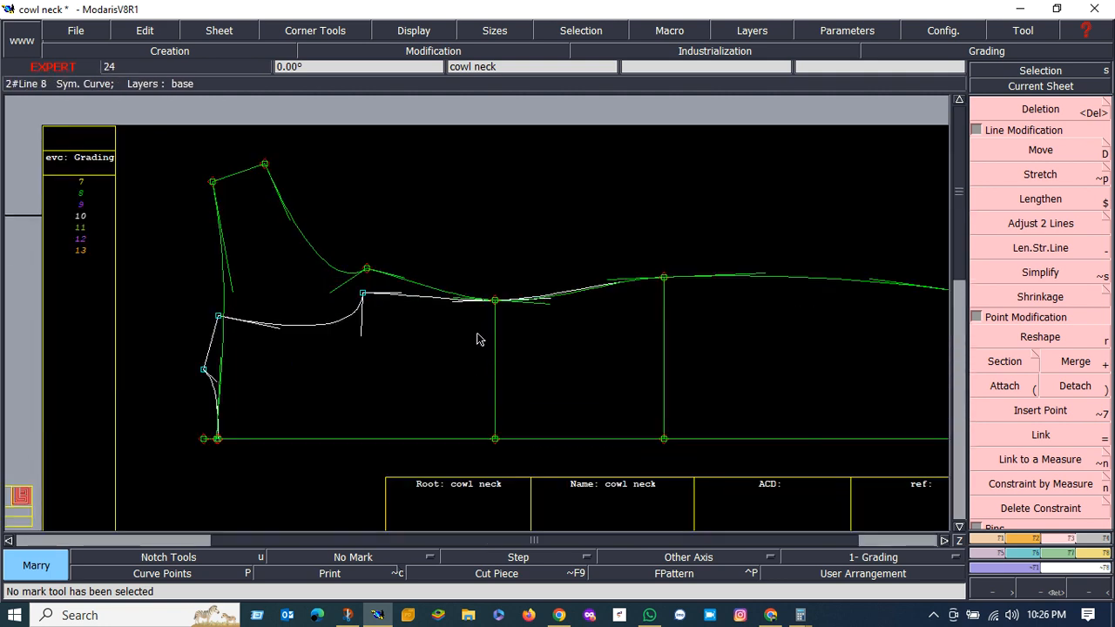
scroll(480, 338, "down", 2)
scroll(406, 352, "down", 3)
scroll(406, 352, "up", 2)
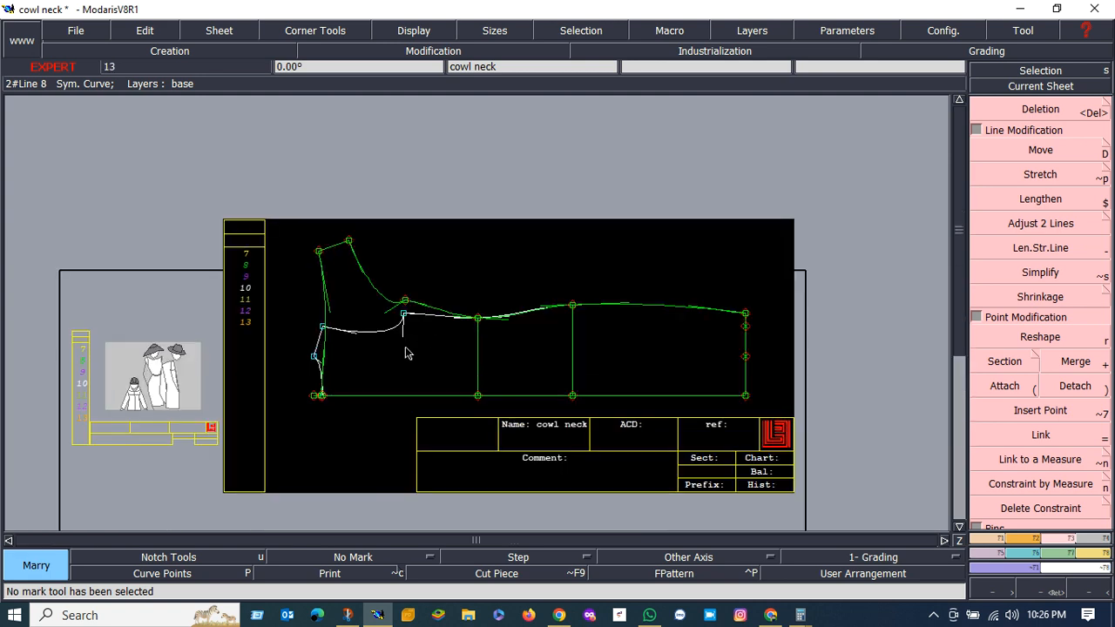
scroll(402, 353, "up", 1)
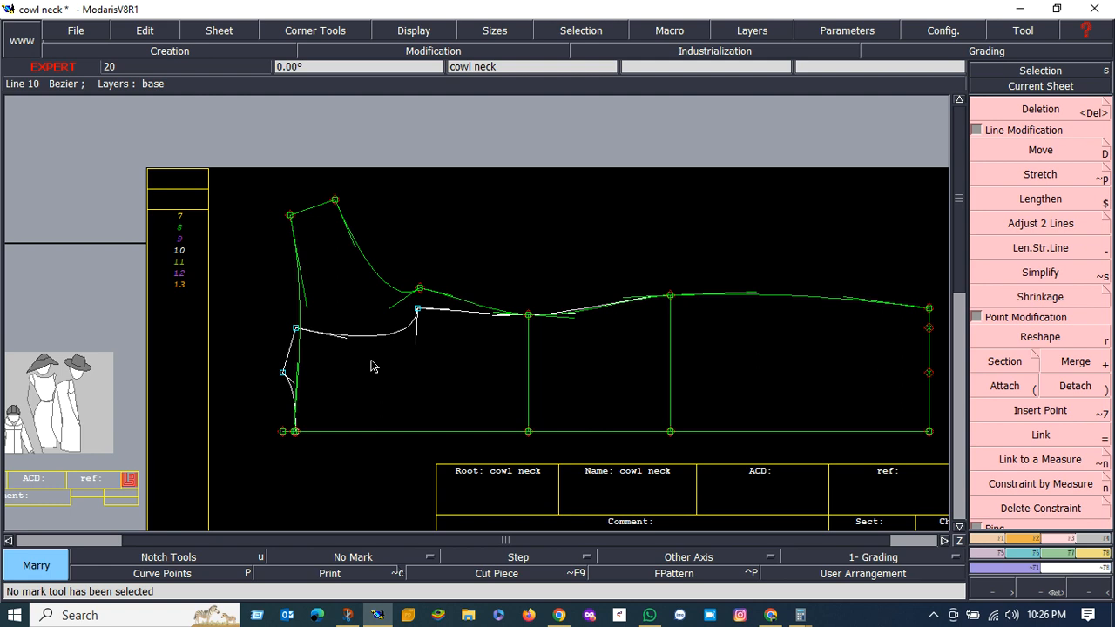
scroll(369, 363, "up", 2)
scroll(371, 363, "down", 3)
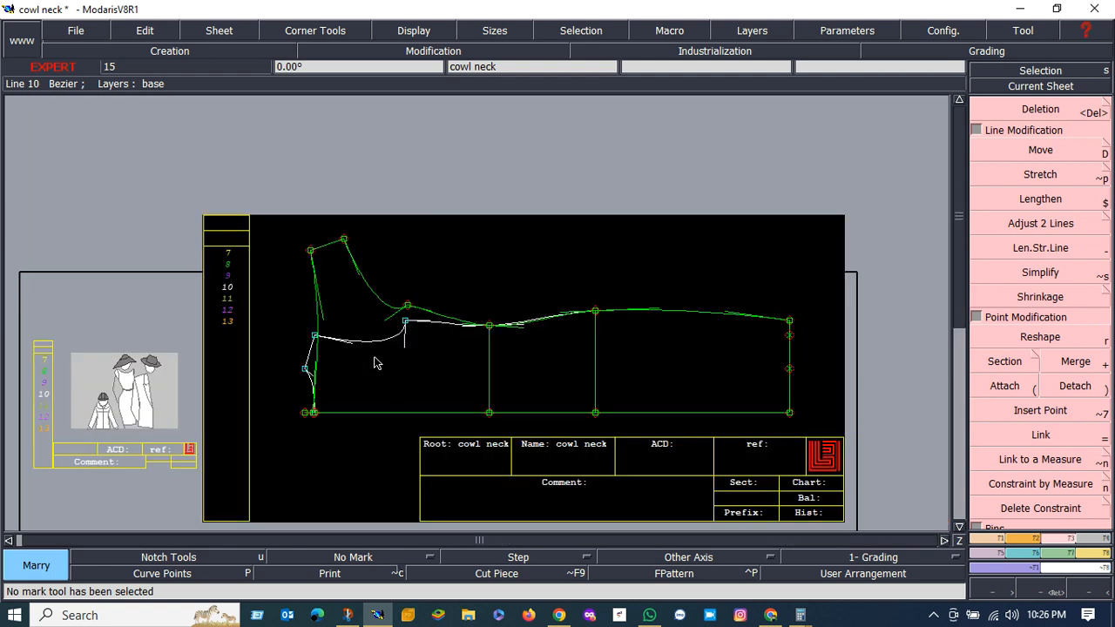
scroll(374, 362, "up", 1)
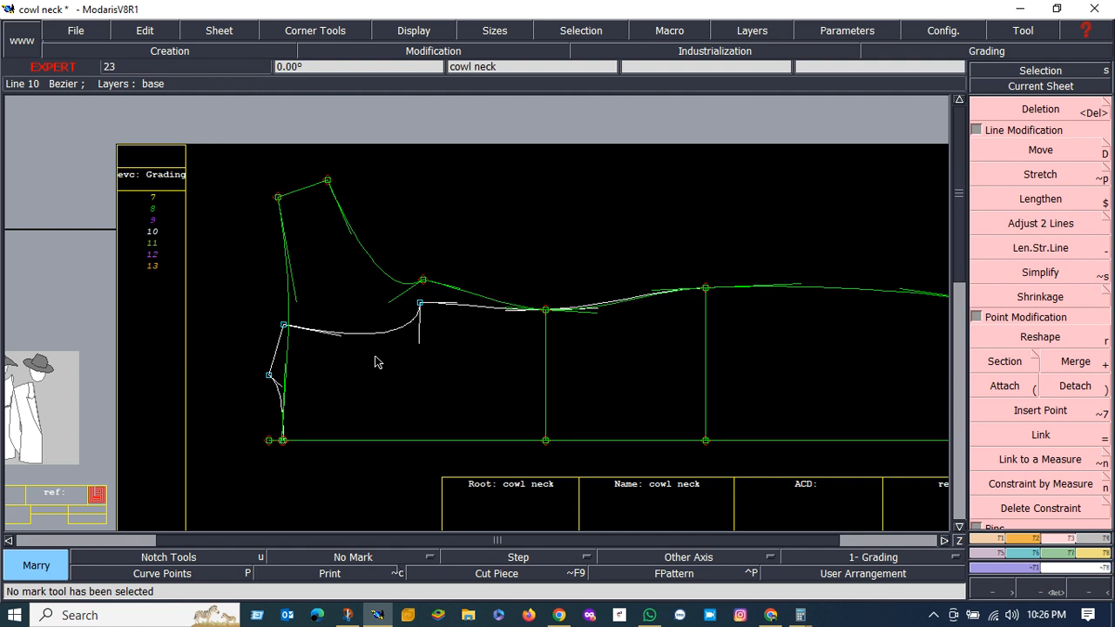
scroll(375, 362, "down", 3)
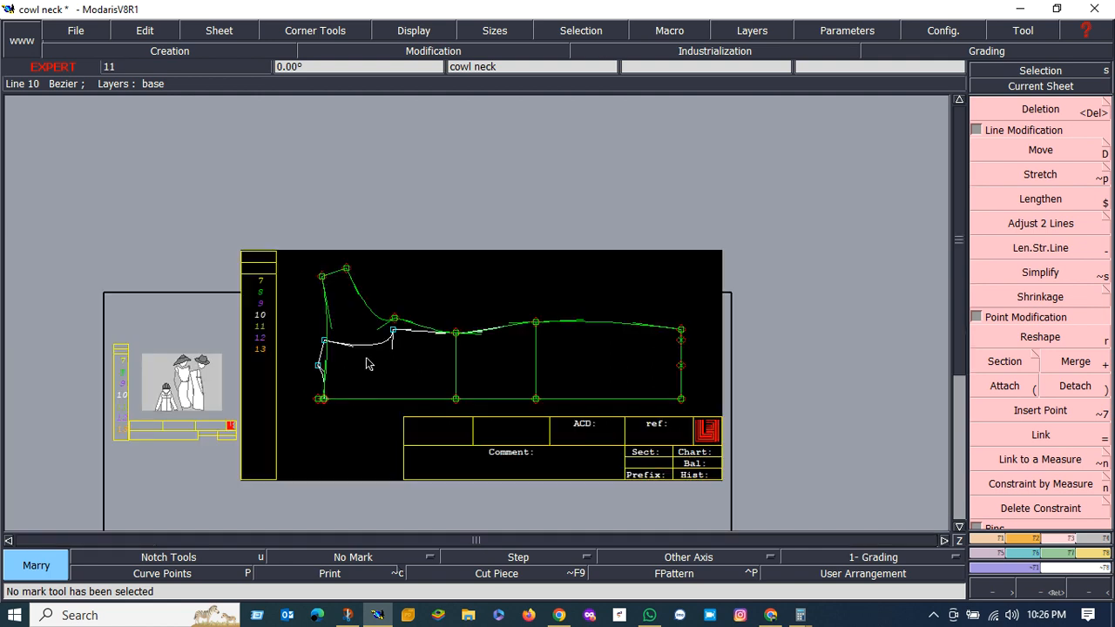
scroll(366, 364, "up", 2)
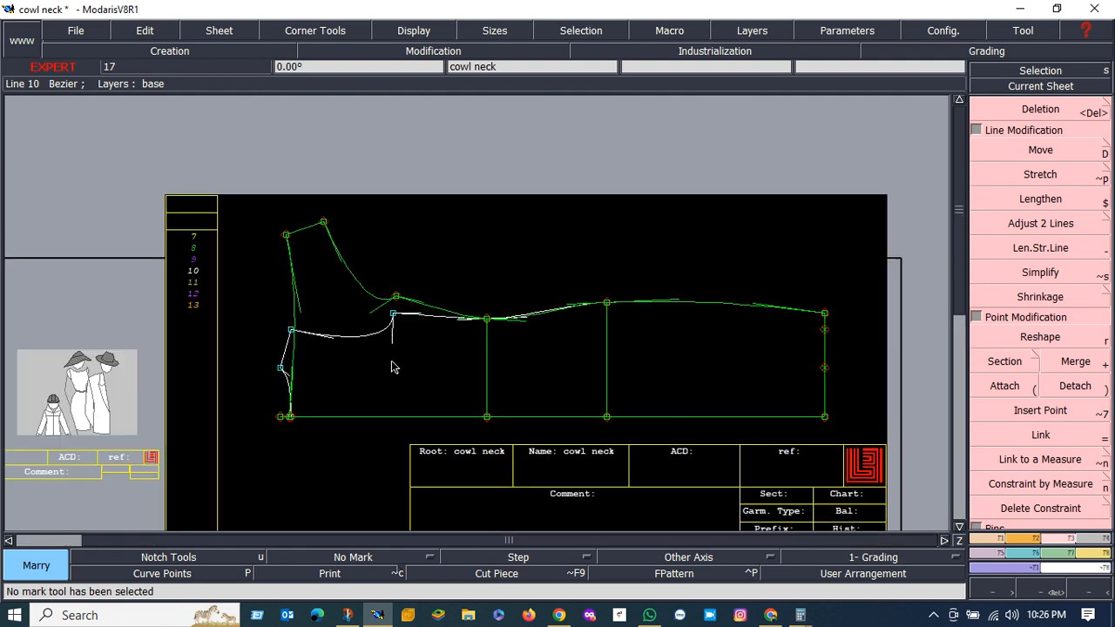
scroll(390, 366, "down", 1)
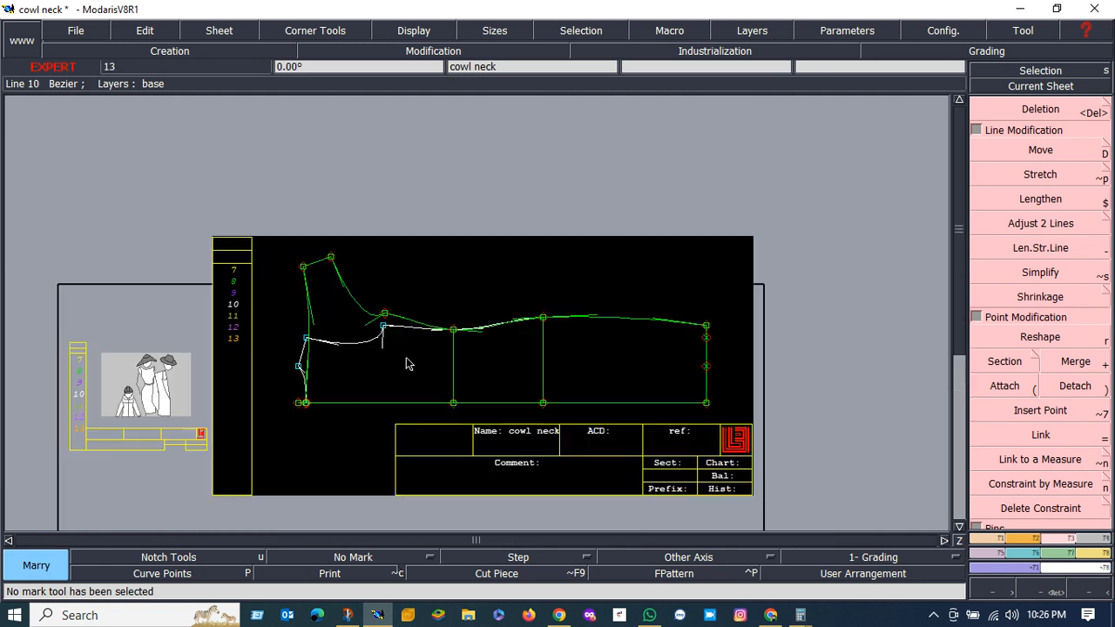
scroll(406, 366, "up", 2)
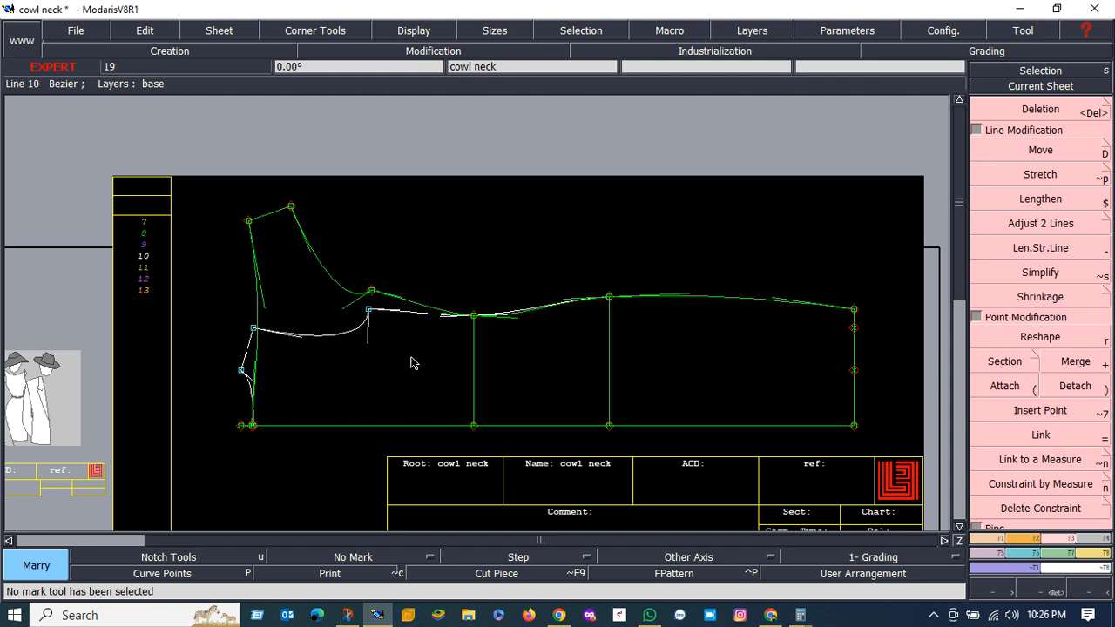
scroll(413, 363, "up", 1)
scroll(410, 363, "down", 2)
scroll(396, 363, "up", 2)
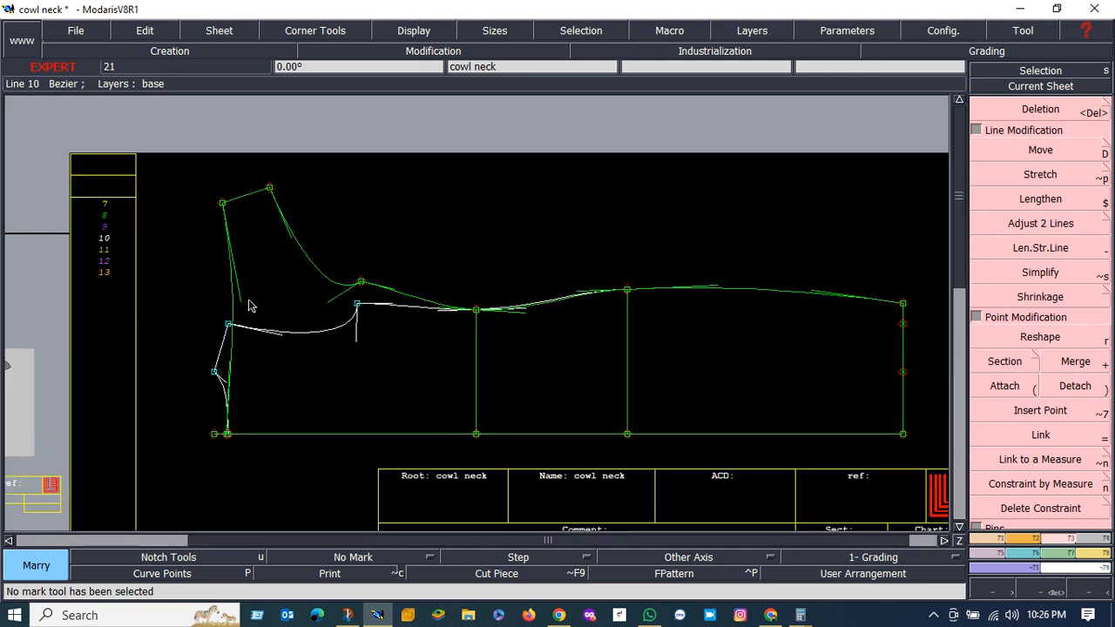
scroll(251, 322, "up", 2)
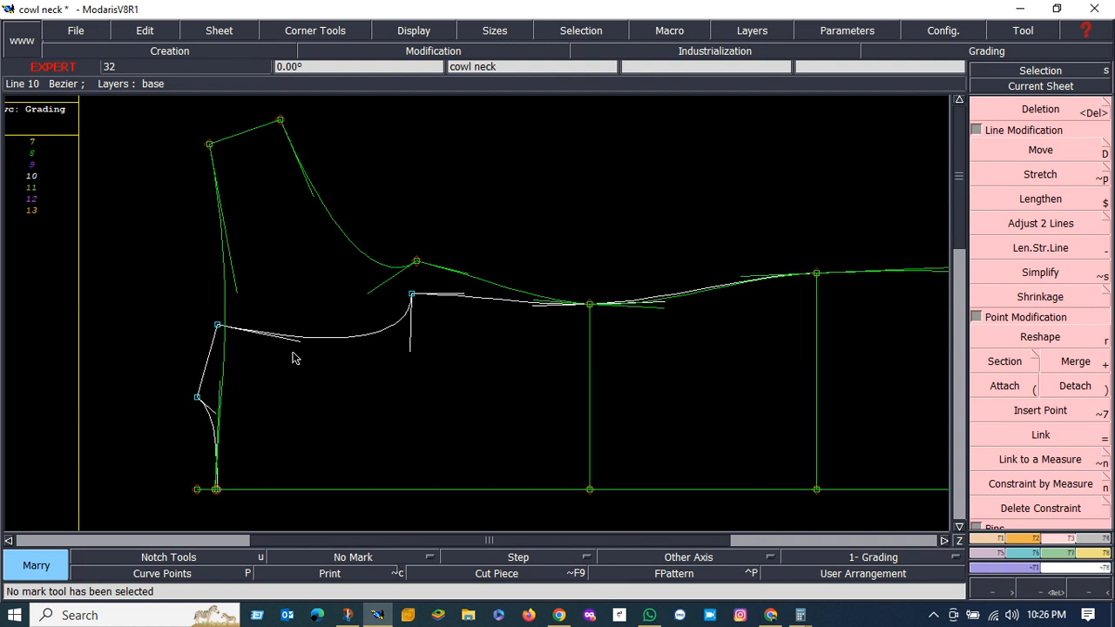
scroll(293, 357, "down", 1)
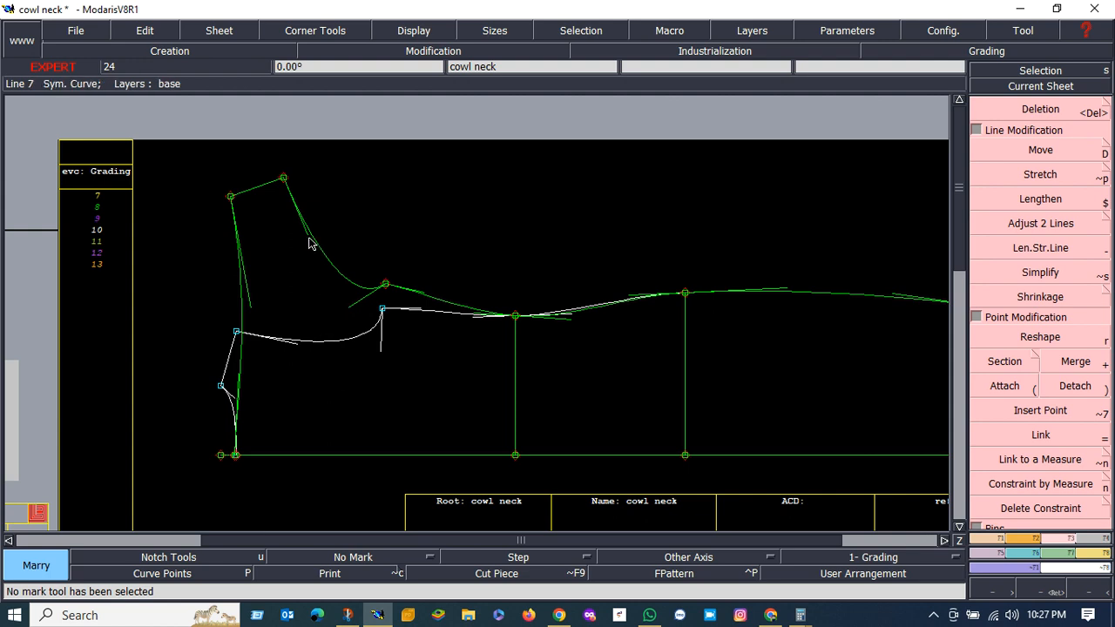
scroll(305, 274, "down", 2)
scroll(305, 274, "up", 4)
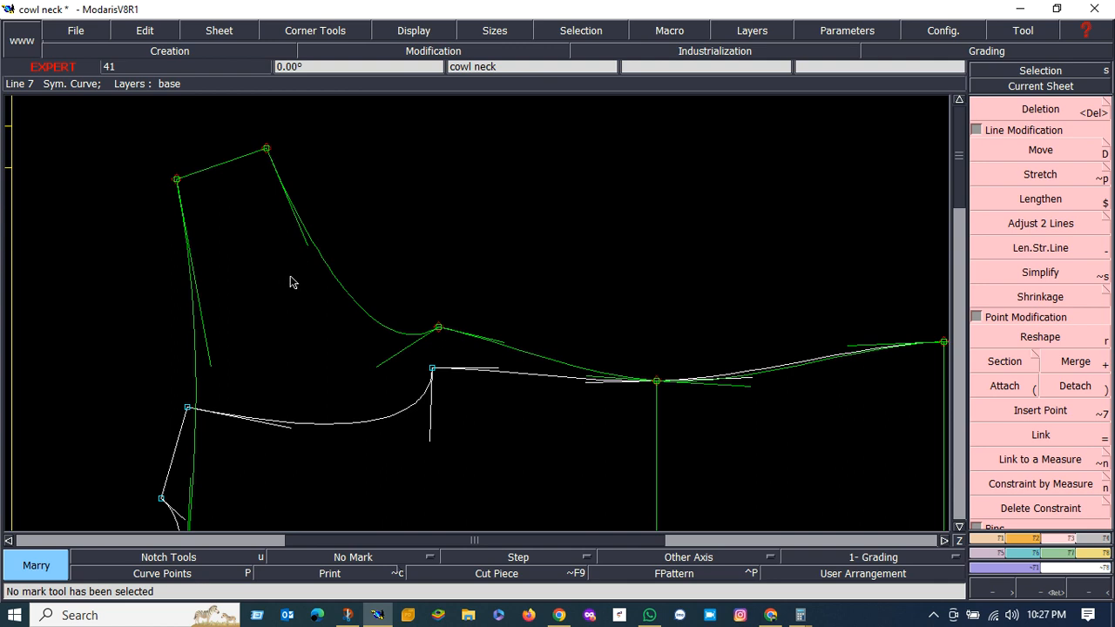
scroll(292, 282, "down", 2)
scroll(292, 281, "up", 1)
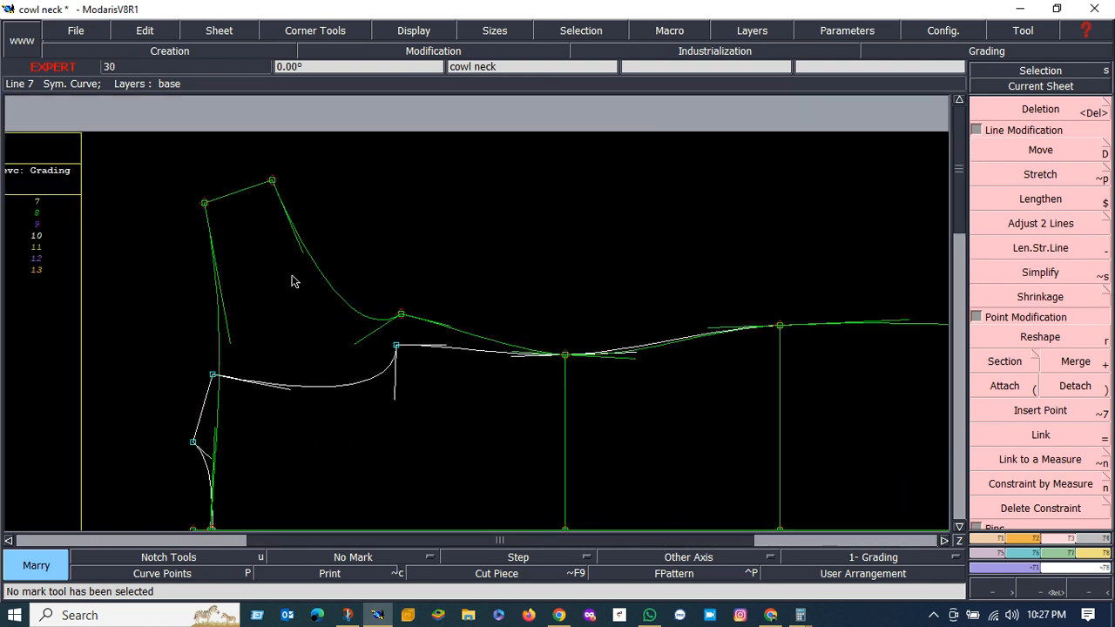
scroll(293, 282, "down", 2)
scroll(292, 282, "up", 1)
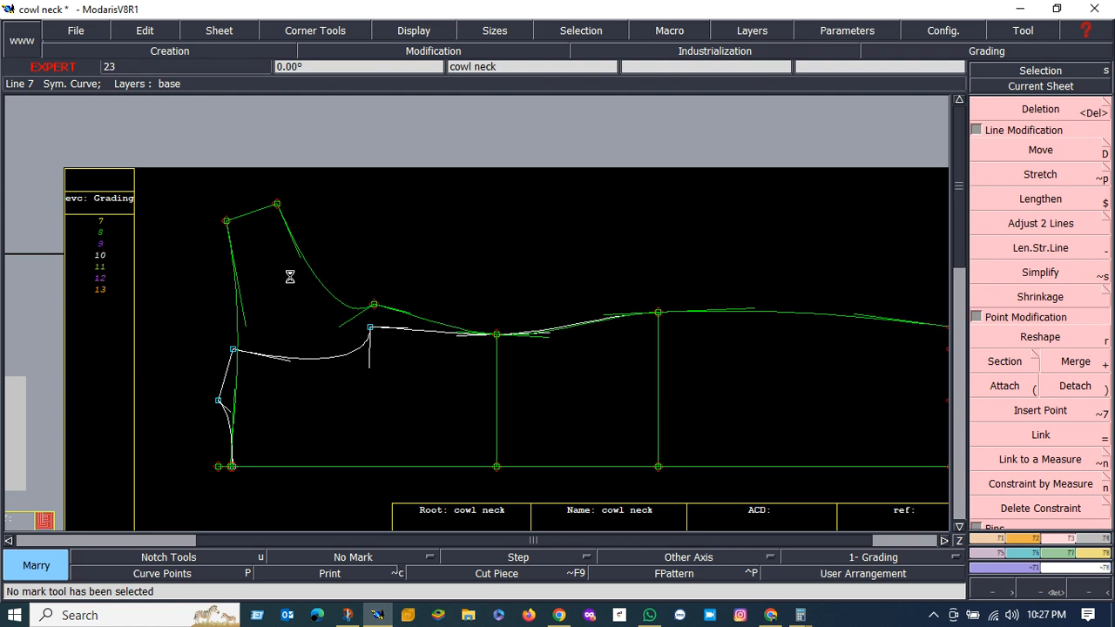
scroll(293, 281, "down", 1)
scroll(293, 282, "up", 2)
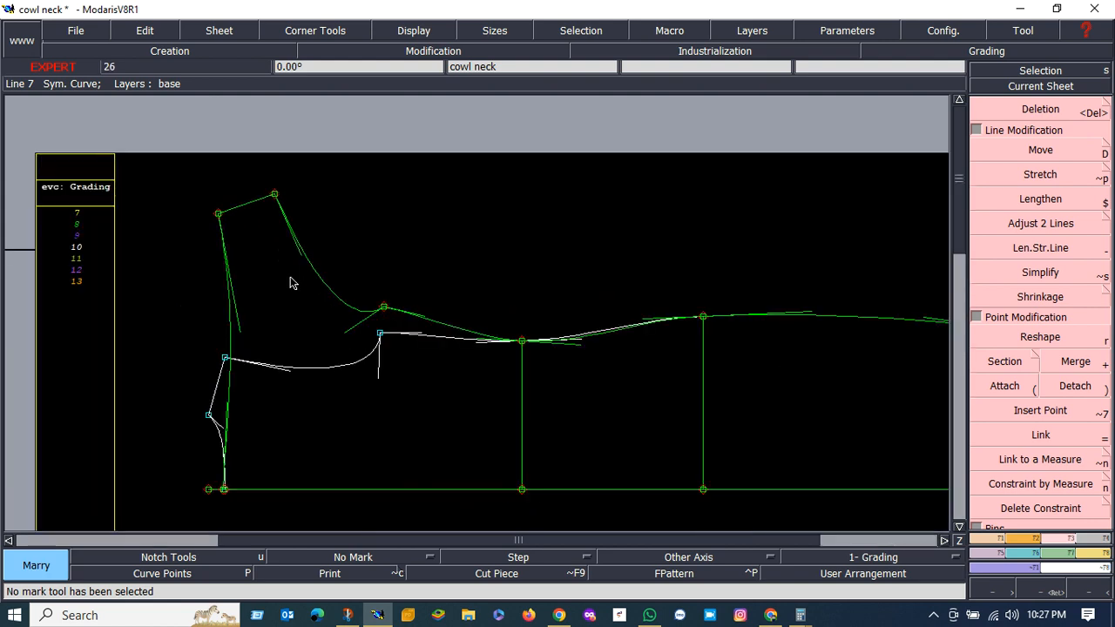
scroll(259, 337, "down", 1)
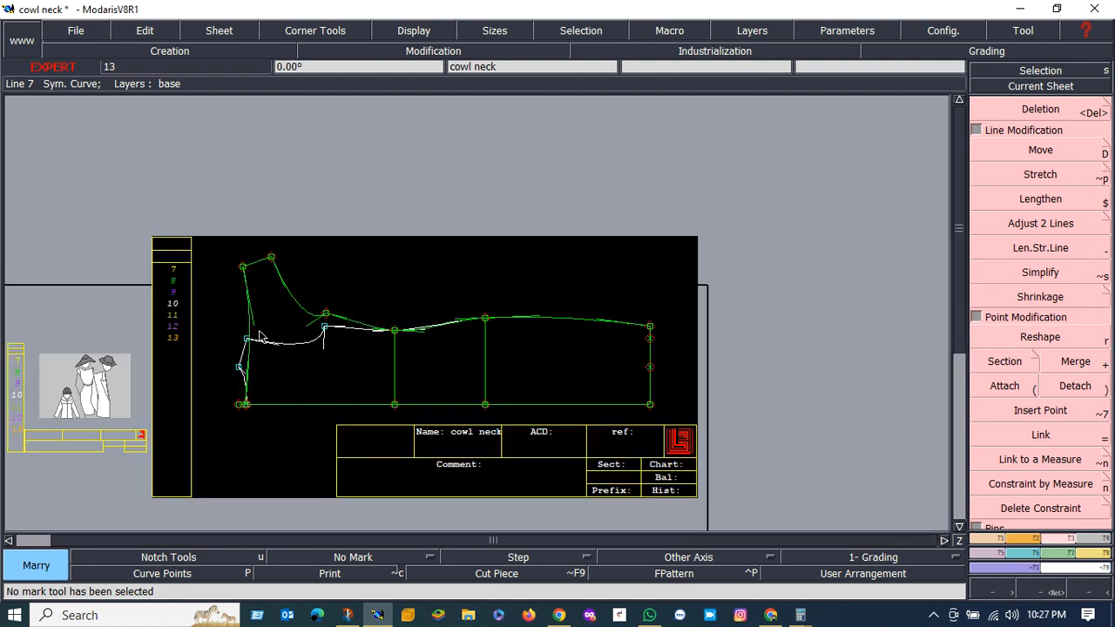
scroll(259, 366, "up", 1)
scroll(254, 367, "up", 1)
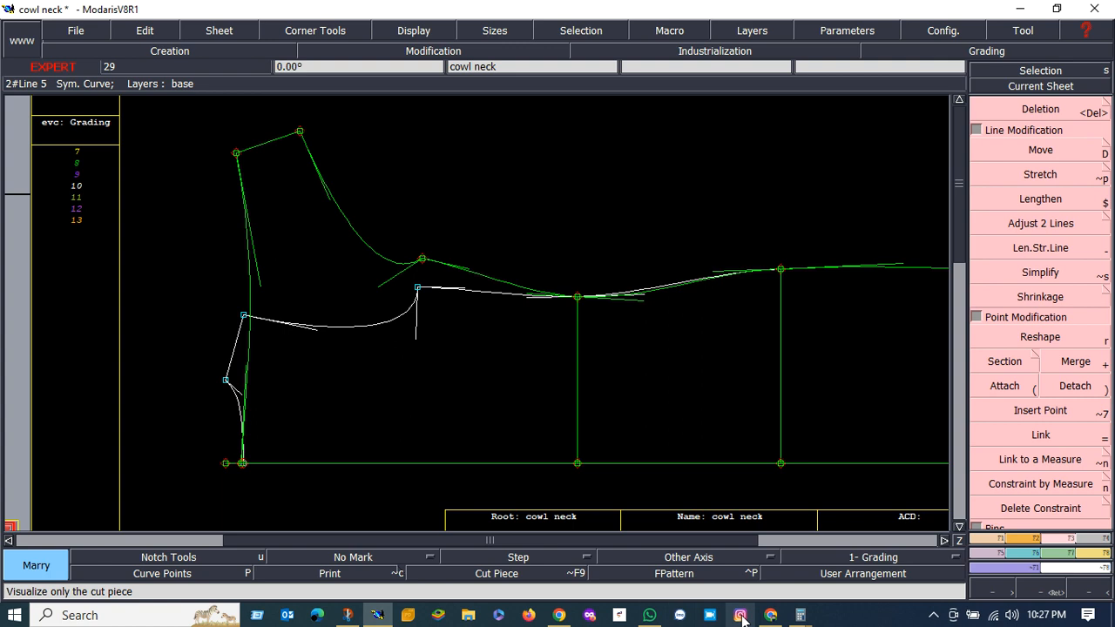
left_click(932, 618)
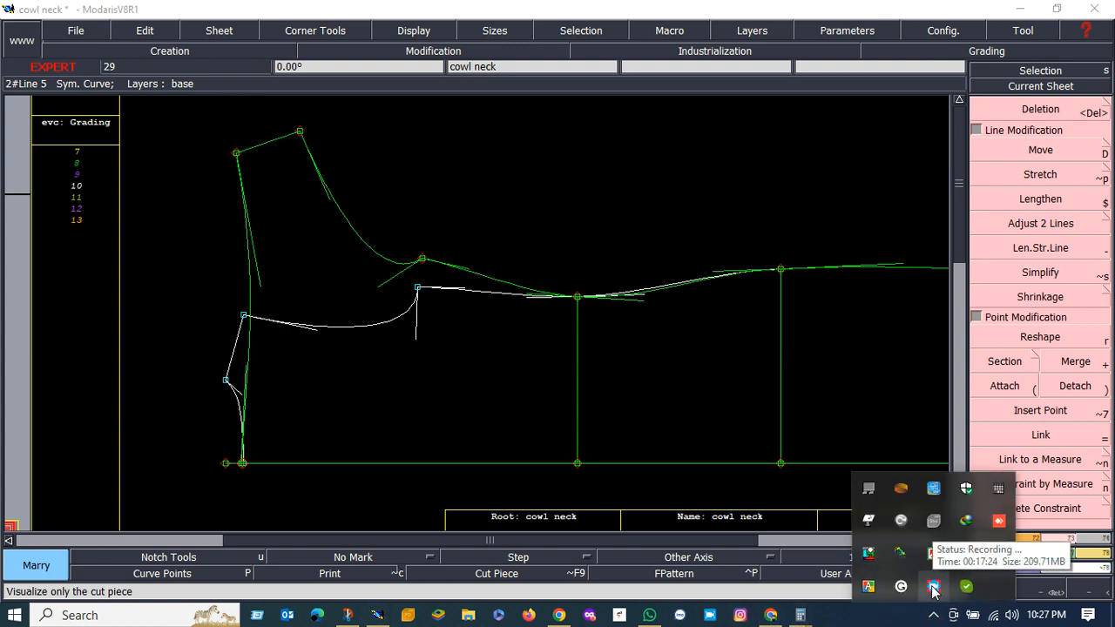
right_click(934, 589)
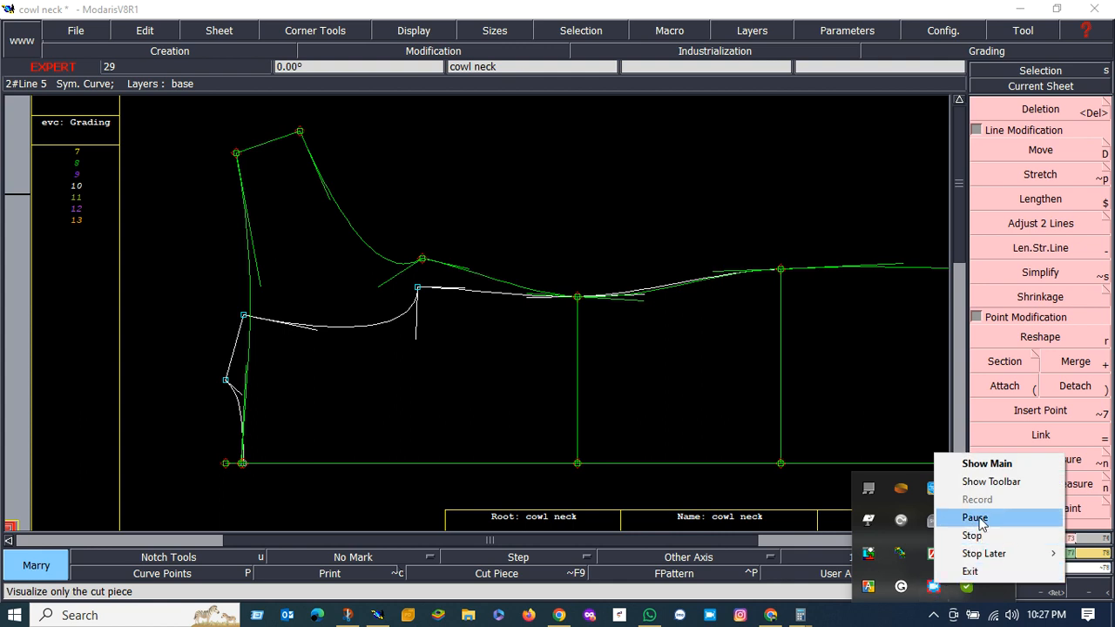